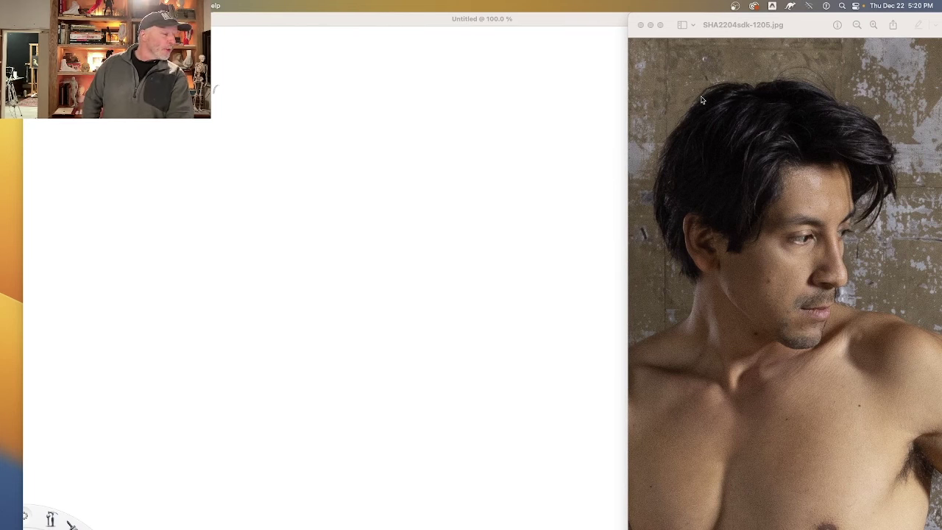
# - Move SketchBook beside the reference photo and toggle its panels off and back on
pyautogui.click(592, 100)
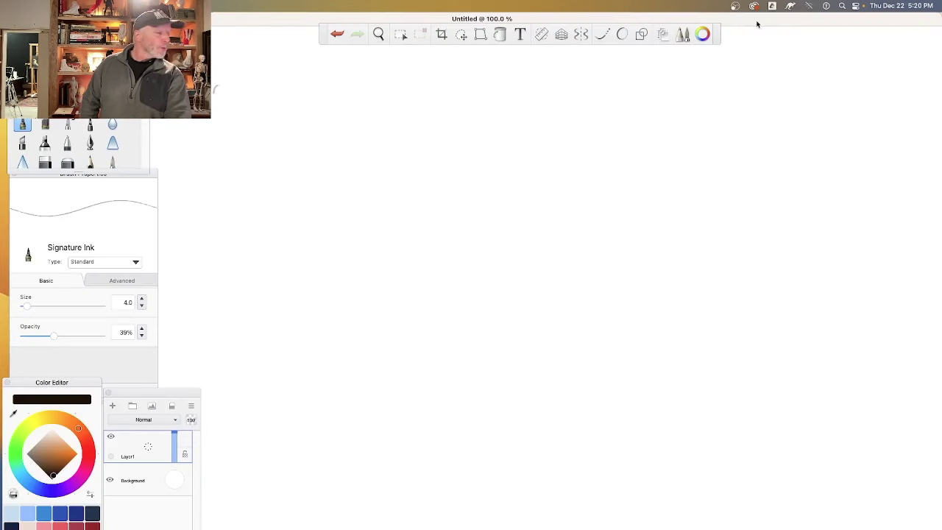
pyautogui.moveTo(772, 21)
pyautogui.mouseDown()
pyautogui.moveTo(641, 28)
pyautogui.moveTo(459, 4)
pyautogui.moveTo(491, 19)
pyautogui.mouseUp()
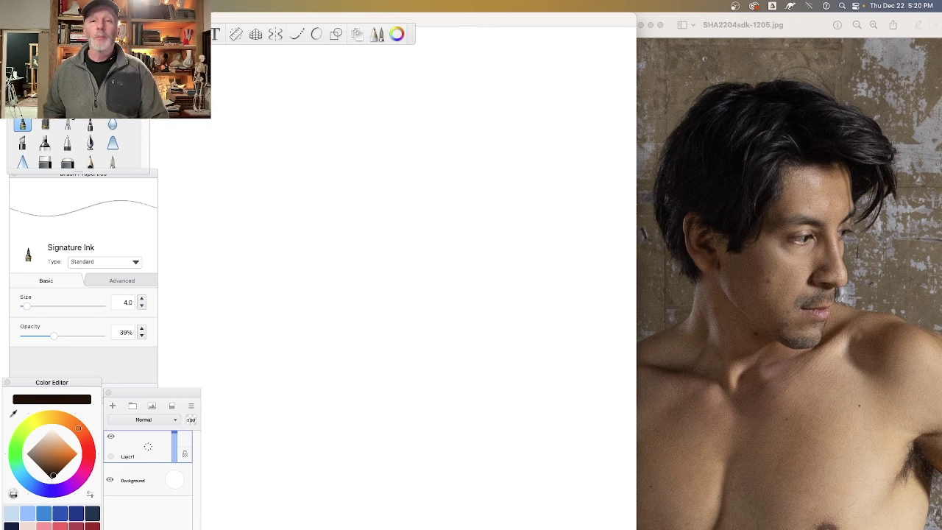
pyautogui.press('Tab')
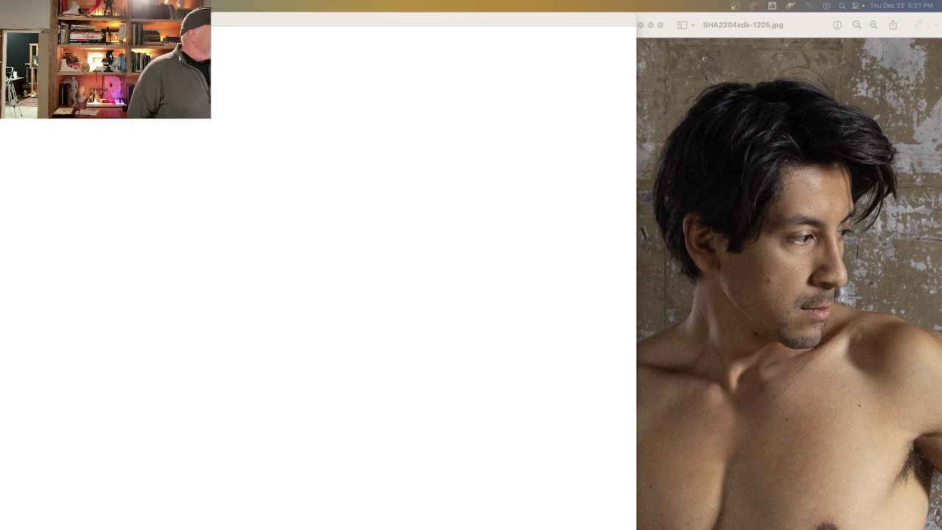
pyautogui.press('Tab')
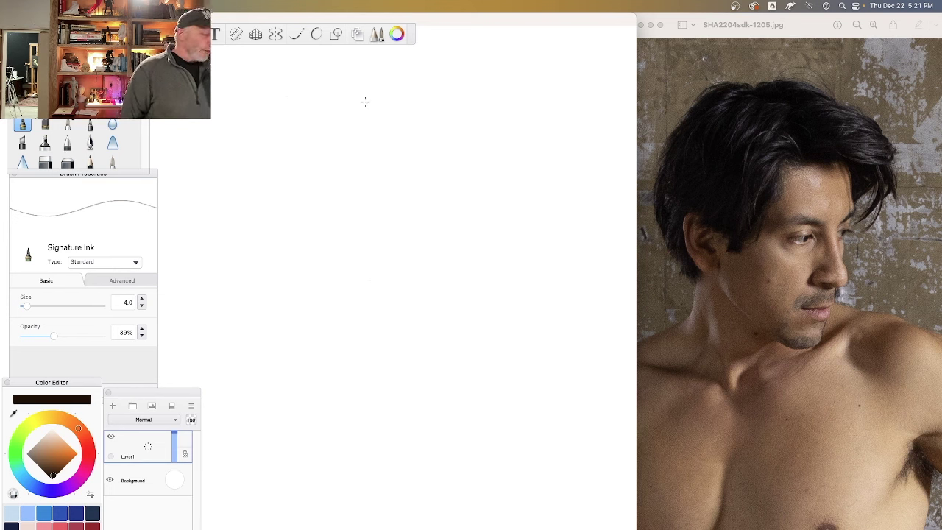
# - Switch the ink colour to brown, reveal the full toolbar, and undo the trial arcs
pyautogui.moveTo(355, 101)
pyautogui.mouseDown()
pyautogui.moveTo(431, 103)
pyautogui.moveTo(515, 160)
pyautogui.mouseUp()
pyautogui.moveTo(357, 83); pyautogui.dragTo(504, 164)
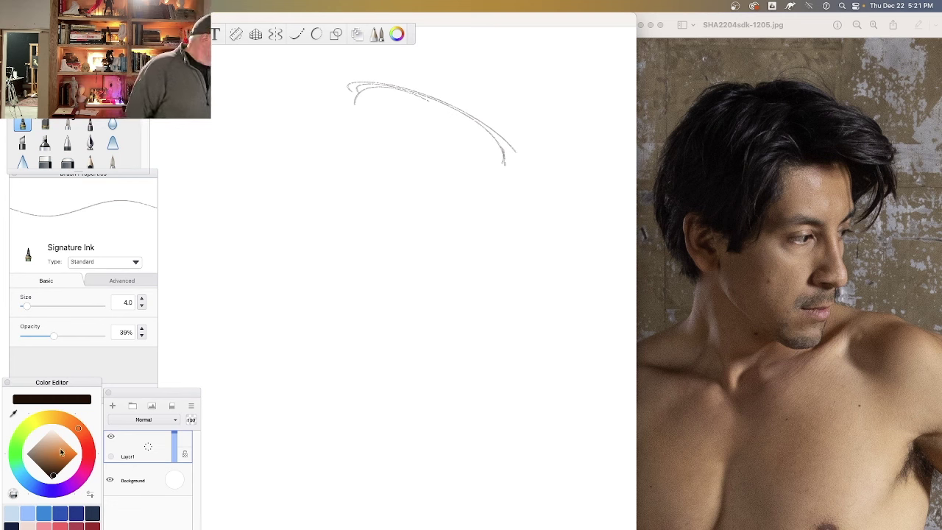
pyautogui.moveTo(61, 455); pyautogui.dragTo(41, 459)
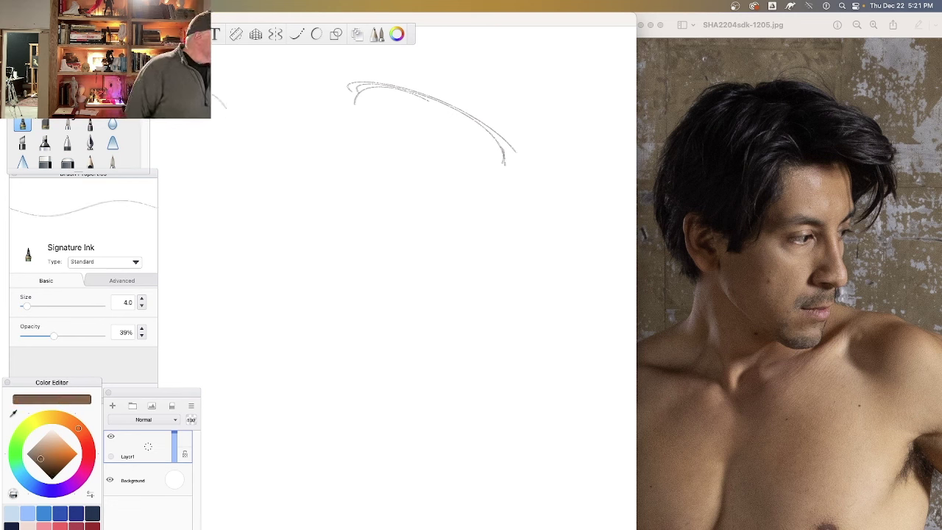
pyautogui.moveTo(411, 35); pyautogui.dragTo(555, 34)
pyautogui.press('super+z')
pyautogui.press('super+z')
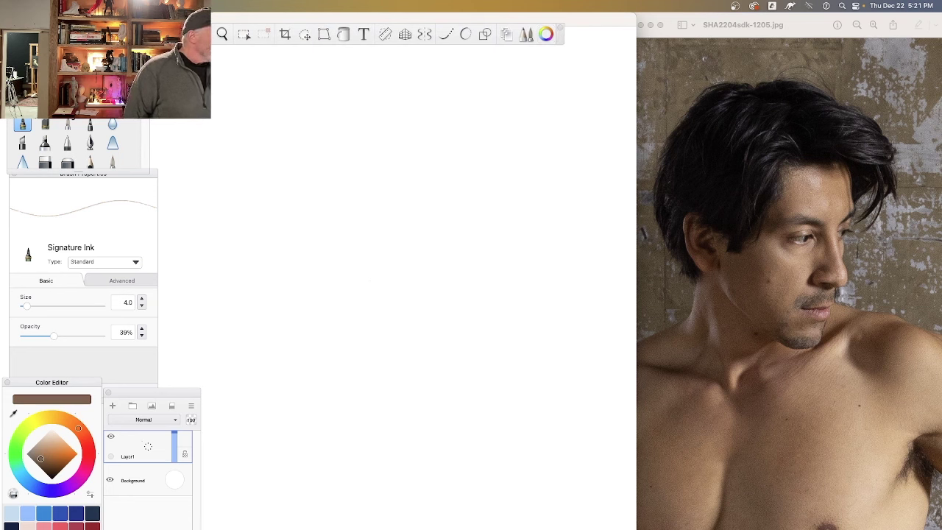
# - Sketch the head's top arcs, hair swoop and right side down toward the chin
pyautogui.moveTo(368, 94)
pyautogui.mouseDown()
pyautogui.moveTo(412, 96)
pyautogui.moveTo(530, 180)
pyautogui.mouseUp()
pyautogui.moveTo(394, 117)
pyautogui.mouseDown()
pyautogui.moveTo(543, 189)
pyautogui.moveTo(546, 209)
pyautogui.mouseUp()
pyautogui.moveTo(512, 219)
pyautogui.mouseDown()
pyautogui.moveTo(449, 181)
pyautogui.moveTo(412, 184)
pyautogui.mouseUp()
pyautogui.moveTo(379, 139); pyautogui.dragTo(418, 181)
pyautogui.moveTo(492, 177)
pyautogui.mouseDown()
pyautogui.moveTo(496, 217)
pyautogui.moveTo(475, 326)
pyautogui.mouseUp()
pyautogui.moveTo(496, 212)
pyautogui.mouseDown()
pyautogui.moveTo(442, 384)
pyautogui.moveTo(408, 398)
pyautogui.moveTo(316, 340)
pyautogui.moveTo(441, 409)
pyautogui.mouseUp()
# - Draw the left jaw and contour, a diagonal across the face, and letter MORE DYNAMIC
pyautogui.moveTo(321, 320); pyautogui.dragTo(404, 390)
pyautogui.moveTo(329, 268); pyautogui.dragTo(317, 336)
pyautogui.moveTo(312, 230); pyautogui.dragTo(327, 349)
pyautogui.moveTo(309, 250); pyautogui.dragTo(321, 318)
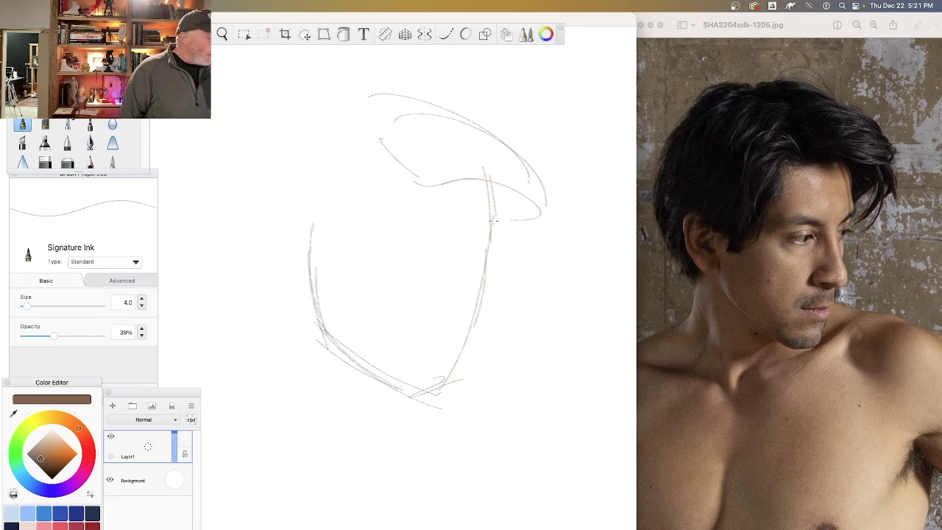
pyautogui.moveTo(499, 225)
pyautogui.mouseDown()
pyautogui.moveTo(374, 278)
pyautogui.moveTo(388, 272)
pyautogui.mouseUp()
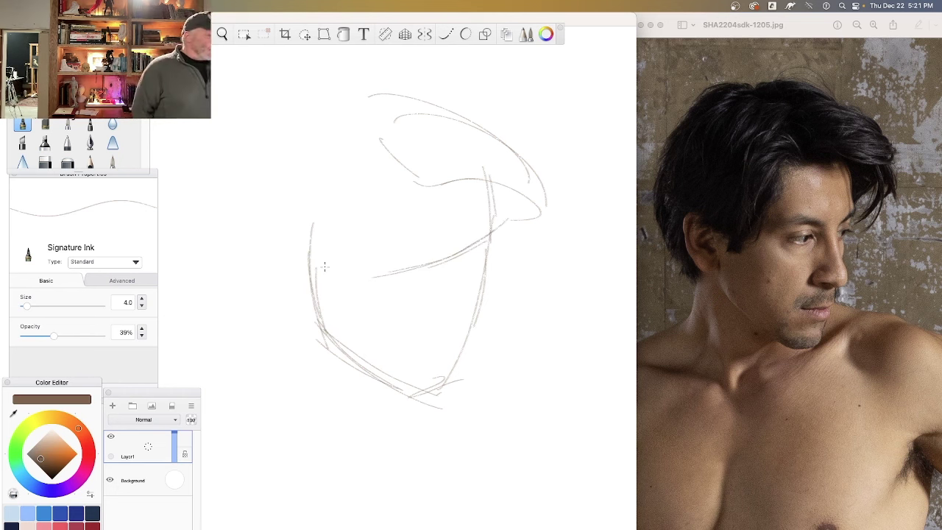
pyautogui.moveTo(319, 72)
pyautogui.mouseDown()
pyautogui.moveTo(394, 71)
pyautogui.moveTo(390, 63)
pyautogui.moveTo(406, 63)
pyautogui.moveTo(403, 76)
pyautogui.moveTo(333, 72)
pyautogui.moveTo(404, 76)
pyautogui.moveTo(438, 69)
pyautogui.moveTo(445, 55)
pyautogui.moveTo(439, 63)
pyautogui.moveTo(475, 57)
pyautogui.moveTo(480, 73)
pyautogui.moveTo(516, 68)
pyautogui.moveTo(519, 58)
pyautogui.moveTo(524, 67)
pyautogui.moveTo(559, 58)
pyautogui.moveTo(573, 65)
pyautogui.moveTo(532, 78)
pyautogui.moveTo(428, 76)
pyautogui.mouseUp()
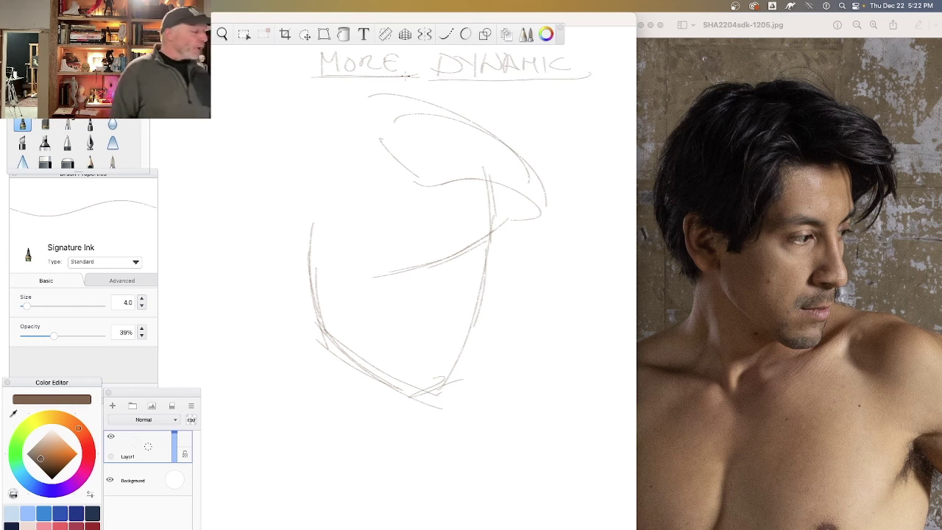
# - Underline MORE DYNAMIC, letter ERR to its left, and extend the underline beneath it
pyautogui.moveTo(593, 77); pyautogui.dragTo(392, 77)
pyautogui.moveTo(457, 75); pyautogui.dragTo(368, 77)
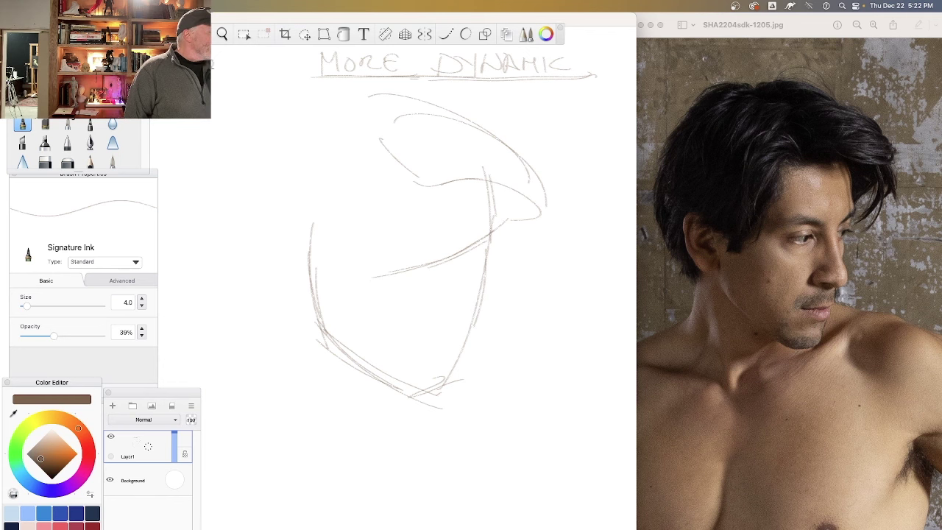
pyautogui.moveTo(235, 57)
pyautogui.mouseDown()
pyautogui.moveTo(257, 68)
pyautogui.moveTo(284, 56)
pyautogui.moveTo(308, 72)
pyautogui.moveTo(236, 74)
pyautogui.mouseUp()
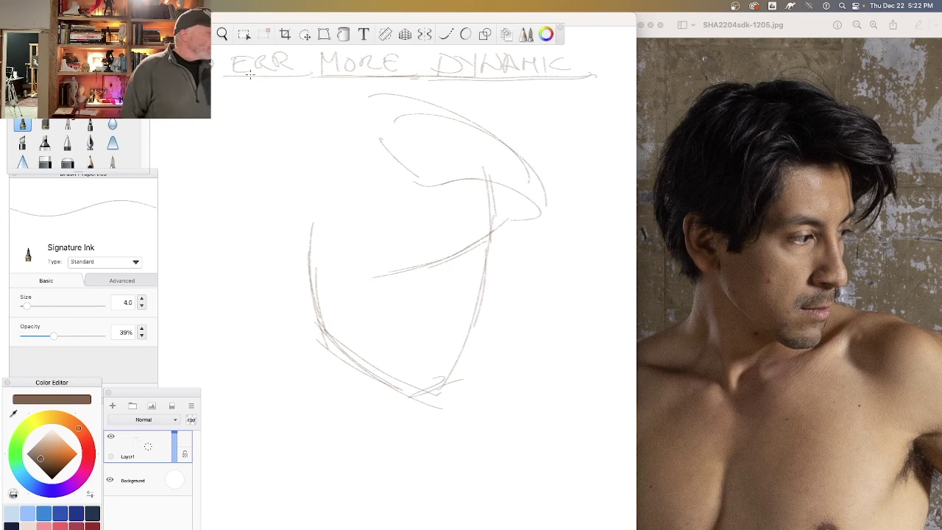
pyautogui.moveTo(324, 77); pyautogui.dragTo(223, 78)
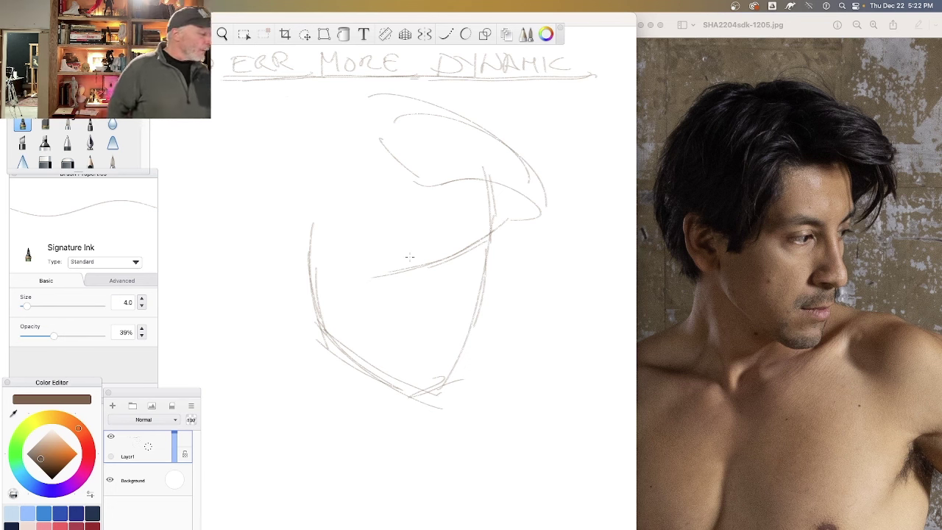
# - Sketch the brow, left cheek and left contour of the face down to the jaw
pyautogui.moveTo(457, 371)
pyautogui.mouseDown()
pyautogui.moveTo(434, 387)
pyautogui.moveTo(364, 359)
pyautogui.moveTo(308, 313)
pyautogui.moveTo(315, 294)
pyautogui.mouseUp()
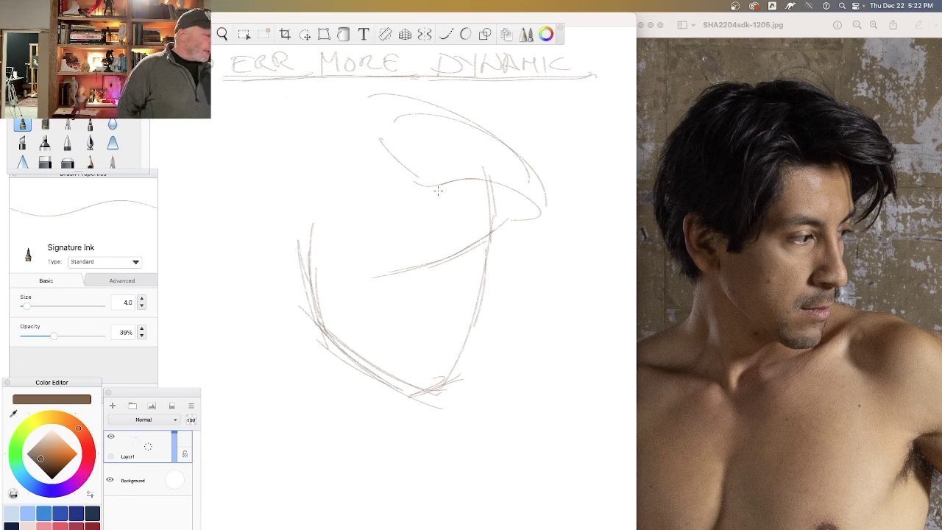
pyautogui.moveTo(433, 188)
pyautogui.mouseDown()
pyautogui.moveTo(373, 178)
pyautogui.moveTo(377, 223)
pyautogui.mouseUp()
pyautogui.moveTo(390, 181)
pyautogui.mouseDown()
pyautogui.moveTo(340, 261)
pyautogui.moveTo(363, 248)
pyautogui.moveTo(261, 244)
pyautogui.mouseUp()
pyautogui.moveTo(359, 262)
pyautogui.mouseDown()
pyautogui.moveTo(228, 231)
pyautogui.moveTo(357, 259)
pyautogui.mouseUp()
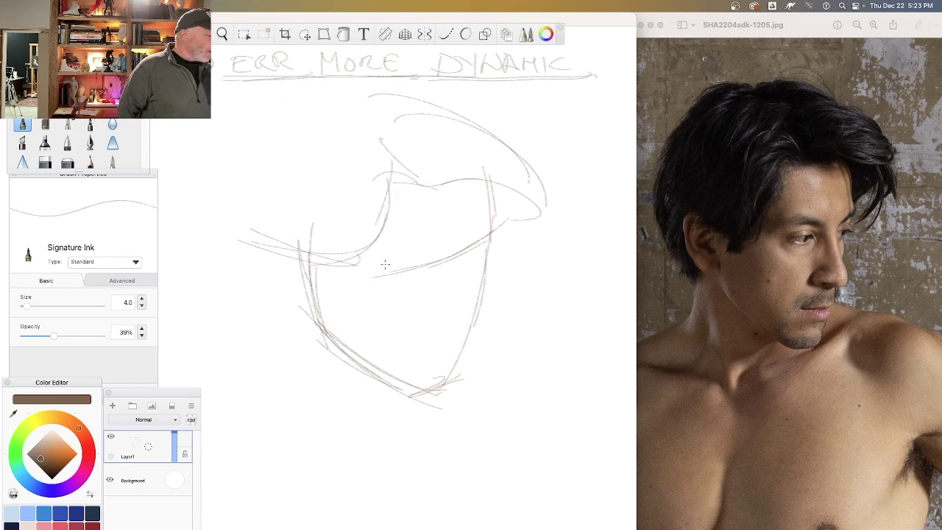
pyautogui.moveTo(277, 228)
pyautogui.mouseDown()
pyautogui.moveTo(281, 260)
pyautogui.moveTo(295, 296)
pyautogui.mouseUp()
pyautogui.moveTo(277, 261); pyautogui.dragTo(307, 297)
pyautogui.moveTo(314, 251); pyautogui.dragTo(333, 343)
pyautogui.moveTo(318, 267)
pyautogui.mouseDown()
pyautogui.moveTo(331, 330)
pyautogui.moveTo(424, 396)
pyautogui.mouseUp()
pyautogui.moveTo(277, 253)
pyautogui.mouseDown()
pyautogui.moveTo(278, 267)
pyautogui.moveTo(320, 303)
pyautogui.moveTo(278, 302)
pyautogui.moveTo(272, 352)
pyautogui.mouseUp()
# - Add long hair strands and hatch shading down the left face and lower jaw
pyautogui.moveTo(279, 267)
pyautogui.mouseDown()
pyautogui.moveTo(288, 312)
pyautogui.moveTo(267, 371)
pyautogui.mouseUp()
pyautogui.moveTo(295, 274)
pyautogui.mouseDown()
pyautogui.moveTo(289, 353)
pyautogui.moveTo(248, 384)
pyautogui.mouseUp()
pyautogui.moveTo(226, 214)
pyautogui.mouseDown()
pyautogui.moveTo(248, 296)
pyautogui.moveTo(287, 346)
pyautogui.moveTo(291, 327)
pyautogui.mouseUp()
pyautogui.moveTo(298, 126); pyautogui.dragTo(256, 287)
pyautogui.moveTo(331, 224)
pyautogui.mouseDown()
pyautogui.moveTo(340, 297)
pyautogui.moveTo(336, 345)
pyautogui.mouseUp()
pyautogui.moveTo(288, 231); pyautogui.dragTo(316, 303)
pyautogui.moveTo(281, 249); pyautogui.dragTo(340, 351)
pyautogui.moveTo(325, 306); pyautogui.dragTo(375, 374)
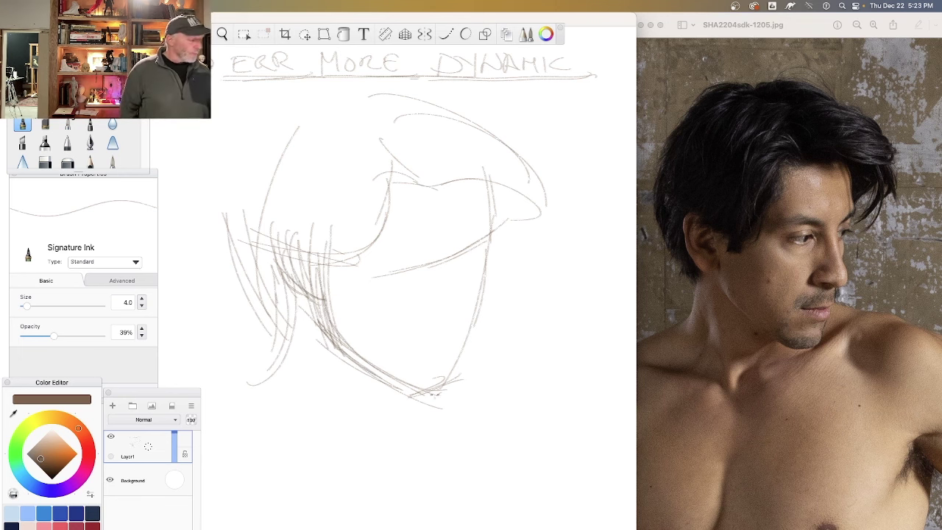
pyautogui.moveTo(438, 390)
pyautogui.mouseDown()
pyautogui.moveTo(415, 400)
pyautogui.moveTo(369, 392)
pyautogui.mouseUp()
pyautogui.moveTo(449, 381); pyautogui.dragTo(398, 394)
# - Refine the right cheek, mark the mouth and chin, and letter COMPOSITION below
pyautogui.moveTo(488, 193)
pyautogui.mouseDown()
pyautogui.moveTo(490, 236)
pyautogui.moveTo(496, 226)
pyautogui.moveTo(478, 258)
pyautogui.moveTo(501, 221)
pyautogui.moveTo(479, 265)
pyautogui.mouseUp()
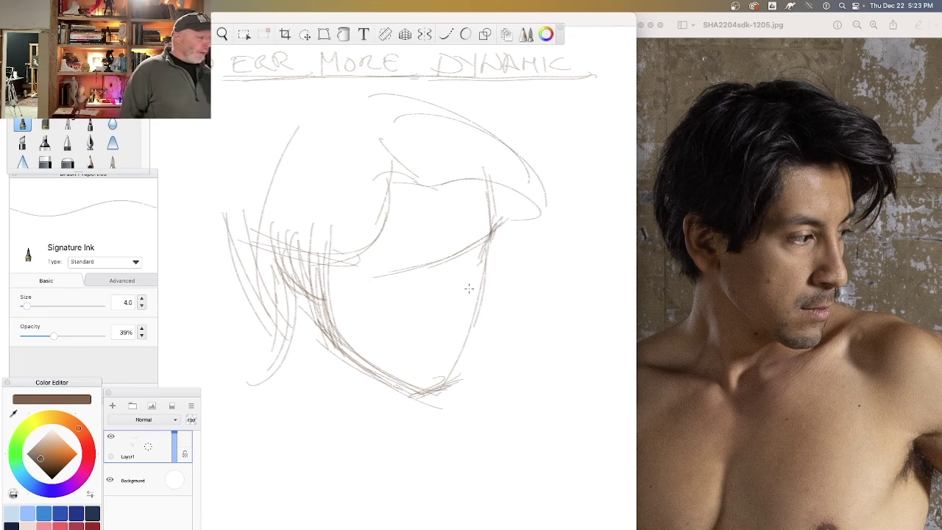
pyautogui.moveTo(439, 278)
pyautogui.mouseDown()
pyautogui.moveTo(404, 287)
pyautogui.moveTo(412, 282)
pyautogui.mouseUp()
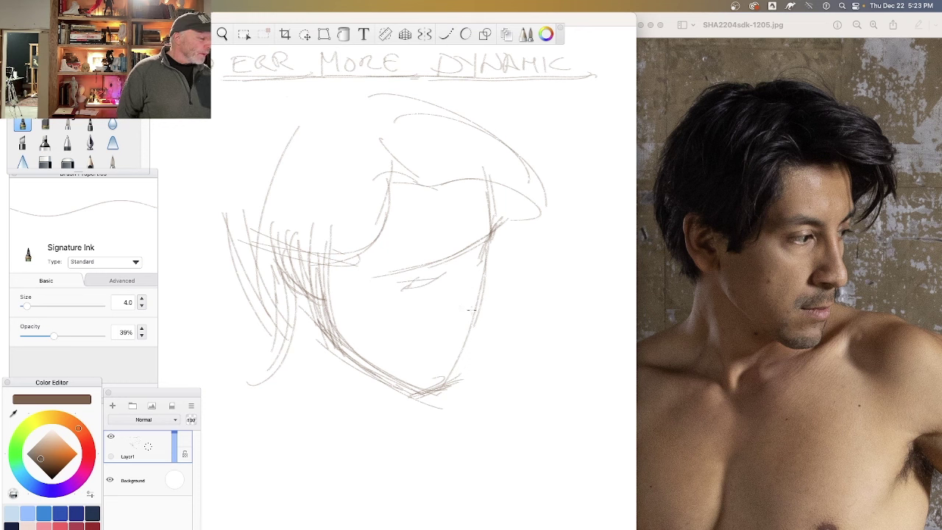
pyautogui.moveTo(468, 319)
pyautogui.mouseDown()
pyautogui.moveTo(440, 331)
pyautogui.moveTo(464, 328)
pyautogui.moveTo(442, 362)
pyautogui.moveTo(470, 347)
pyautogui.moveTo(446, 365)
pyautogui.mouseUp()
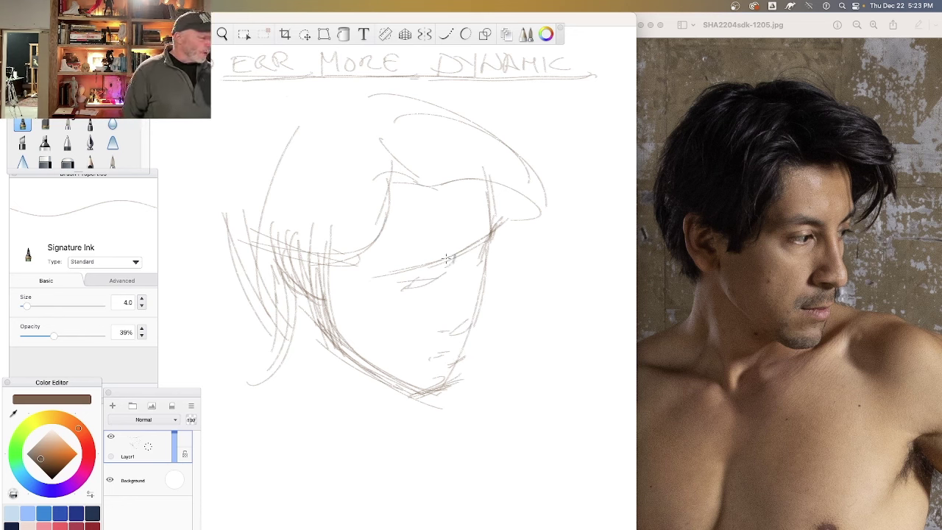
pyautogui.moveTo(458, 256)
pyautogui.mouseDown()
pyautogui.moveTo(425, 266)
pyautogui.moveTo(401, 261)
pyautogui.mouseUp()
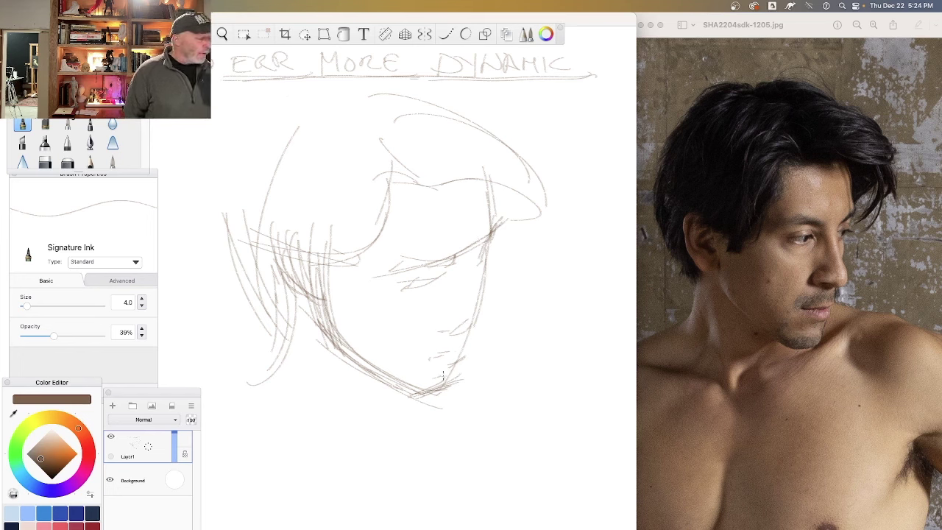
pyautogui.moveTo(260, 485)
pyautogui.mouseDown()
pyautogui.moveTo(349, 501)
pyautogui.moveTo(362, 479)
pyautogui.moveTo(413, 488)
pyautogui.moveTo(436, 464)
pyautogui.moveTo(465, 473)
pyautogui.moveTo(498, 459)
pyautogui.moveTo(263, 527)
pyautogui.mouseUp()
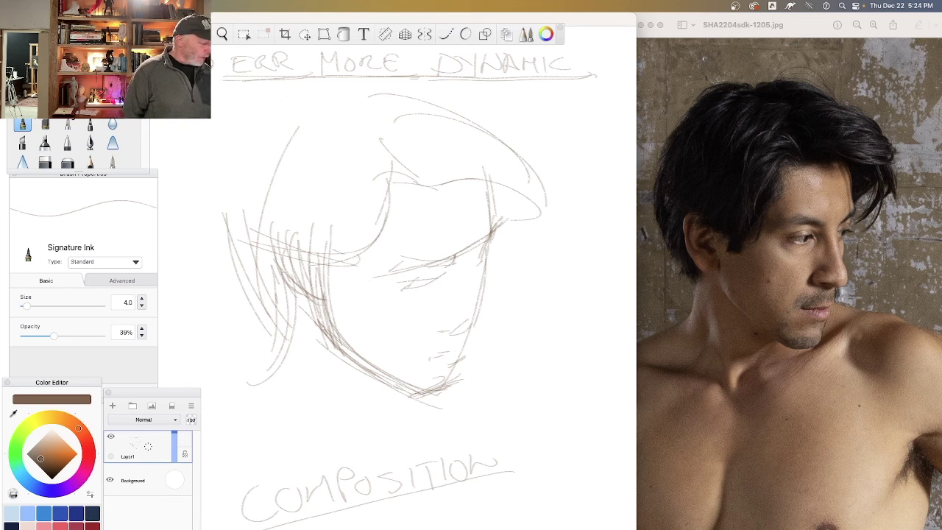
# - Letter RELATIONSHIP beneath COMPOSITION, underline it, and add another word at the bottom
pyautogui.moveTo(318, 528); pyautogui.dragTo(340, 518)
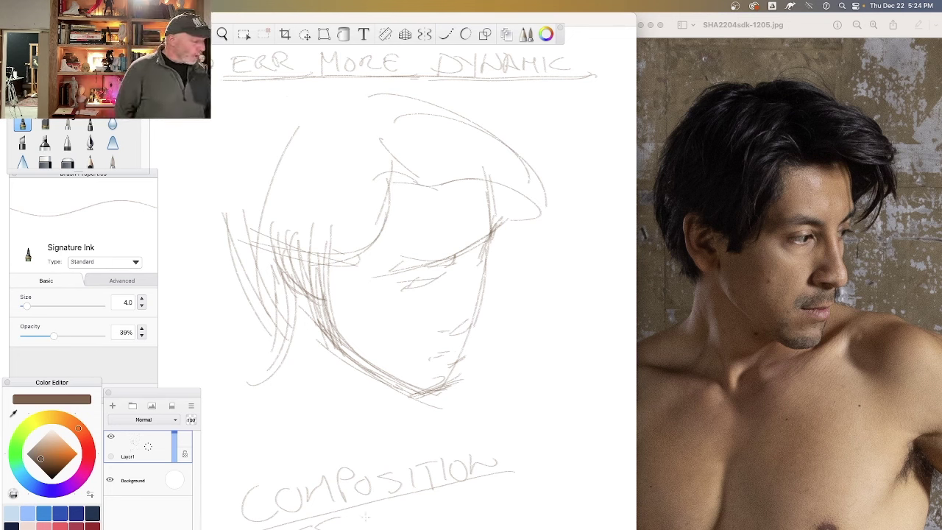
pyautogui.moveTo(363, 527)
pyautogui.mouseDown()
pyautogui.moveTo(366, 512)
pyautogui.moveTo(382, 524)
pyautogui.mouseUp()
pyautogui.moveTo(385, 511)
pyautogui.mouseDown()
pyautogui.moveTo(393, 527)
pyautogui.moveTo(407, 505)
pyautogui.moveTo(422, 522)
pyautogui.moveTo(445, 518)
pyautogui.moveTo(486, 509)
pyautogui.moveTo(502, 488)
pyautogui.moveTo(513, 503)
pyautogui.moveTo(546, 479)
pyautogui.moveTo(559, 494)
pyautogui.moveTo(568, 470)
pyautogui.mouseUp()
pyautogui.moveTo(596, 486); pyautogui.dragTo(418, 528)
pyautogui.moveTo(570, 498); pyautogui.dragTo(436, 528)
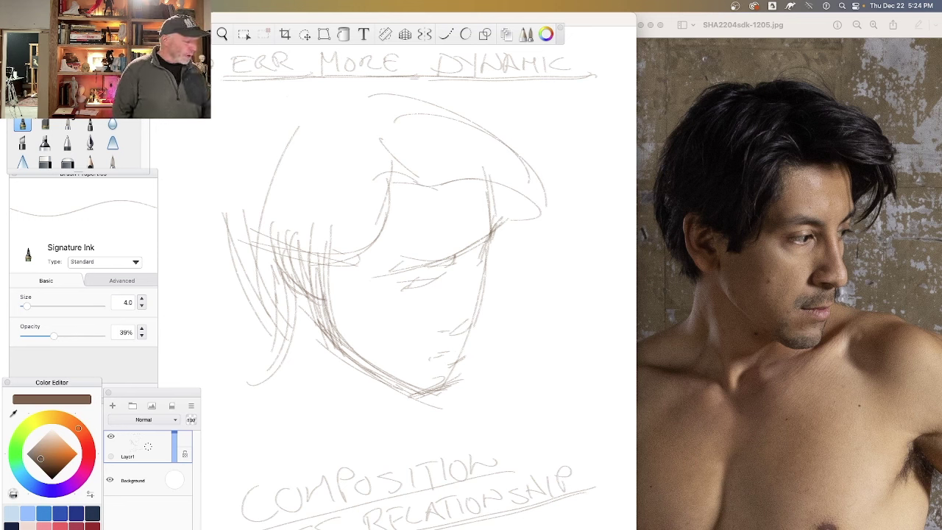
pyautogui.moveTo(501, 516)
pyautogui.mouseDown()
pyautogui.moveTo(507, 526)
pyautogui.moveTo(554, 527)
pyautogui.mouseUp()
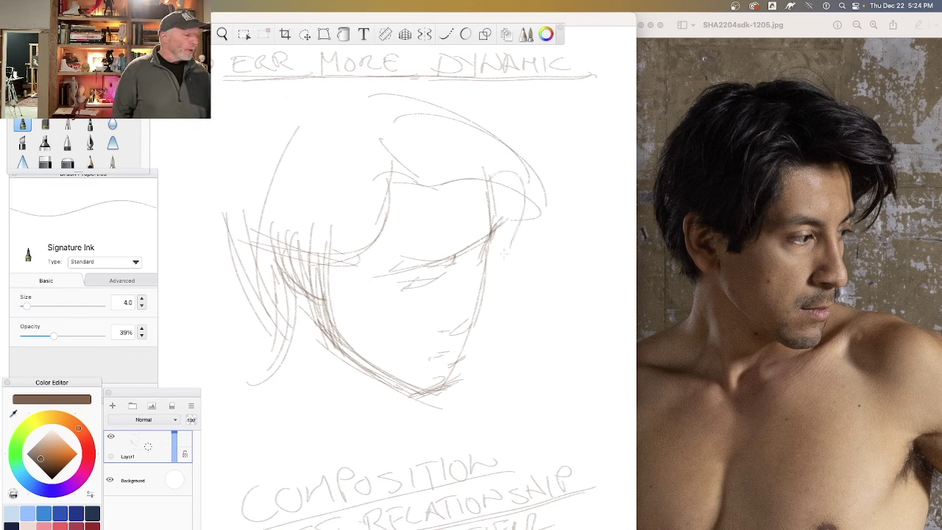
# - Add hair strokes on the head's right and vertical strokes inside the face
pyautogui.moveTo(537, 181); pyautogui.dragTo(511, 250)
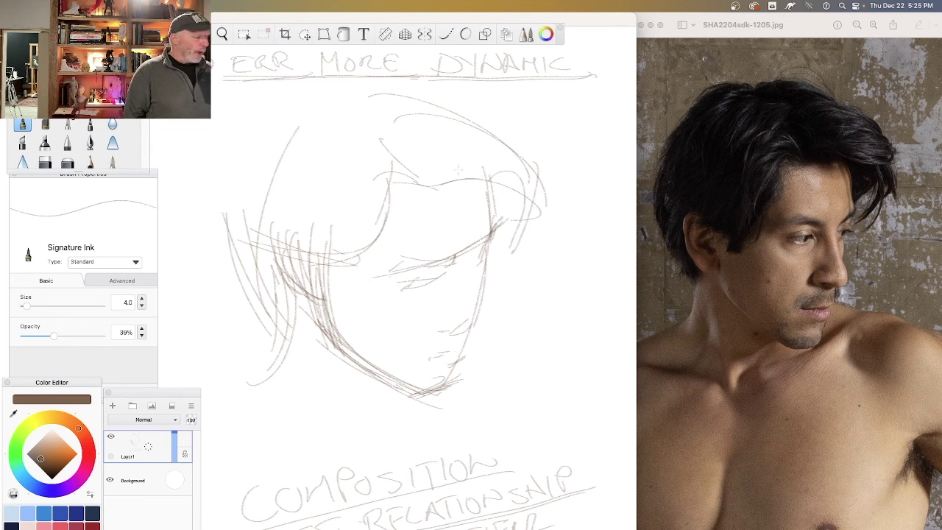
pyautogui.moveTo(467, 234); pyautogui.dragTo(464, 300)
pyautogui.moveTo(463, 177); pyautogui.dragTo(465, 323)
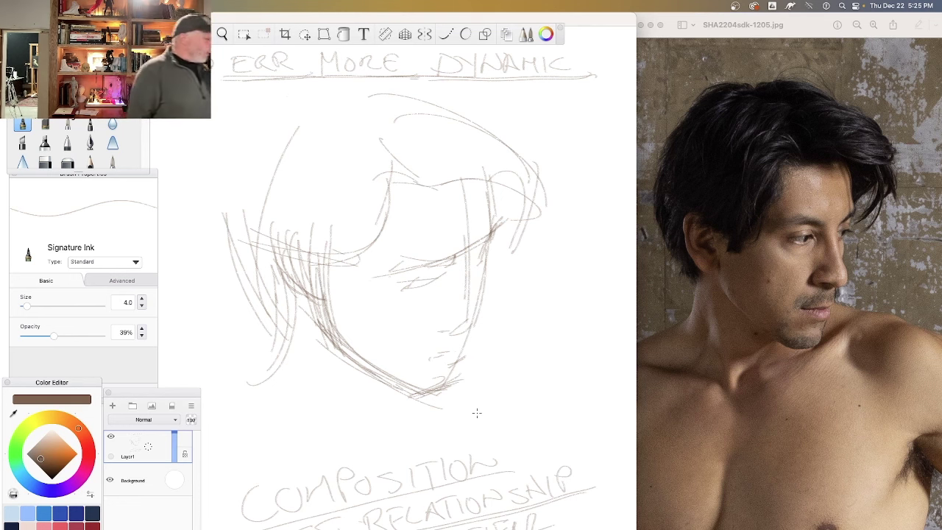
# - Lighten the colour to orange-brown and set PaintBrush 3 to size 11.1 with a test stroke
pyautogui.moveTo(47, 468); pyautogui.dragTo(45, 455)
pyautogui.click(67, 125)
pyautogui.moveTo(184, 138); pyautogui.dragTo(190, 200)
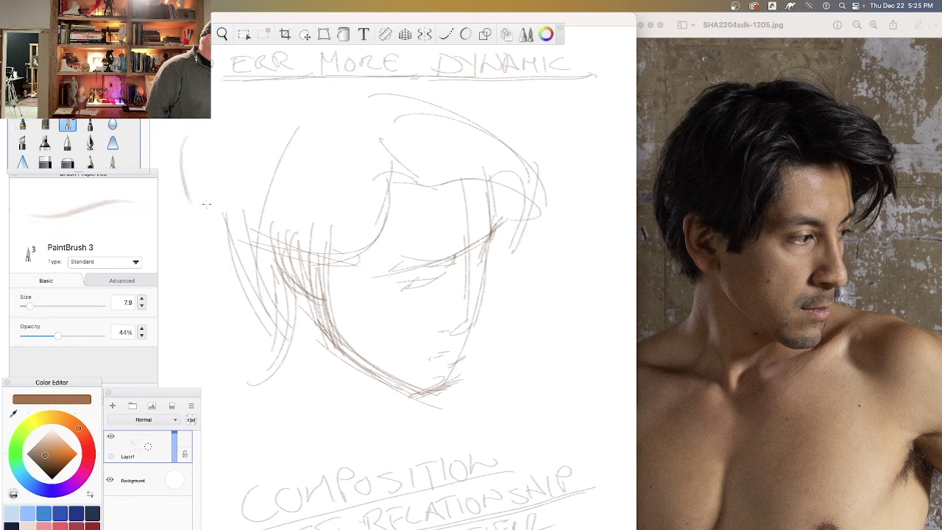
pyautogui.moveTo(28, 307); pyautogui.dragTo(32, 306)
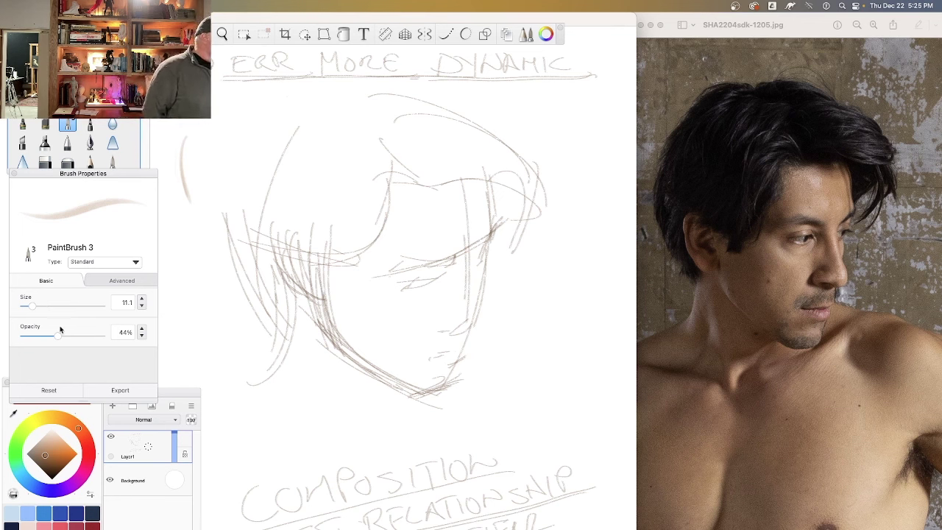
# - Raise opacity to 46% and paint tan shading from beside the nose down the cheek to the jaw
pyautogui.moveTo(57, 335); pyautogui.dragTo(60, 335)
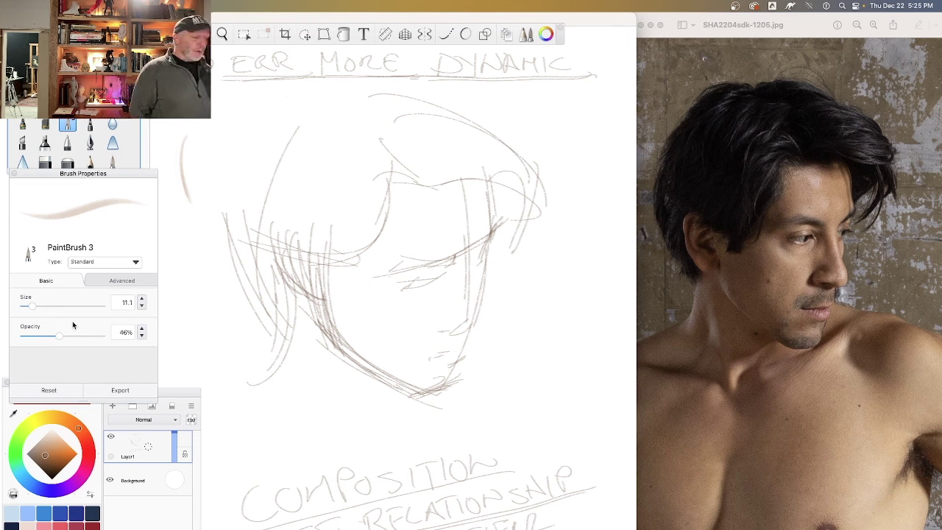
pyautogui.moveTo(394, 189)
pyautogui.mouseDown()
pyautogui.moveTo(385, 254)
pyautogui.moveTo(396, 254)
pyautogui.moveTo(393, 263)
pyautogui.moveTo(405, 256)
pyautogui.moveTo(384, 222)
pyautogui.moveTo(392, 260)
pyautogui.moveTo(372, 259)
pyautogui.moveTo(365, 291)
pyautogui.mouseUp()
pyautogui.moveTo(387, 253); pyautogui.dragTo(361, 278)
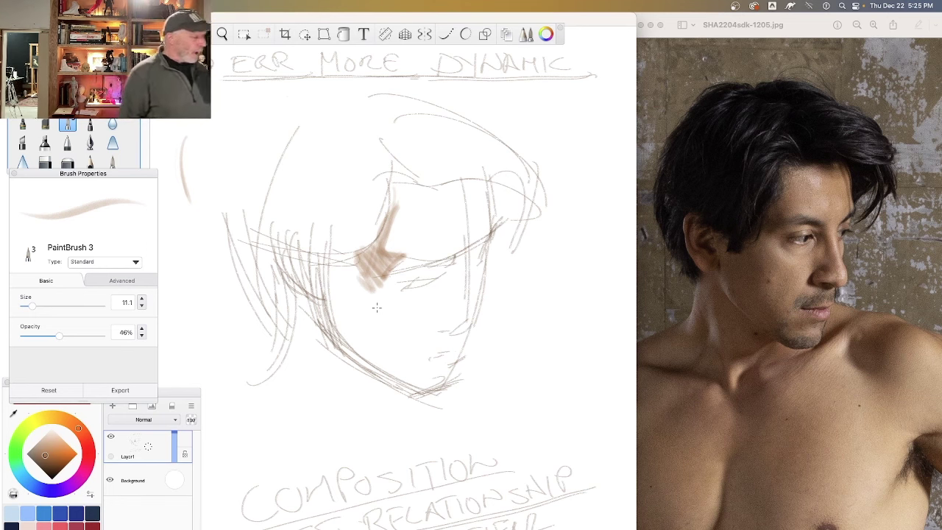
pyautogui.moveTo(384, 280)
pyautogui.mouseDown()
pyautogui.moveTo(380, 322)
pyautogui.moveTo(360, 277)
pyautogui.moveTo(385, 333)
pyautogui.moveTo(365, 287)
pyautogui.moveTo(398, 334)
pyautogui.moveTo(390, 334)
pyautogui.moveTo(421, 388)
pyautogui.mouseUp()
pyautogui.moveTo(363, 261)
pyautogui.mouseDown()
pyautogui.moveTo(325, 249)
pyautogui.moveTo(356, 284)
pyautogui.moveTo(346, 294)
pyautogui.moveTo(368, 331)
pyautogui.moveTo(382, 339)
pyautogui.moveTo(342, 318)
pyautogui.moveTo(397, 375)
pyautogui.moveTo(346, 345)
pyautogui.moveTo(343, 295)
pyautogui.moveTo(356, 273)
pyautogui.moveTo(302, 250)
pyautogui.moveTo(338, 302)
pyautogui.moveTo(321, 298)
pyautogui.moveTo(412, 390)
pyautogui.moveTo(368, 337)
pyautogui.moveTo(367, 319)
pyautogui.moveTo(294, 267)
pyautogui.moveTo(309, 250)
pyautogui.moveTo(361, 254)
pyautogui.moveTo(376, 243)
pyautogui.mouseUp()
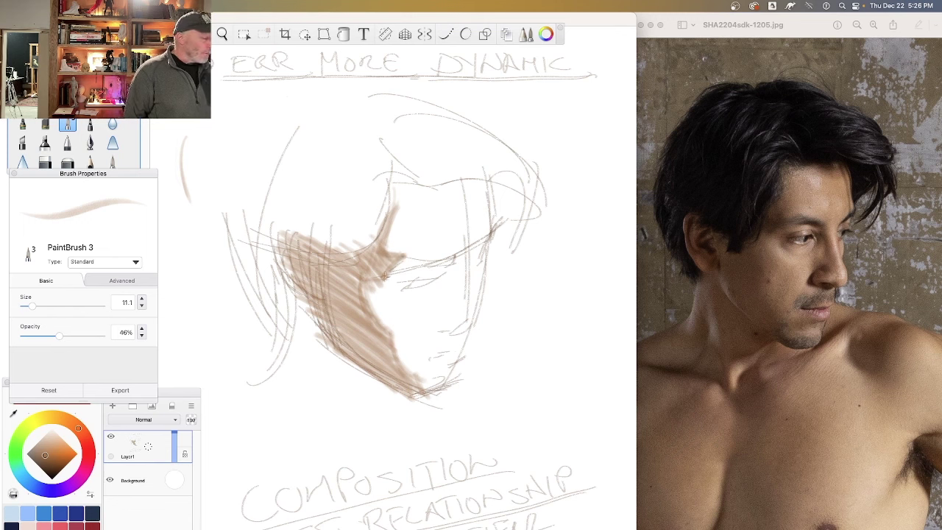
# - Darken the tan shading under the cheekbone and around the eye, mouth, lower lip and chin
pyautogui.moveTo(385, 275)
pyautogui.mouseDown()
pyautogui.moveTo(418, 262)
pyautogui.moveTo(407, 259)
pyautogui.moveTo(449, 288)
pyautogui.moveTo(432, 287)
pyautogui.moveTo(449, 260)
pyautogui.moveTo(441, 274)
pyautogui.moveTo(450, 262)
pyautogui.moveTo(452, 287)
pyautogui.moveTo(402, 284)
pyautogui.mouseUp()
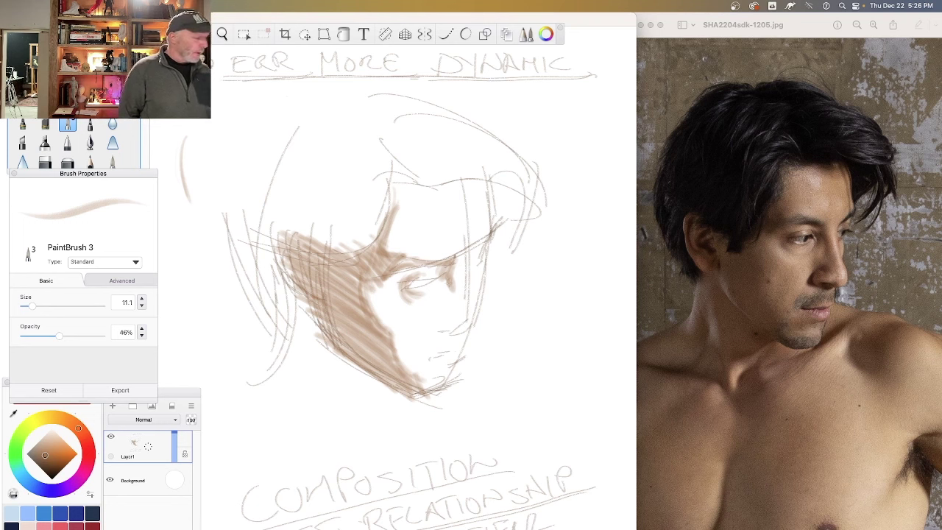
pyautogui.moveTo(454, 282)
pyautogui.mouseDown()
pyautogui.moveTo(444, 280)
pyautogui.moveTo(434, 309)
pyautogui.mouseUp()
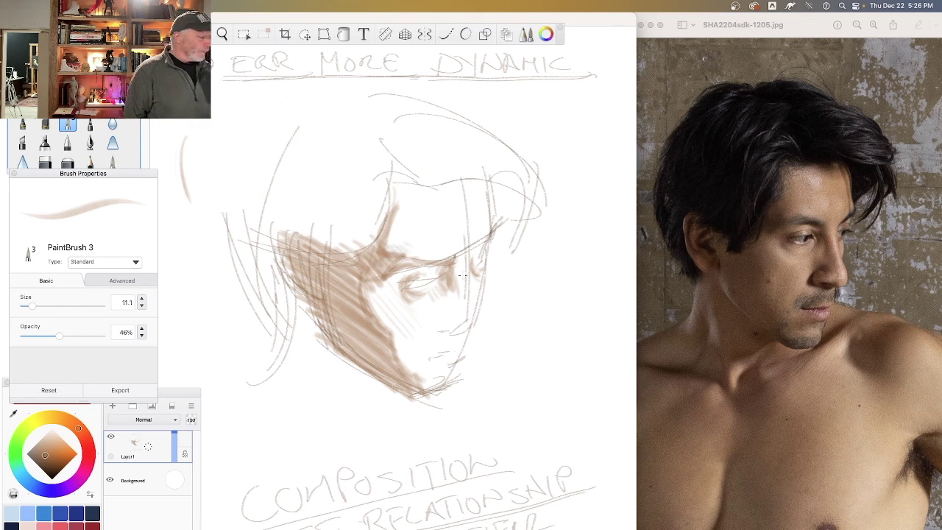
pyautogui.moveTo(471, 328); pyautogui.dragTo(440, 335)
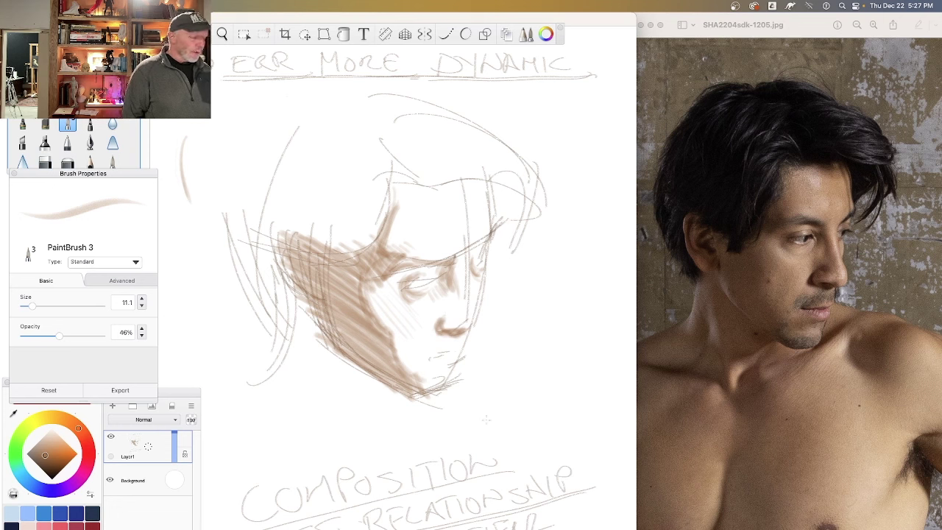
pyautogui.moveTo(456, 359); pyautogui.dragTo(437, 367)
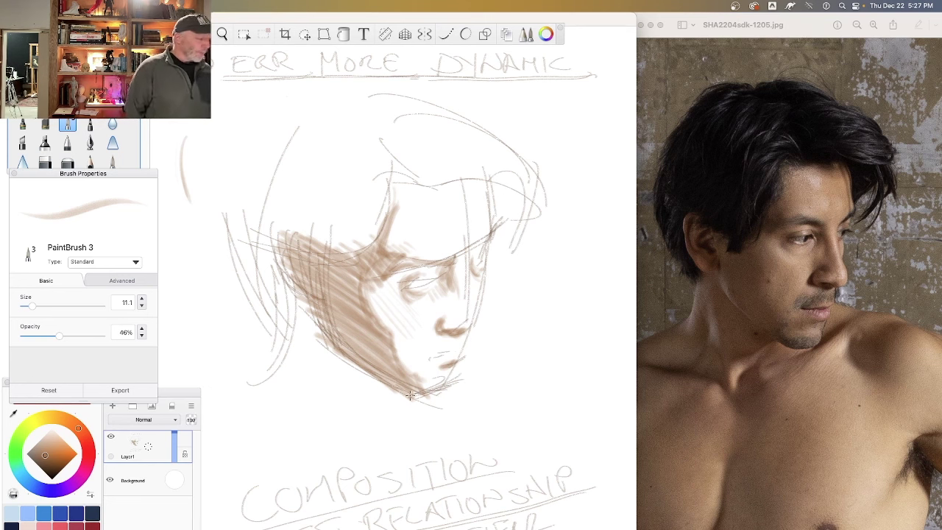
pyautogui.moveTo(449, 383); pyautogui.dragTo(411, 397)
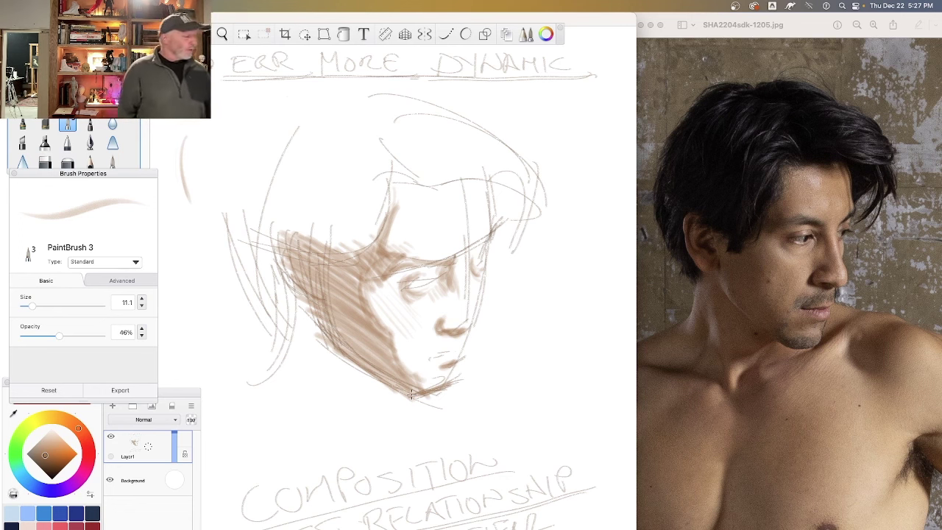
pyautogui.moveTo(382, 301)
pyautogui.mouseDown()
pyautogui.moveTo(362, 278)
pyautogui.moveTo(389, 301)
pyautogui.moveTo(389, 317)
pyautogui.moveTo(364, 277)
pyautogui.moveTo(381, 283)
pyautogui.moveTo(397, 318)
pyautogui.moveTo(369, 286)
pyautogui.moveTo(378, 281)
pyautogui.moveTo(382, 306)
pyautogui.moveTo(373, 295)
pyautogui.moveTo(394, 318)
pyautogui.moveTo(395, 355)
pyautogui.moveTo(398, 322)
pyautogui.moveTo(396, 351)
pyautogui.moveTo(371, 292)
pyautogui.moveTo(390, 332)
pyautogui.moveTo(351, 290)
pyautogui.moveTo(360, 278)
pyautogui.moveTo(376, 301)
pyautogui.moveTo(373, 276)
pyautogui.moveTo(363, 274)
pyautogui.moveTo(385, 281)
pyautogui.moveTo(426, 263)
pyautogui.moveTo(387, 268)
pyautogui.moveTo(400, 257)
pyautogui.moveTo(445, 261)
pyautogui.moveTo(409, 252)
pyautogui.moveTo(382, 268)
pyautogui.moveTo(421, 259)
pyautogui.moveTo(385, 276)
pyautogui.moveTo(429, 261)
pyautogui.moveTo(403, 273)
pyautogui.mouseUp()
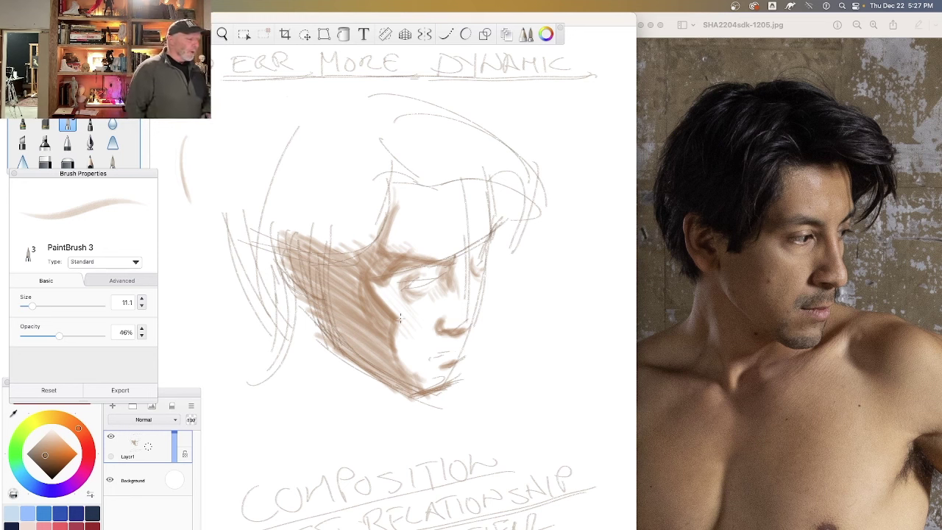
pyautogui.moveTo(444, 271)
pyautogui.mouseDown()
pyautogui.moveTo(433, 274)
pyautogui.moveTo(450, 276)
pyautogui.mouseUp()
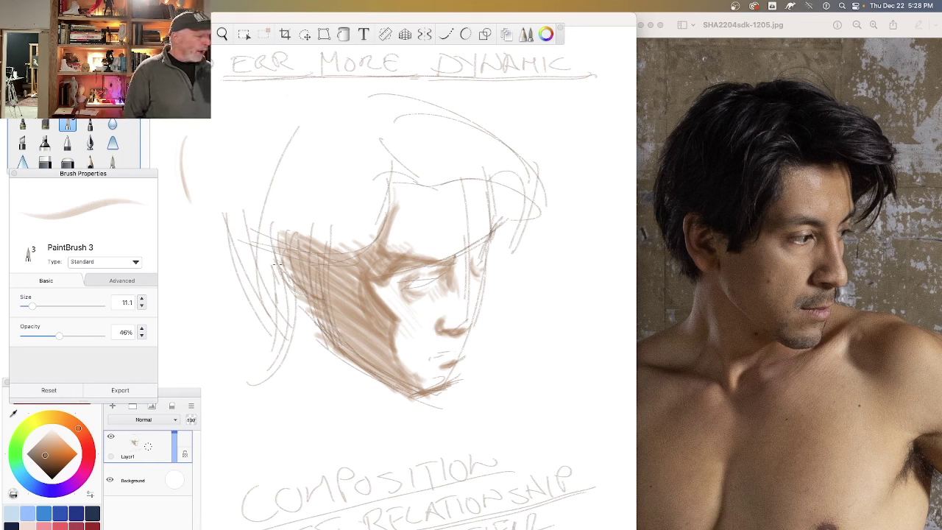
# - Hide Layer 1 holding the shaded sketch and switch to the Signature Ink brush
pyautogui.click(112, 436)
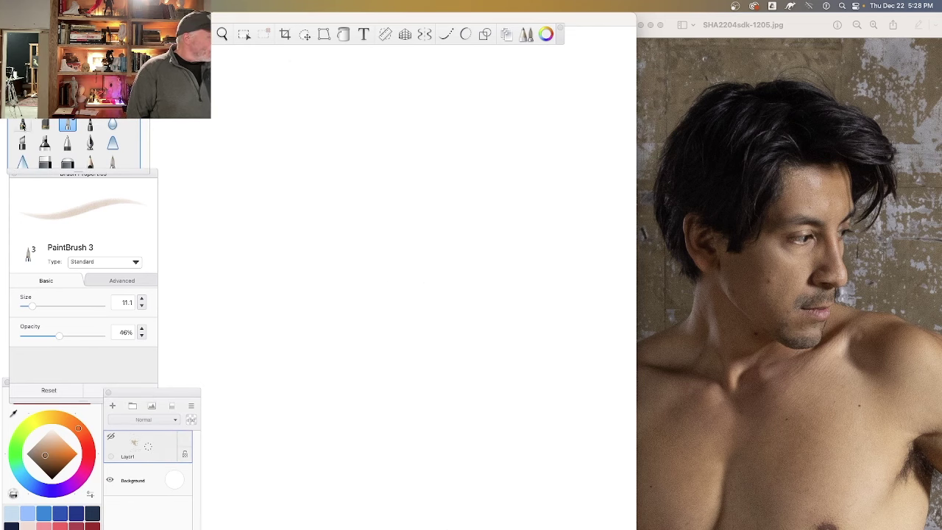
pyautogui.click(22, 125)
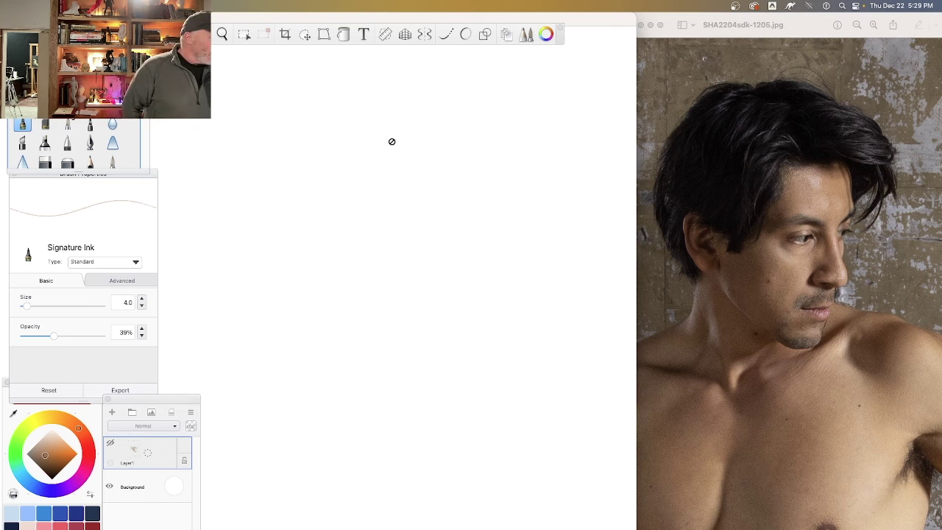
# - Add Layer2 and rough in a new head outline with its top, sides and jaw
pyautogui.click(111, 411)
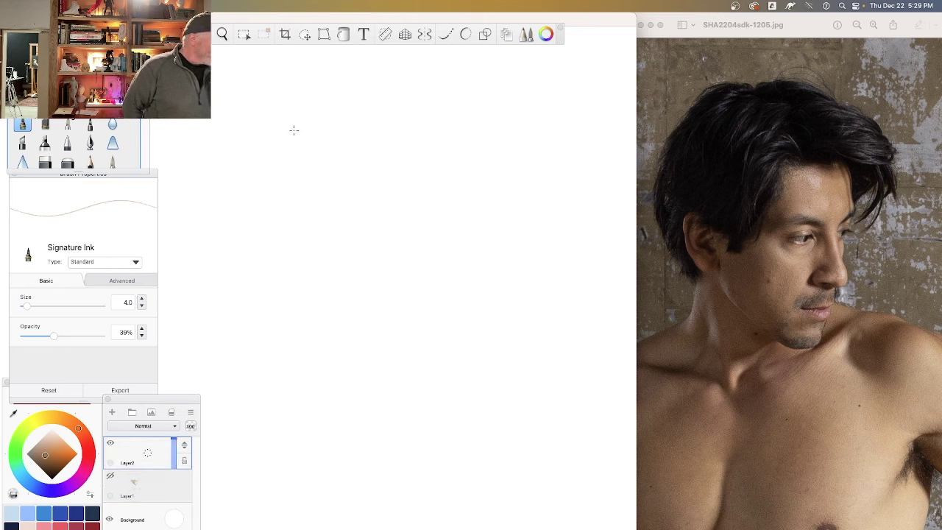
pyautogui.moveTo(315, 142)
pyautogui.mouseDown()
pyautogui.moveTo(275, 137)
pyautogui.moveTo(387, 168)
pyautogui.mouseUp()
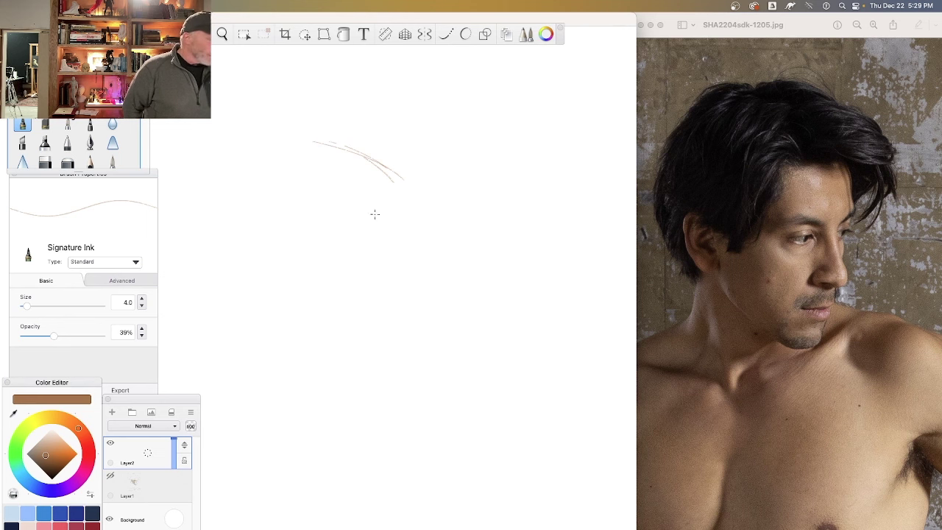
pyautogui.moveTo(381, 184); pyautogui.dragTo(378, 262)
pyautogui.moveTo(383, 156)
pyautogui.mouseDown()
pyautogui.moveTo(373, 306)
pyautogui.moveTo(377, 281)
pyautogui.moveTo(338, 314)
pyautogui.moveTo(290, 285)
pyautogui.mouseUp()
pyautogui.moveTo(340, 160)
pyautogui.mouseDown()
pyautogui.moveTo(284, 203)
pyautogui.moveTo(287, 218)
pyautogui.mouseUp()
pyautogui.moveTo(354, 158)
pyautogui.mouseDown()
pyautogui.moveTo(292, 195)
pyautogui.moveTo(279, 248)
pyautogui.mouseUp()
pyautogui.moveTo(287, 209); pyautogui.dragTo(289, 294)
# - Add vertical construction lines, the brow line, a chin mark and the nose line
pyautogui.moveTo(365, 153); pyautogui.dragTo(361, 322)
pyautogui.moveTo(387, 214); pyautogui.dragTo(330, 224)
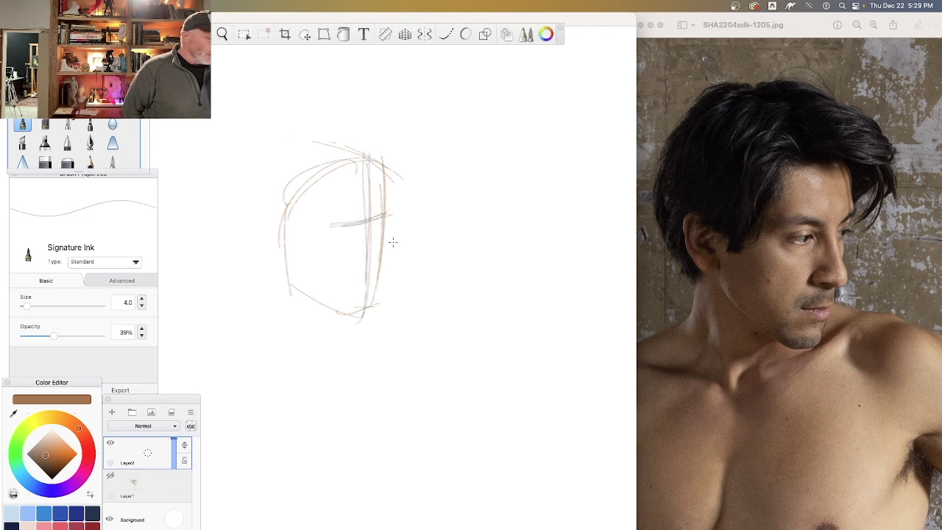
pyautogui.moveTo(325, 237)
pyautogui.mouseDown()
pyautogui.moveTo(387, 226)
pyautogui.moveTo(318, 240)
pyautogui.moveTo(364, 237)
pyautogui.moveTo(337, 237)
pyautogui.moveTo(356, 233)
pyautogui.moveTo(351, 243)
pyautogui.moveTo(341, 235)
pyautogui.moveTo(384, 229)
pyautogui.moveTo(337, 224)
pyautogui.mouseUp()
pyautogui.moveTo(374, 294); pyautogui.dragTo(351, 306)
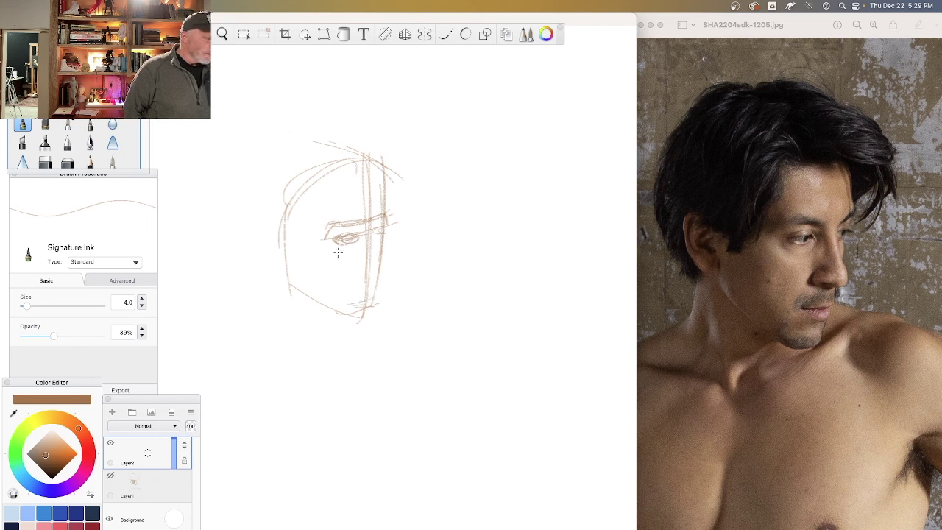
pyautogui.moveTo(373, 225)
pyautogui.mouseDown()
pyautogui.moveTo(391, 272)
pyautogui.moveTo(365, 266)
pyautogui.moveTo(369, 280)
pyautogui.moveTo(383, 280)
pyautogui.moveTo(372, 306)
pyautogui.mouseUp()
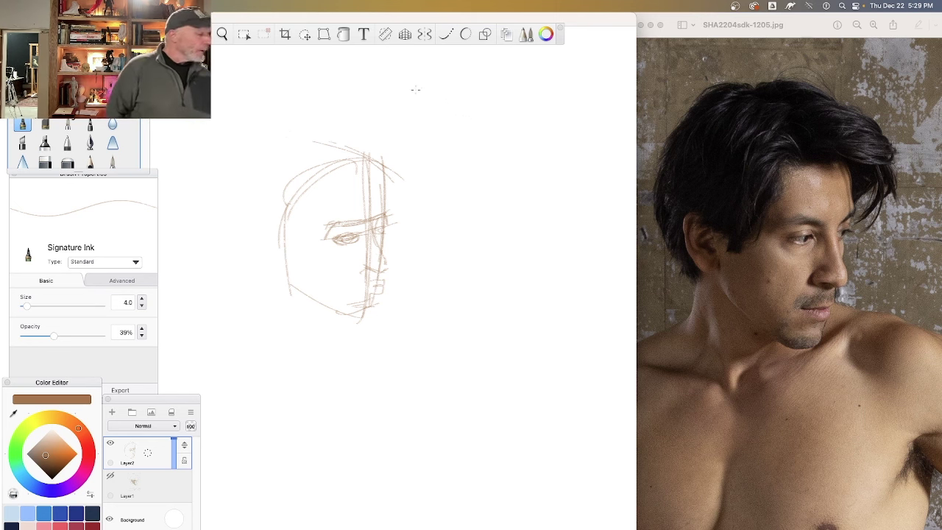
# - Block in a second, larger head with darkened right and left contours
pyautogui.moveTo(414, 89); pyautogui.dragTo(524, 115)
pyautogui.moveTo(466, 95)
pyautogui.mouseDown()
pyautogui.moveTo(547, 131)
pyautogui.moveTo(525, 262)
pyautogui.mouseUp()
pyautogui.moveTo(549, 110); pyautogui.dragTo(496, 300)
pyautogui.moveTo(546, 144)
pyautogui.mouseDown()
pyautogui.moveTo(542, 190)
pyautogui.moveTo(505, 235)
pyautogui.moveTo(496, 303)
pyautogui.mouseUp()
pyautogui.moveTo(551, 125); pyautogui.dragTo(498, 311)
pyautogui.moveTo(381, 89)
pyautogui.mouseDown()
pyautogui.moveTo(475, 312)
pyautogui.moveTo(500, 315)
pyautogui.mouseUp()
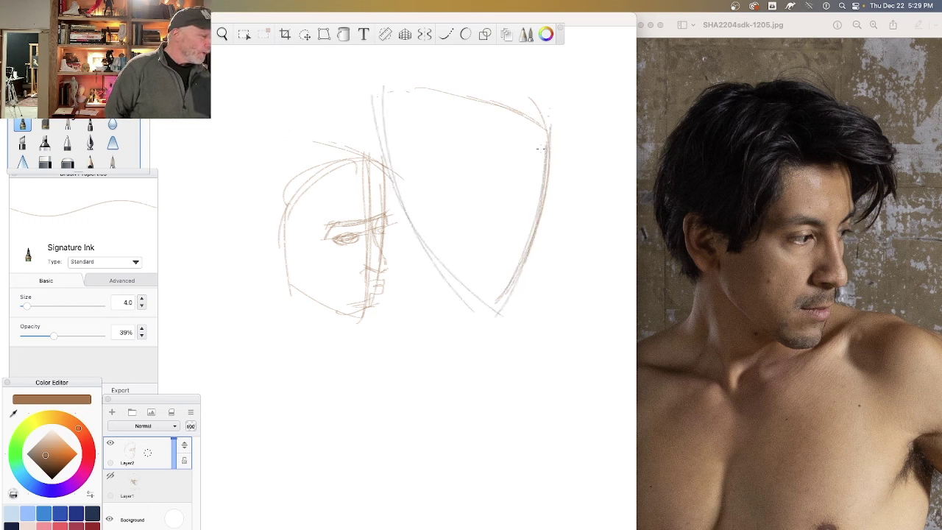
# - Sketch the second head's eye, eyebrow, ear and cheek lines
pyautogui.moveTo(517, 140)
pyautogui.mouseDown()
pyautogui.moveTo(484, 149)
pyautogui.moveTo(526, 155)
pyautogui.mouseUp()
pyautogui.moveTo(450, 103)
pyautogui.mouseDown()
pyautogui.moveTo(495, 152)
pyautogui.moveTo(548, 168)
pyautogui.moveTo(562, 143)
pyautogui.moveTo(565, 177)
pyautogui.mouseUp()
pyautogui.moveTo(539, 137); pyautogui.dragTo(556, 203)
pyautogui.moveTo(515, 150)
pyautogui.mouseDown()
pyautogui.moveTo(487, 166)
pyautogui.moveTo(475, 140)
pyautogui.moveTo(433, 230)
pyautogui.moveTo(441, 226)
pyautogui.mouseUp()
pyautogui.moveTo(485, 175)
pyautogui.mouseDown()
pyautogui.moveTo(429, 211)
pyautogui.moveTo(464, 220)
pyautogui.mouseUp()
# - Sweep curves across the lower face and top of the second head, retracing its right side
pyautogui.moveTo(365, 179)
pyautogui.mouseDown()
pyautogui.moveTo(465, 214)
pyautogui.moveTo(458, 202)
pyautogui.mouseUp()
pyautogui.moveTo(364, 158); pyautogui.dragTo(434, 199)
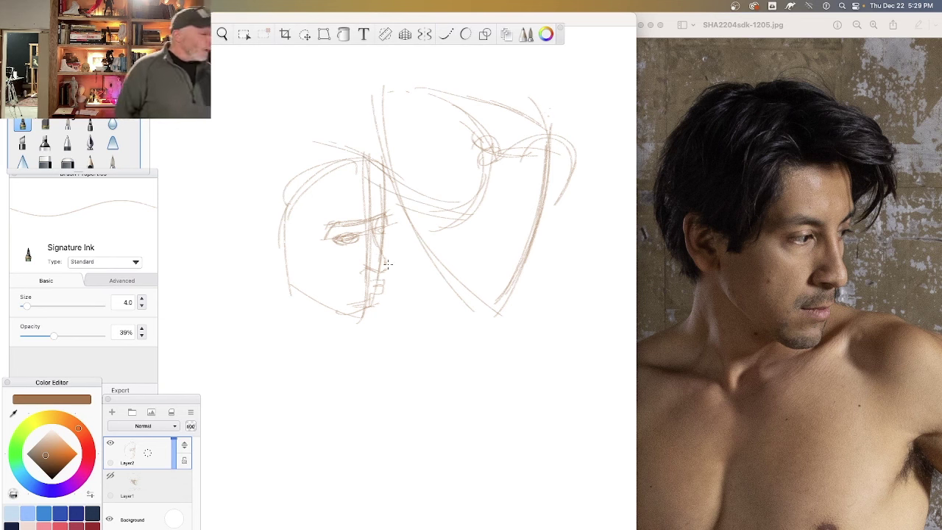
pyautogui.moveTo(424, 83)
pyautogui.mouseDown()
pyautogui.moveTo(381, 111)
pyautogui.moveTo(418, 87)
pyautogui.mouseUp()
pyautogui.moveTo(409, 89)
pyautogui.mouseDown()
pyautogui.moveTo(451, 87)
pyautogui.moveTo(395, 108)
pyautogui.mouseUp()
pyautogui.moveTo(390, 112); pyautogui.dragTo(376, 122)
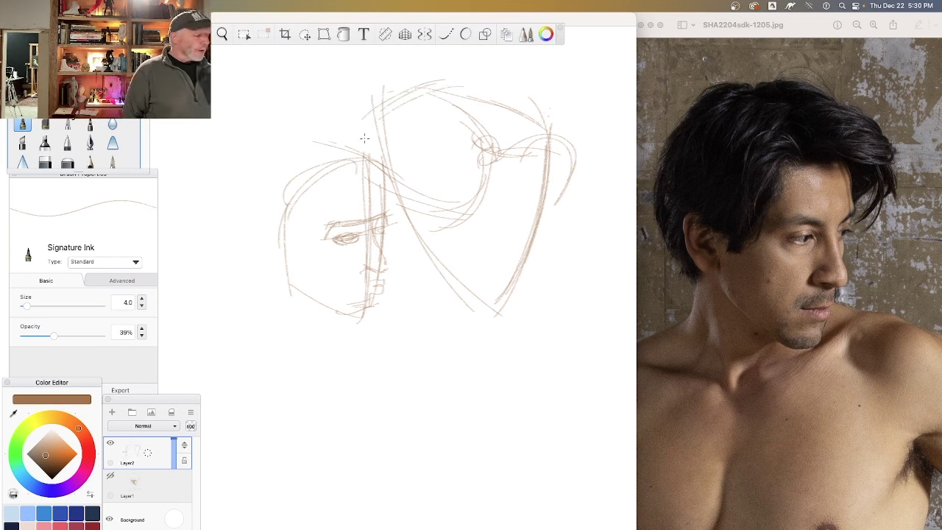
pyautogui.moveTo(548, 140); pyautogui.dragTo(543, 200)
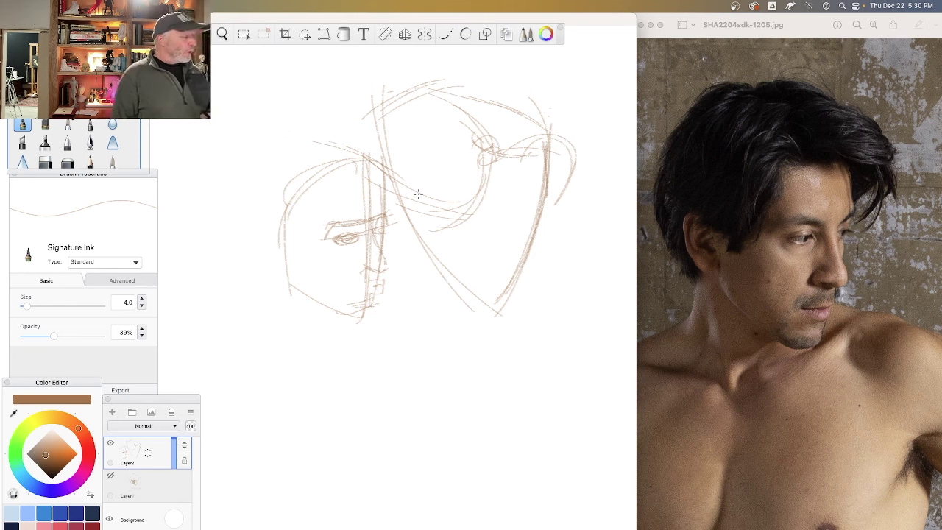
# - Add a small mark, a vertical line and a nose to the first head
pyautogui.moveTo(224, 210); pyautogui.dragTo(248, 236)
pyautogui.moveTo(356, 186); pyautogui.dragTo(358, 199)
pyautogui.moveTo(363, 162); pyautogui.dragTo(359, 305)
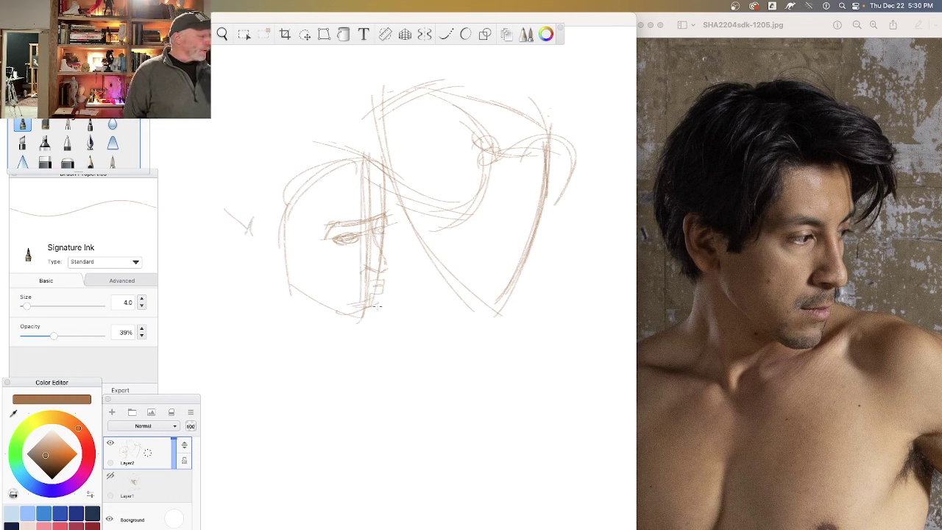
pyautogui.moveTo(378, 234); pyautogui.dragTo(391, 280)
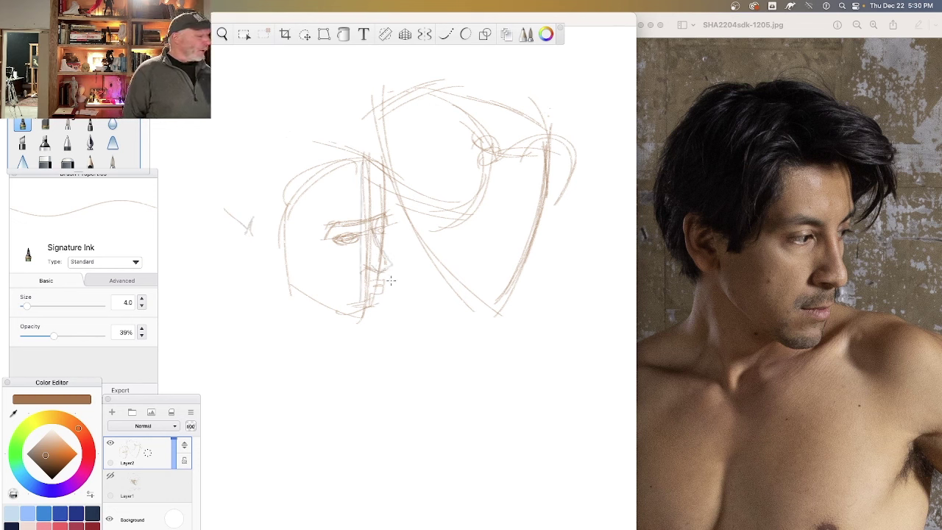
# - Refine the second head's top, jaw line, eye area and right side
pyautogui.moveTo(552, 145)
pyautogui.mouseDown()
pyautogui.moveTo(450, 88)
pyautogui.moveTo(434, 86)
pyautogui.moveTo(382, 118)
pyautogui.moveTo(384, 173)
pyautogui.moveTo(471, 291)
pyautogui.mouseUp()
pyautogui.moveTo(543, 171); pyautogui.dragTo(495, 309)
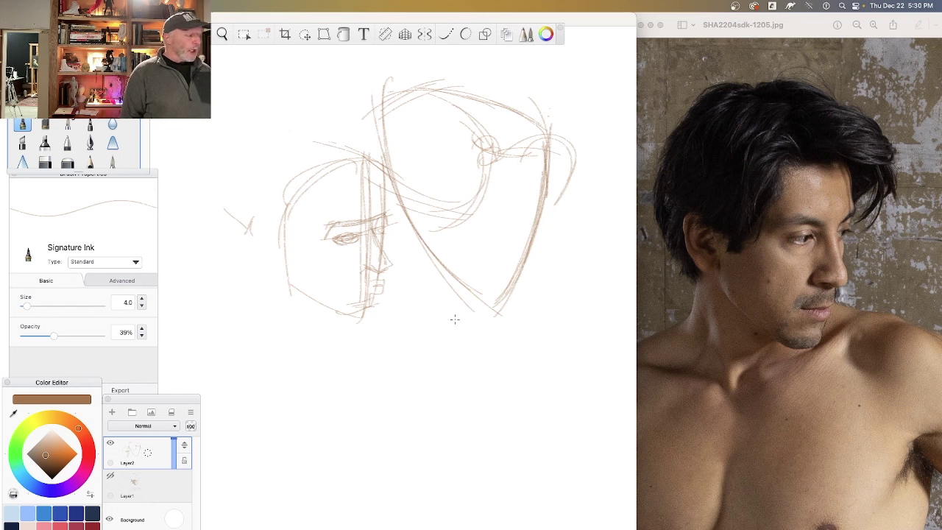
pyautogui.moveTo(512, 155)
pyautogui.mouseDown()
pyautogui.moveTo(545, 150)
pyautogui.moveTo(482, 139)
pyautogui.moveTo(471, 184)
pyautogui.moveTo(487, 169)
pyautogui.moveTo(464, 202)
pyautogui.moveTo(472, 211)
pyautogui.moveTo(397, 184)
pyautogui.moveTo(462, 209)
pyautogui.moveTo(560, 184)
pyautogui.moveTo(493, 200)
pyautogui.mouseUp()
pyautogui.moveTo(524, 152)
pyautogui.mouseDown()
pyautogui.moveTo(531, 238)
pyautogui.moveTo(525, 198)
pyautogui.moveTo(519, 286)
pyautogui.moveTo(521, 160)
pyautogui.moveTo(513, 304)
pyautogui.mouseUp()
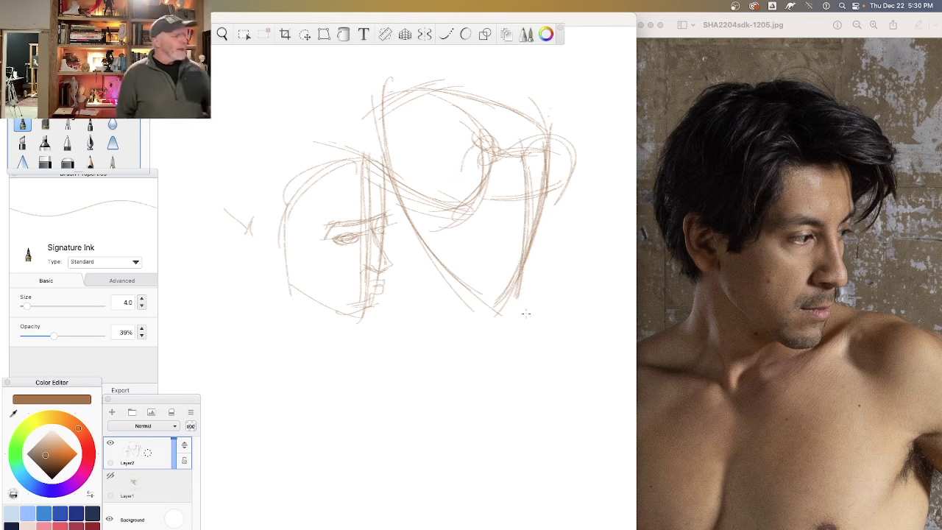
# - Start the lower head with a curved top line and long curved contour, plus mouth marks
pyautogui.moveTo(512, 383)
pyautogui.mouseDown()
pyautogui.moveTo(496, 504)
pyautogui.moveTo(507, 363)
pyautogui.moveTo(503, 444)
pyautogui.mouseUp()
pyautogui.moveTo(501, 362)
pyautogui.mouseDown()
pyautogui.moveTo(379, 344)
pyautogui.moveTo(443, 343)
pyautogui.moveTo(382, 368)
pyautogui.mouseUp()
pyautogui.moveTo(237, 227); pyautogui.dragTo(271, 254)
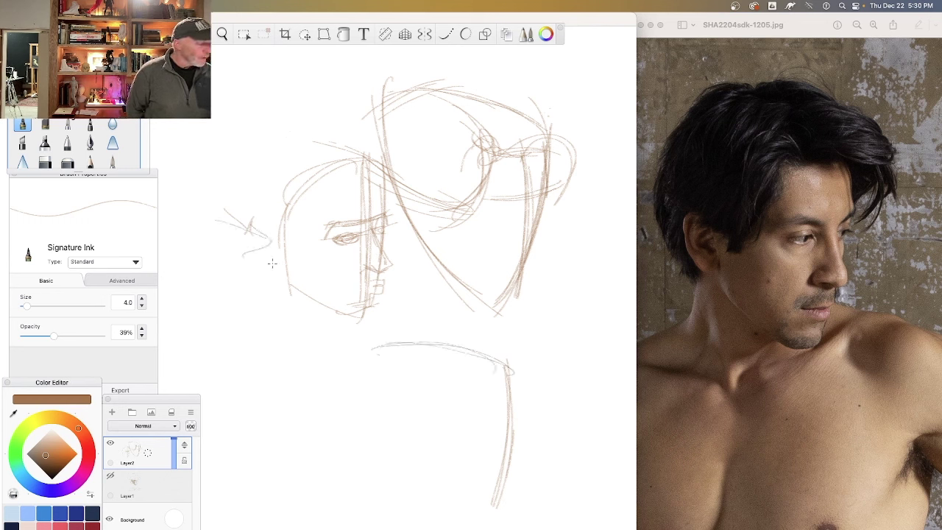
pyautogui.moveTo(399, 287); pyautogui.dragTo(425, 269)
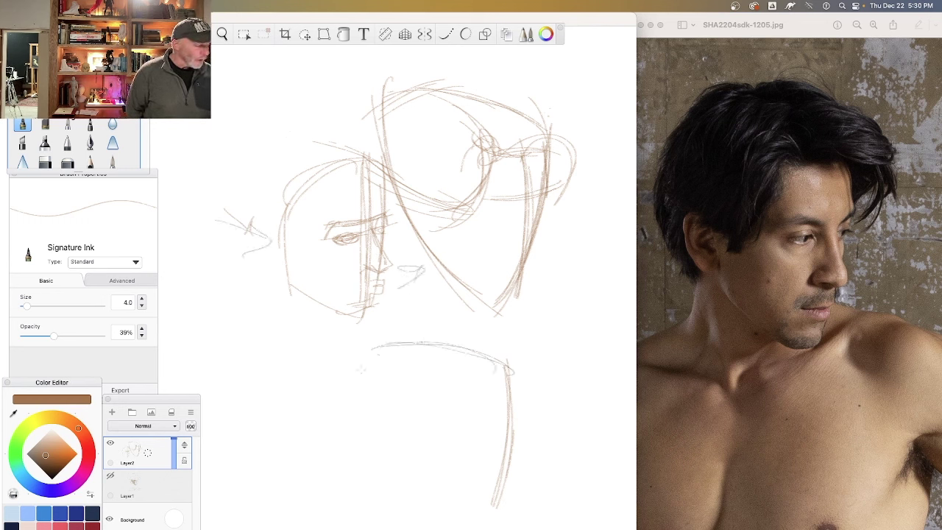
pyautogui.moveTo(366, 356)
pyautogui.mouseDown()
pyautogui.moveTo(370, 404)
pyautogui.moveTo(369, 393)
pyautogui.moveTo(471, 510)
pyautogui.mouseUp()
pyautogui.moveTo(369, 378); pyautogui.dragTo(482, 516)
# - Darken the lower head's jaw curve and firm up its right side
pyautogui.moveTo(409, 449)
pyautogui.mouseDown()
pyautogui.moveTo(492, 513)
pyautogui.moveTo(504, 499)
pyautogui.mouseUp()
pyautogui.moveTo(491, 357)
pyautogui.mouseDown()
pyautogui.moveTo(487, 518)
pyautogui.moveTo(497, 524)
pyautogui.moveTo(495, 511)
pyautogui.mouseUp()
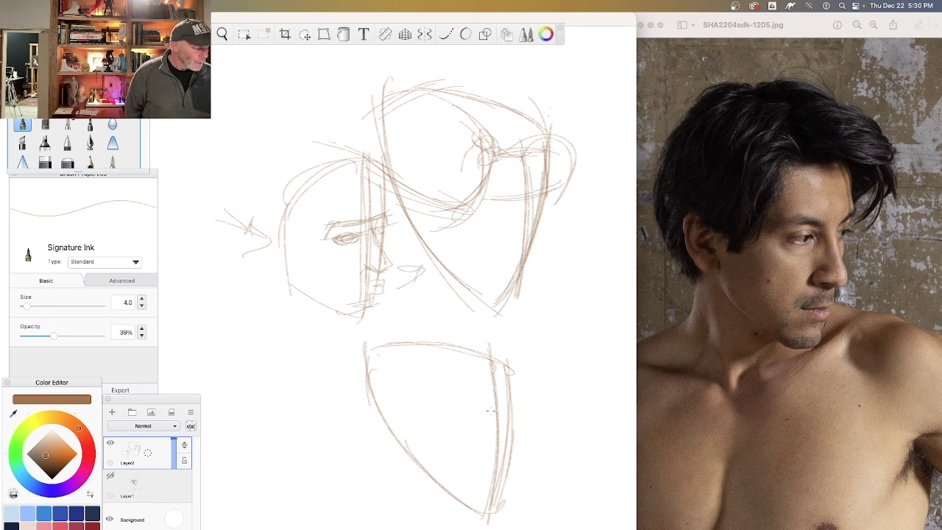
pyautogui.moveTo(507, 409)
pyautogui.mouseDown()
pyautogui.moveTo(457, 409)
pyautogui.moveTo(507, 410)
pyautogui.moveTo(447, 425)
pyautogui.moveTo(522, 409)
pyautogui.mouseUp()
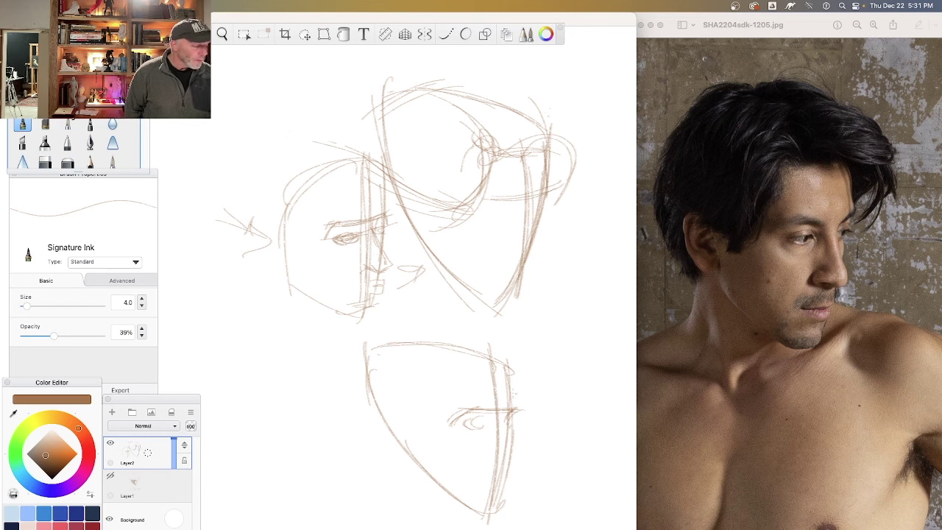
pyautogui.moveTo(508, 378); pyautogui.dragTo(518, 414)
# - Sketch an ear on the lower head and rough in hair across its top
pyautogui.moveTo(490, 354)
pyautogui.mouseDown()
pyautogui.moveTo(524, 368)
pyautogui.moveTo(525, 390)
pyautogui.moveTo(541, 381)
pyautogui.moveTo(544, 397)
pyautogui.mouseUp()
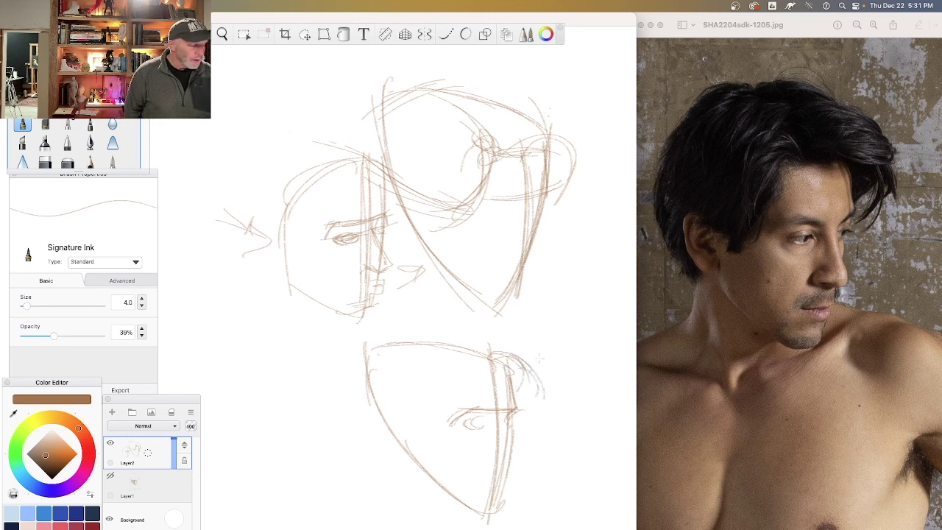
pyautogui.moveTo(521, 327); pyautogui.dragTo(540, 393)
pyautogui.moveTo(493, 313)
pyautogui.mouseDown()
pyautogui.moveTo(549, 369)
pyautogui.moveTo(444, 322)
pyautogui.moveTo(530, 346)
pyautogui.mouseUp()
pyautogui.moveTo(409, 317)
pyautogui.mouseDown()
pyautogui.moveTo(482, 331)
pyautogui.moveTo(458, 339)
pyautogui.moveTo(485, 361)
pyautogui.mouseUp()
pyautogui.moveTo(466, 325); pyautogui.dragTo(420, 335)
pyautogui.moveTo(419, 331)
pyautogui.mouseDown()
pyautogui.moveTo(370, 354)
pyautogui.moveTo(364, 379)
pyautogui.mouseUp()
# - Shape the lower head's upper-left edge and add facial detail inside it
pyautogui.moveTo(417, 312); pyautogui.dragTo(371, 352)
pyautogui.moveTo(370, 355); pyautogui.dragTo(362, 384)
pyautogui.moveTo(396, 316); pyautogui.dragTo(372, 344)
pyautogui.moveTo(365, 360); pyautogui.dragTo(360, 420)
pyautogui.moveTo(443, 361)
pyautogui.mouseDown()
pyautogui.moveTo(471, 382)
pyautogui.moveTo(481, 354)
pyautogui.moveTo(446, 405)
pyautogui.moveTo(417, 416)
pyautogui.mouseUp()
pyautogui.moveTo(417, 393); pyautogui.dragTo(411, 404)
# - Define the lower head's chin, left jaw line and cheek strokes
pyautogui.moveTo(512, 449)
pyautogui.mouseDown()
pyautogui.moveTo(492, 457)
pyautogui.moveTo(502, 474)
pyautogui.moveTo(483, 505)
pyautogui.moveTo(455, 504)
pyautogui.moveTo(466, 510)
pyautogui.moveTo(414, 468)
pyautogui.moveTo(407, 435)
pyautogui.mouseUp()
pyautogui.moveTo(408, 401); pyautogui.dragTo(405, 443)
pyautogui.moveTo(390, 396)
pyautogui.mouseDown()
pyautogui.moveTo(378, 414)
pyautogui.moveTo(411, 451)
pyautogui.mouseUp()
pyautogui.moveTo(389, 400)
pyautogui.mouseDown()
pyautogui.moveTo(369, 388)
pyautogui.moveTo(430, 421)
pyautogui.mouseUp()
pyautogui.moveTo(368, 383)
pyautogui.mouseDown()
pyautogui.moveTo(430, 410)
pyautogui.moveTo(378, 415)
pyautogui.moveTo(432, 434)
pyautogui.moveTo(431, 446)
pyautogui.mouseUp()
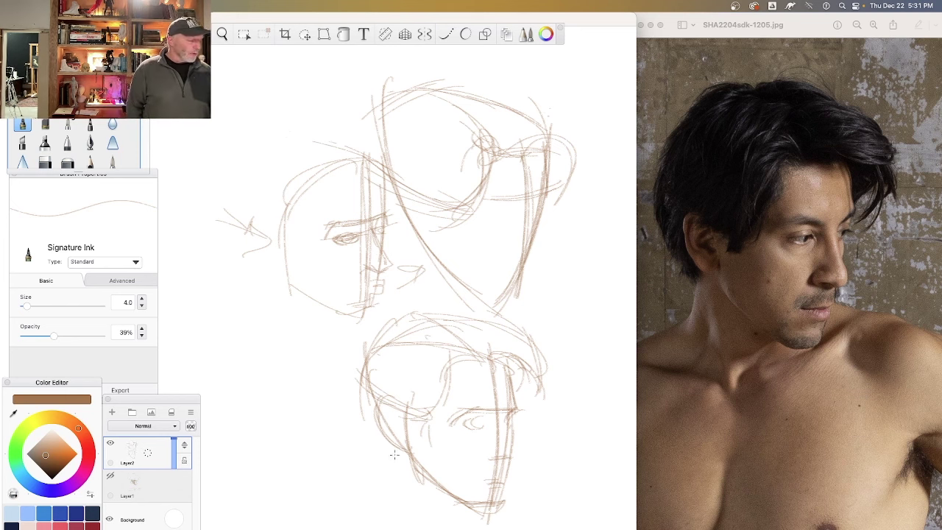
# - Strengthen and extend the left jaw and close off the bottom of the lower head
pyautogui.moveTo(391, 475); pyautogui.dragTo(390, 496)
pyautogui.moveTo(398, 457); pyautogui.dragTo(390, 506)
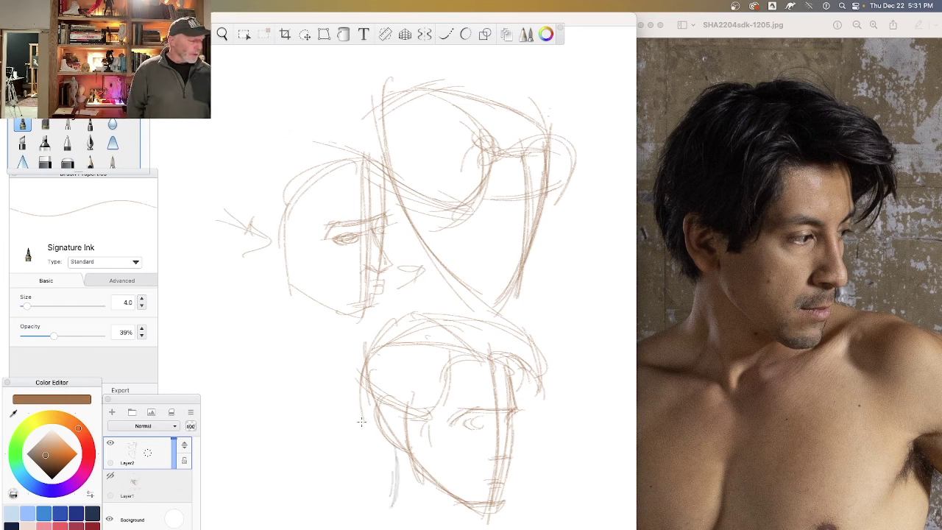
pyautogui.moveTo(360, 406); pyautogui.dragTo(380, 460)
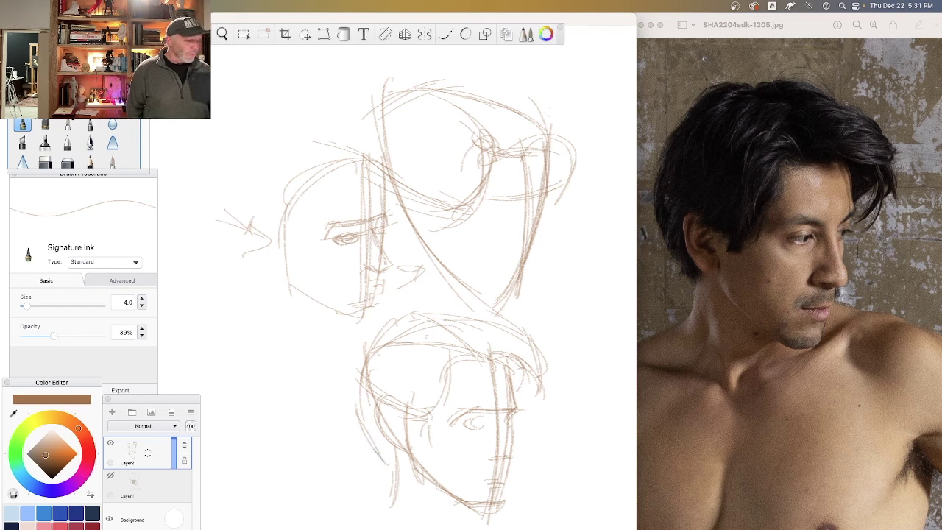
pyautogui.moveTo(453, 512); pyautogui.dragTo(427, 528)
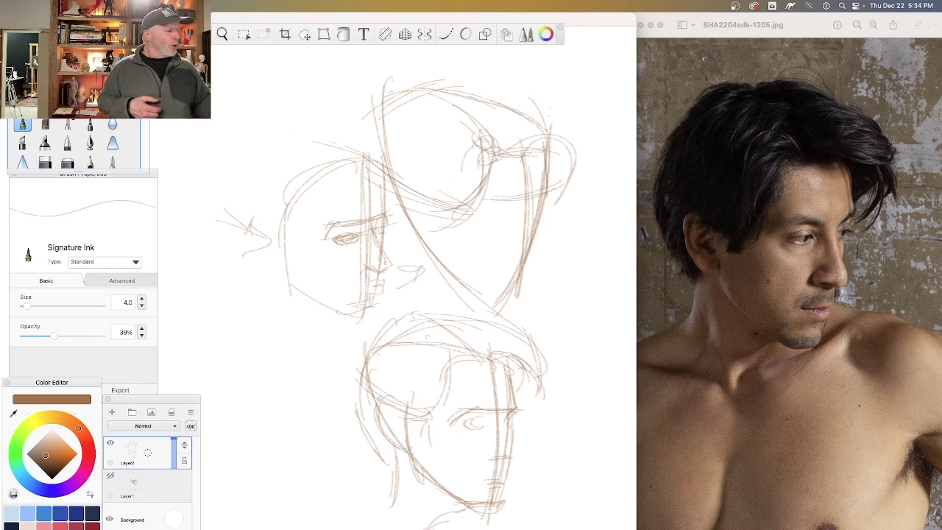
# - Draw a short arrow stroke with an arrowhead on the canvas
pyautogui.moveTo(241, 95)
pyautogui.mouseDown()
pyautogui.moveTo(268, 127)
pyautogui.moveTo(282, 123)
pyautogui.moveTo(264, 140)
pyautogui.mouseUp()
pyautogui.moveTo(285, 120); pyautogui.dragTo(288, 156)
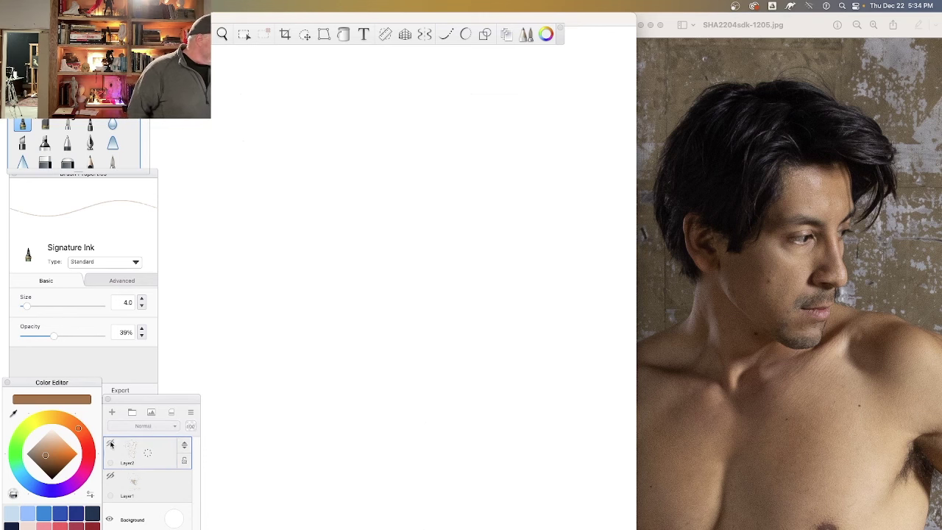
# - Add a new layer and set the brush to size 11.7, 64% opacity, darker brown
pyautogui.click(111, 413)
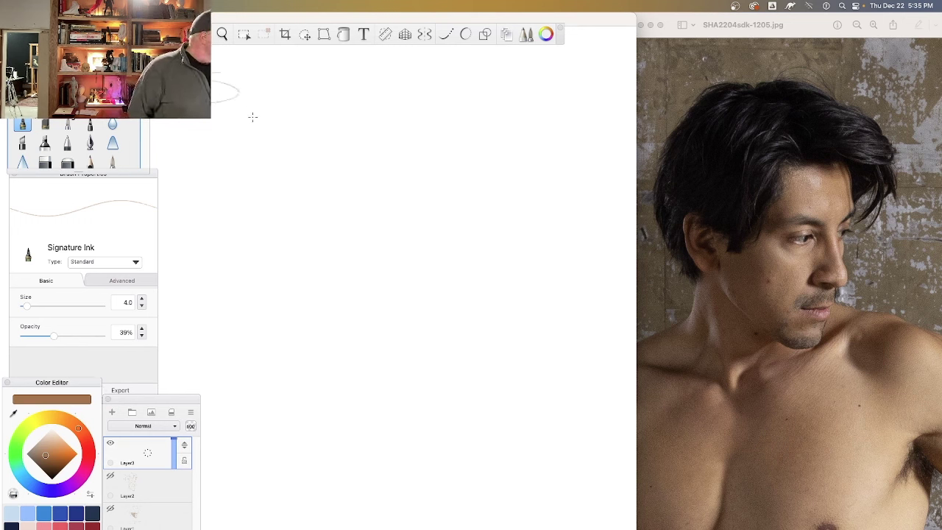
pyautogui.moveTo(54, 335); pyautogui.dragTo(74, 335)
pyautogui.moveTo(27, 305); pyautogui.dragTo(33, 306)
pyautogui.click(48, 462)
# - Hand-letter the word SIMPLE across the top of the page
pyautogui.moveTo(213, 67)
pyautogui.mouseDown()
pyautogui.moveTo(248, 89)
pyautogui.moveTo(237, 96)
pyautogui.mouseUp()
pyautogui.moveTo(270, 65); pyautogui.dragTo(267, 106)
pyautogui.moveTo(274, 105)
pyautogui.mouseDown()
pyautogui.moveTo(285, 69)
pyautogui.moveTo(309, 103)
pyautogui.moveTo(321, 87)
pyautogui.moveTo(375, 107)
pyautogui.mouseUp()
pyautogui.moveTo(402, 81); pyautogui.dragTo(403, 108)
pyautogui.moveTo(408, 63); pyautogui.dragTo(409, 108)
pyautogui.moveTo(406, 84); pyautogui.dragTo(384, 86)
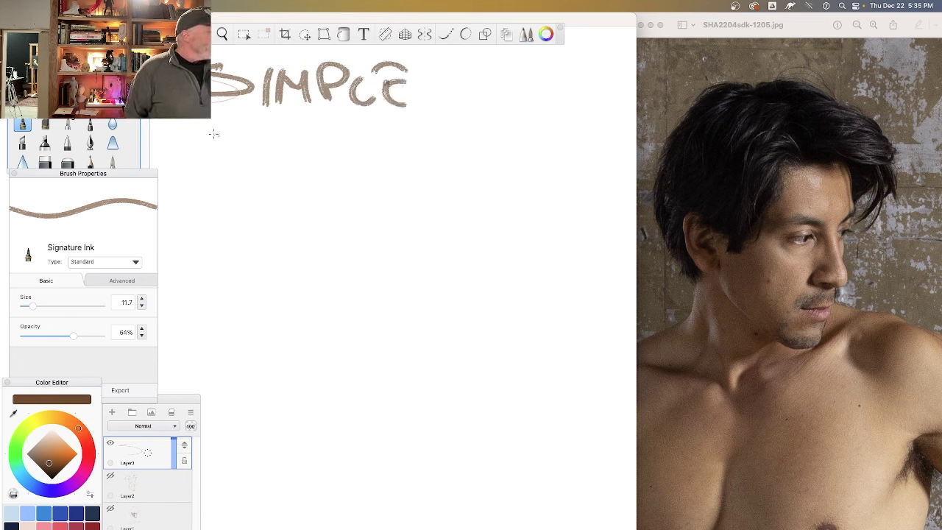
# - Letter YET below SIMPLE and begin the word CHARACTER
pyautogui.moveTo(193, 126)
pyautogui.mouseDown()
pyautogui.moveTo(219, 156)
pyautogui.moveTo(234, 154)
pyautogui.moveTo(233, 134)
pyautogui.moveTo(259, 143)
pyautogui.mouseUp()
pyautogui.moveTo(283, 137)
pyautogui.mouseDown()
pyautogui.moveTo(284, 172)
pyautogui.moveTo(302, 133)
pyautogui.mouseUp()
pyautogui.moveTo(359, 127); pyautogui.dragTo(322, 157)
pyautogui.moveTo(368, 129); pyautogui.dragTo(373, 164)
pyautogui.moveTo(403, 118); pyautogui.dragTo(402, 158)
pyautogui.moveTo(366, 153)
pyautogui.mouseDown()
pyautogui.moveTo(400, 155)
pyautogui.moveTo(418, 131)
pyautogui.moveTo(410, 122)
pyautogui.moveTo(424, 150)
pyautogui.mouseUp()
pyautogui.moveTo(471, 131)
pyautogui.mouseDown()
pyautogui.moveTo(469, 156)
pyautogui.moveTo(490, 165)
pyautogui.mouseUp()
# - Finish lettering CHARACTER and underline the heading
pyautogui.moveTo(508, 125)
pyautogui.mouseDown()
pyautogui.moveTo(489, 162)
pyautogui.moveTo(525, 158)
pyautogui.mouseUp()
pyautogui.moveTo(548, 135)
pyautogui.mouseDown()
pyautogui.moveTo(524, 159)
pyautogui.moveTo(581, 128)
pyautogui.mouseUp()
pyautogui.moveTo(565, 134); pyautogui.dragTo(566, 169)
pyautogui.moveTo(597, 131)
pyautogui.mouseDown()
pyautogui.moveTo(596, 163)
pyautogui.moveTo(593, 145)
pyautogui.mouseUp()
pyautogui.moveTo(610, 135)
pyautogui.mouseDown()
pyautogui.moveTo(611, 164)
pyautogui.moveTo(613, 150)
pyautogui.mouseUp()
pyautogui.click(639, 170)
pyautogui.moveTo(615, 150)
pyautogui.mouseDown()
pyautogui.moveTo(536, 184)
pyautogui.moveTo(211, 182)
pyautogui.mouseUp()
pyautogui.click(441, 192)
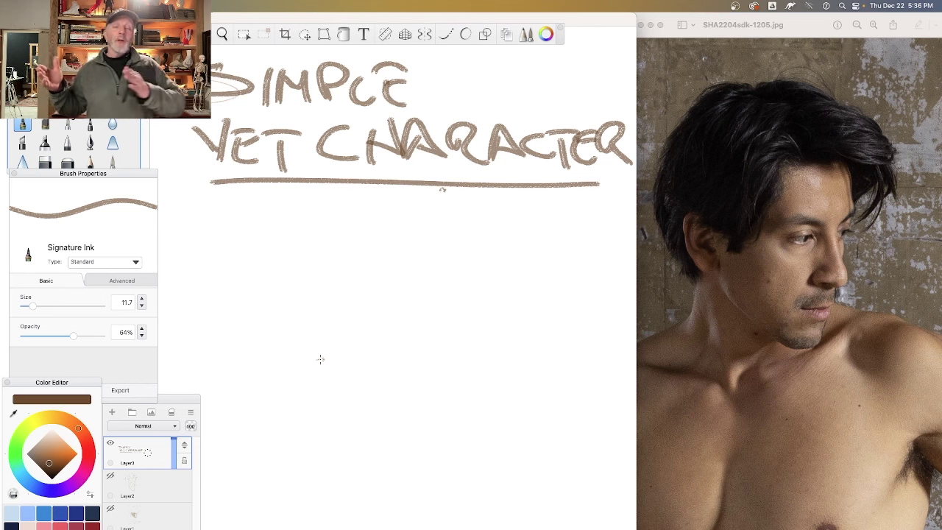
# - Draw a three-circle snowman with eyes, mouth and a top hat
pyautogui.moveTo(332, 222)
pyautogui.mouseDown()
pyautogui.moveTo(284, 254)
pyautogui.moveTo(308, 232)
pyautogui.mouseUp()
pyautogui.moveTo(293, 295)
pyautogui.mouseDown()
pyautogui.moveTo(419, 379)
pyautogui.moveTo(352, 290)
pyautogui.mouseUp()
pyautogui.moveTo(238, 422)
pyautogui.mouseDown()
pyautogui.moveTo(437, 417)
pyautogui.moveTo(395, 397)
pyautogui.mouseUp()
pyautogui.moveTo(308, 249)
pyautogui.mouseDown()
pyautogui.moveTo(317, 254)
pyautogui.moveTo(303, 273)
pyautogui.moveTo(217, 277)
pyautogui.moveTo(341, 277)
pyautogui.mouseUp()
pyautogui.click(343, 255)
pyautogui.moveTo(251, 232); pyautogui.dragTo(397, 238)
pyautogui.moveTo(370, 242)
pyautogui.mouseDown()
pyautogui.moveTo(365, 195)
pyautogui.moveTo(335, 186)
pyautogui.moveTo(299, 243)
pyautogui.mouseUp()
# - Give the snowman fingered stick arms and a long arrow pointing right
pyautogui.moveTo(416, 321)
pyautogui.mouseDown()
pyautogui.moveTo(488, 262)
pyautogui.moveTo(501, 220)
pyautogui.mouseUp()
pyautogui.moveTo(502, 247)
pyautogui.mouseDown()
pyautogui.moveTo(527, 239)
pyautogui.moveTo(548, 256)
pyautogui.mouseUp()
pyautogui.moveTo(234, 331)
pyautogui.mouseDown()
pyautogui.moveTo(187, 280)
pyautogui.moveTo(184, 237)
pyautogui.mouseUp()
pyautogui.moveTo(187, 272)
pyautogui.mouseDown()
pyautogui.moveTo(184, 242)
pyautogui.moveTo(163, 264)
pyautogui.mouseUp()
pyautogui.moveTo(187, 277); pyautogui.dragTo(164, 277)
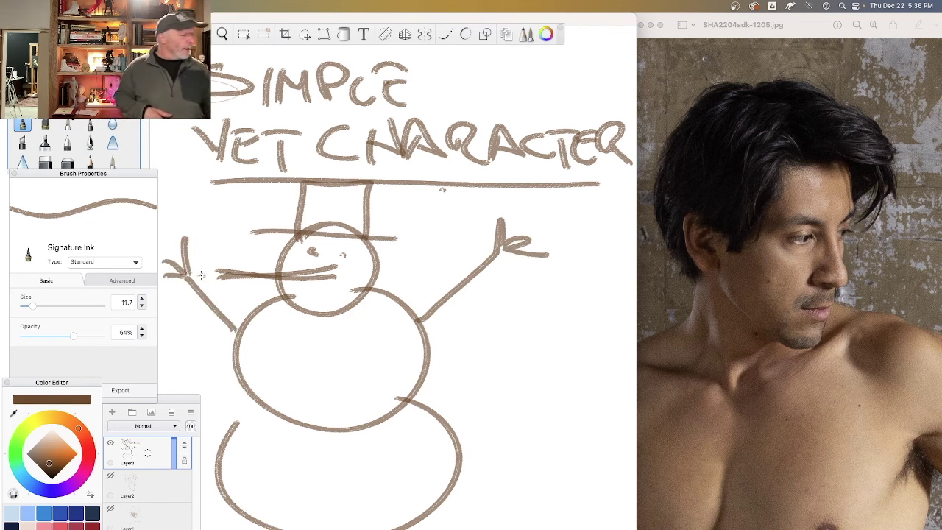
pyautogui.moveTo(357, 261)
pyautogui.mouseDown()
pyautogui.moveTo(467, 240)
pyautogui.moveTo(588, 238)
pyautogui.mouseUp()
pyautogui.moveTo(562, 223)
pyautogui.mouseDown()
pyautogui.moveTo(597, 234)
pyautogui.moveTo(578, 271)
pyautogui.mouseUp()
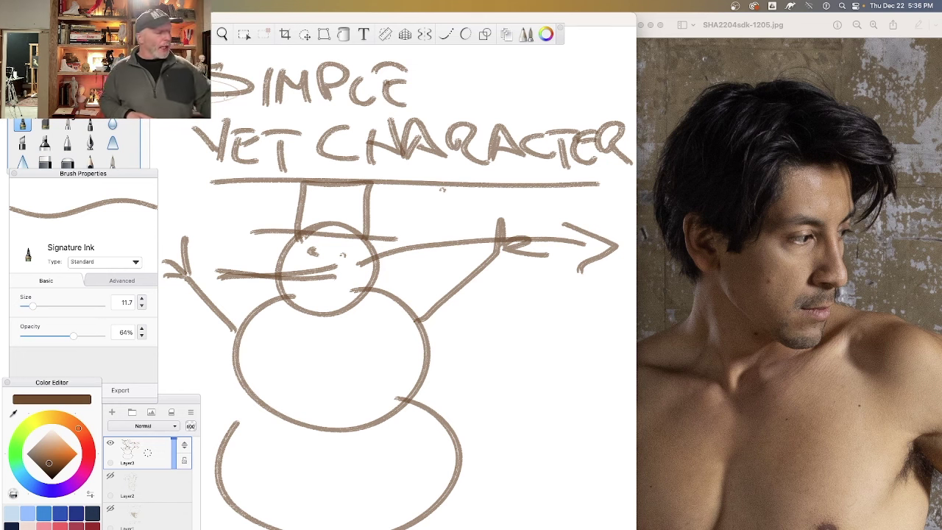
# - Write and underline 2-D and 3-D labels, circle 3-D, connect the arrow, underline the heading
pyautogui.moveTo(462, 337)
pyautogui.mouseDown()
pyautogui.moveTo(468, 353)
pyautogui.moveTo(516, 346)
pyautogui.moveTo(537, 305)
pyautogui.moveTo(571, 294)
pyautogui.moveTo(555, 324)
pyautogui.mouseUp()
pyautogui.moveTo(600, 329)
pyautogui.mouseDown()
pyautogui.moveTo(471, 395)
pyautogui.moveTo(552, 427)
pyautogui.moveTo(516, 443)
pyautogui.mouseUp()
pyautogui.moveTo(548, 404)
pyautogui.mouseDown()
pyautogui.moveTo(597, 376)
pyautogui.moveTo(581, 404)
pyautogui.mouseUp()
pyautogui.moveTo(614, 406); pyautogui.dragTo(519, 453)
pyautogui.moveTo(601, 344)
pyautogui.mouseDown()
pyautogui.moveTo(552, 349)
pyautogui.moveTo(634, 409)
pyautogui.moveTo(568, 346)
pyautogui.mouseUp()
pyautogui.moveTo(557, 269)
pyautogui.mouseDown()
pyautogui.moveTo(471, 393)
pyautogui.moveTo(504, 259)
pyautogui.mouseUp()
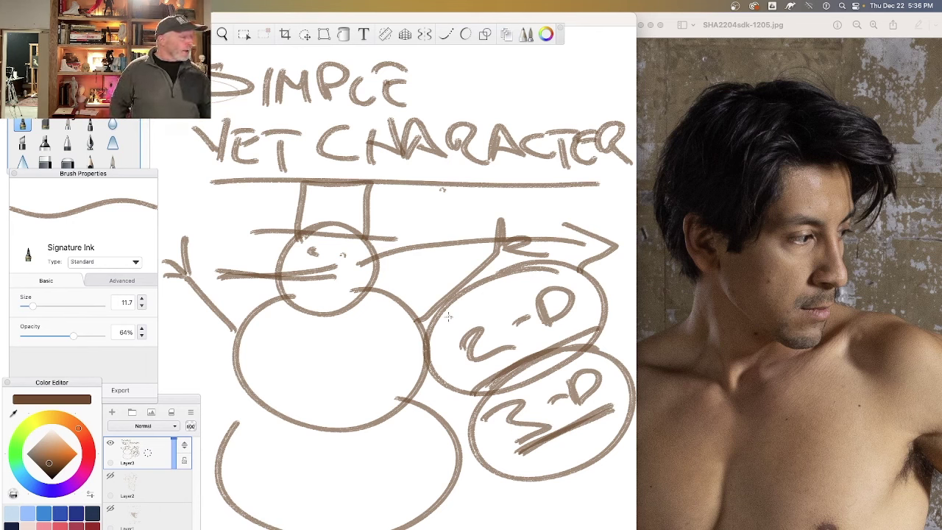
pyautogui.moveTo(421, 106); pyautogui.dragTo(214, 112)
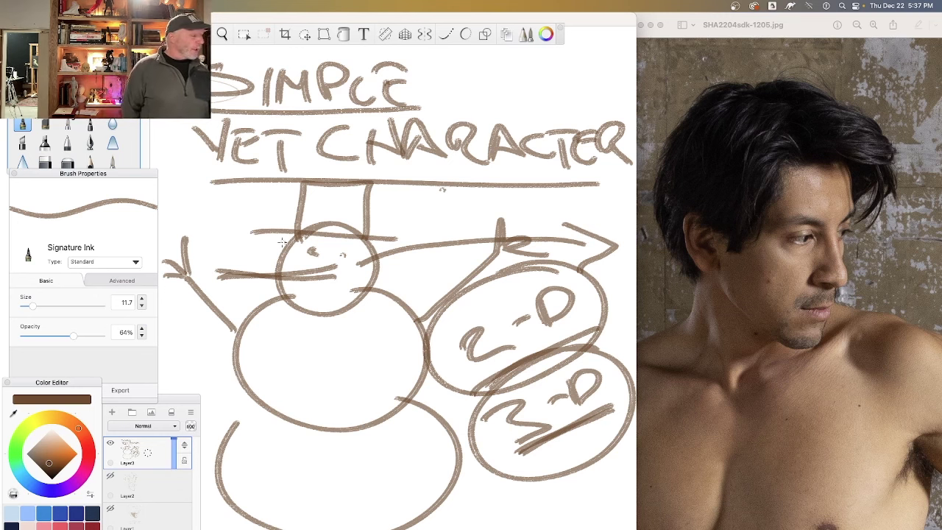
# - Hide the snowman layer, add a new layer, set size 5.9 and sketch a loose circle
pyautogui.click(110, 443)
pyautogui.click(112, 412)
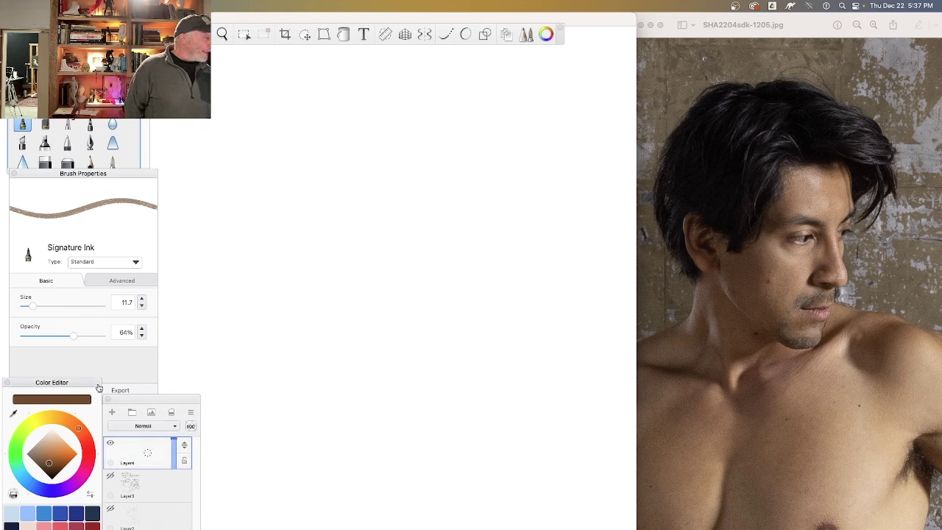
pyautogui.moveTo(32, 306); pyautogui.dragTo(27, 305)
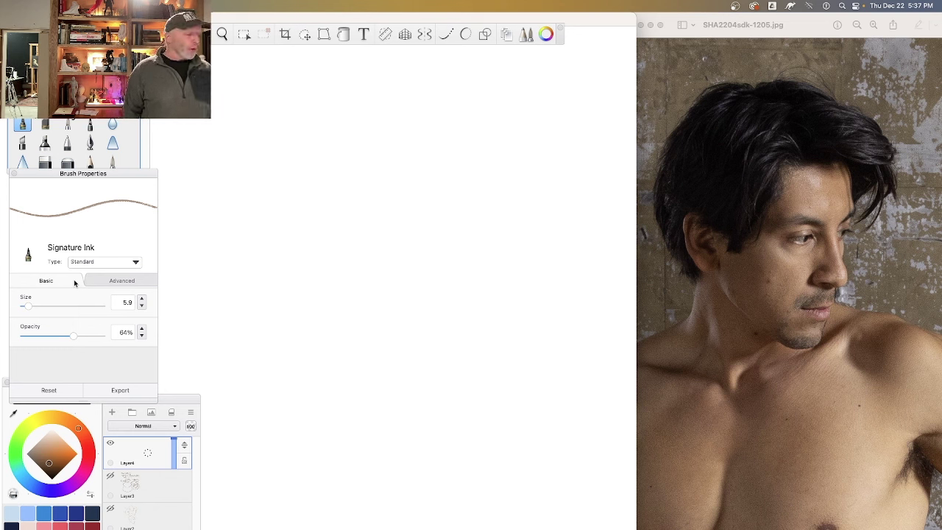
pyautogui.moveTo(392, 137)
pyautogui.mouseDown()
pyautogui.moveTo(482, 256)
pyautogui.moveTo(461, 316)
pyautogui.moveTo(309, 190)
pyautogui.mouseUp()
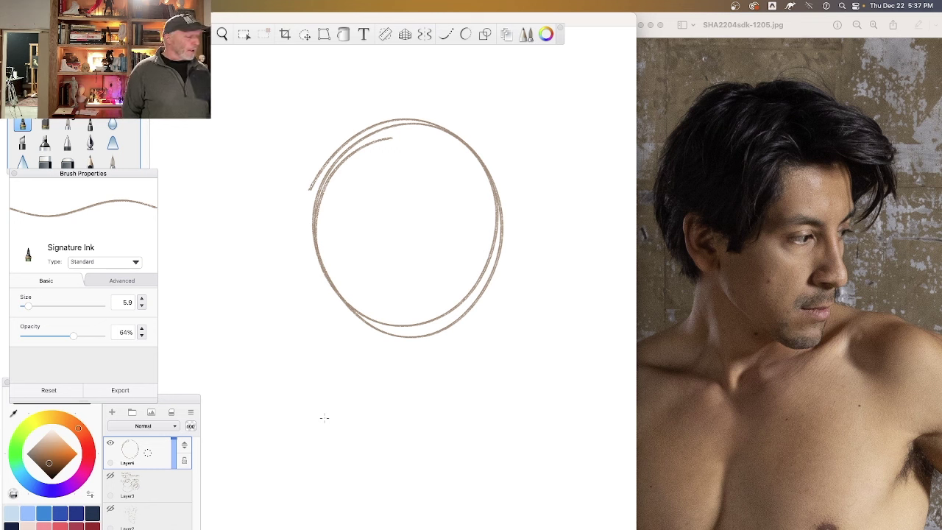
# - Outline a wedge shape below-right of the circle
pyautogui.moveTo(564, 417); pyautogui.dragTo(545, 507)
pyautogui.moveTo(564, 361)
pyautogui.mouseDown()
pyautogui.moveTo(546, 493)
pyautogui.moveTo(450, 343)
pyautogui.moveTo(414, 350)
pyautogui.mouseUp()
pyautogui.moveTo(545, 358)
pyautogui.mouseDown()
pyautogui.moveTo(431, 350)
pyautogui.moveTo(423, 361)
pyautogui.mouseUp()
pyautogui.moveTo(446, 332)
pyautogui.mouseDown()
pyautogui.moveTo(469, 448)
pyautogui.moveTo(534, 496)
pyautogui.mouseUp()
pyautogui.moveTo(449, 357); pyautogui.dragTo(445, 394)
pyautogui.moveTo(449, 406); pyautogui.dragTo(548, 506)
pyautogui.moveTo(434, 349); pyautogui.dragTo(535, 499)
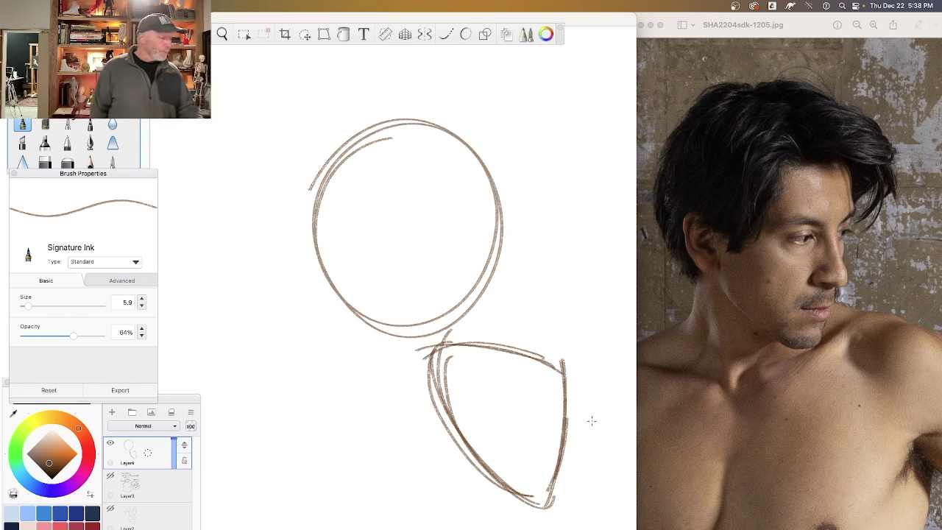
# - Add a small arrow, darken the wedge's right edge, tip and top, and add a crossbar
pyautogui.moveTo(587, 424); pyautogui.dragTo(618, 430)
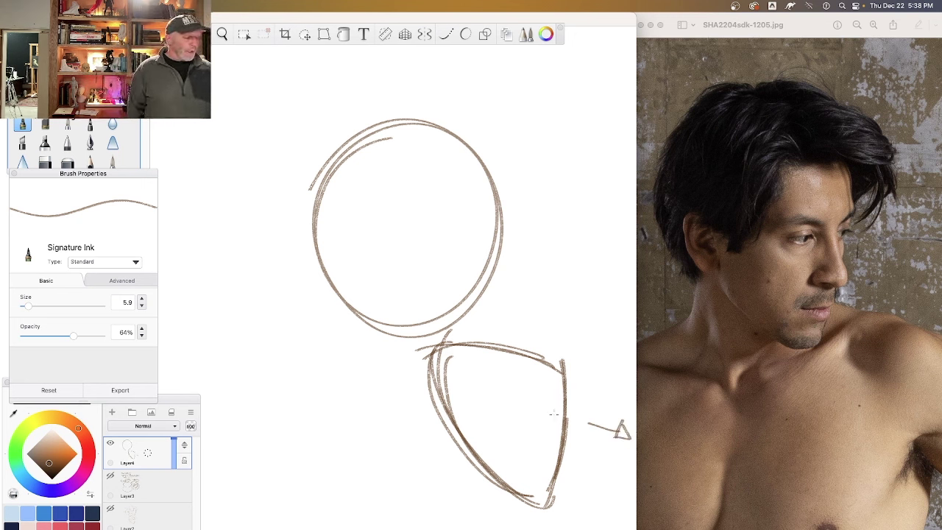
pyautogui.moveTo(547, 372); pyautogui.dragTo(551, 506)
pyautogui.moveTo(550, 370); pyautogui.dragTo(551, 507)
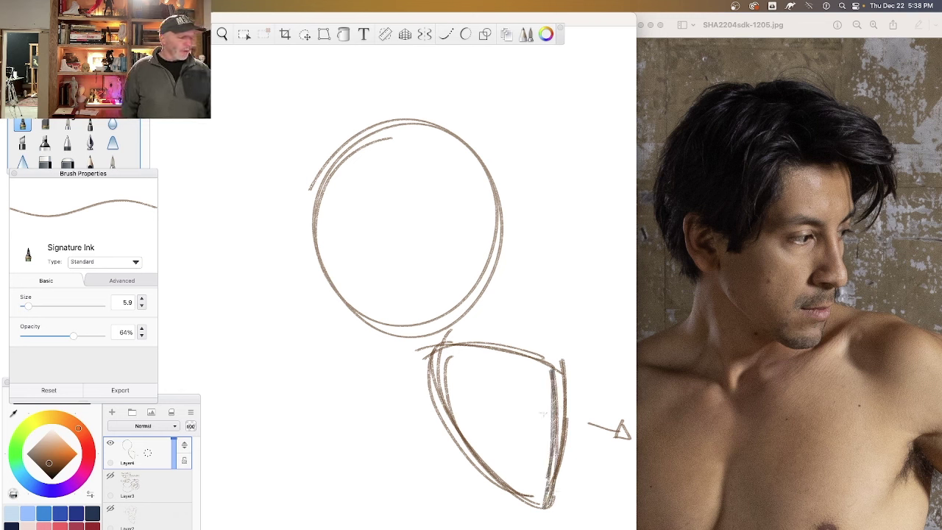
pyautogui.moveTo(569, 412); pyautogui.dragTo(517, 415)
pyautogui.moveTo(566, 368)
pyautogui.mouseDown()
pyautogui.moveTo(508, 377)
pyautogui.moveTo(450, 346)
pyautogui.moveTo(510, 340)
pyautogui.mouseUp()
pyautogui.moveTo(443, 346)
pyautogui.mouseDown()
pyautogui.moveTo(552, 362)
pyautogui.moveTo(449, 427)
pyautogui.moveTo(475, 434)
pyautogui.mouseUp()
pyautogui.moveTo(523, 498)
pyautogui.mouseDown()
pyautogui.moveTo(553, 487)
pyautogui.moveTo(538, 486)
pyautogui.mouseUp()
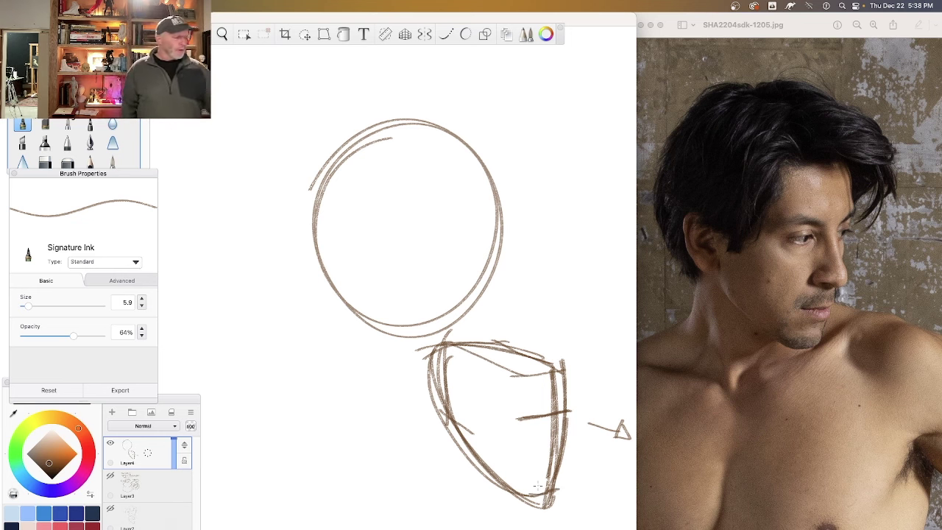
# - Re-stroke the wedge's edge, crossbar and tip, then sketch two lighter wedges beside the circle
pyautogui.moveTo(548, 366); pyautogui.dragTo(554, 507)
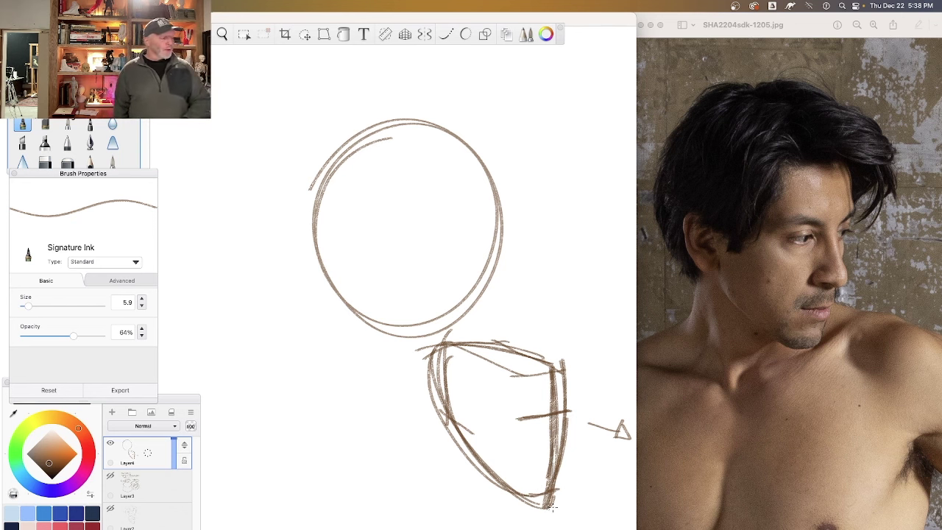
pyautogui.moveTo(569, 410); pyautogui.dragTo(524, 416)
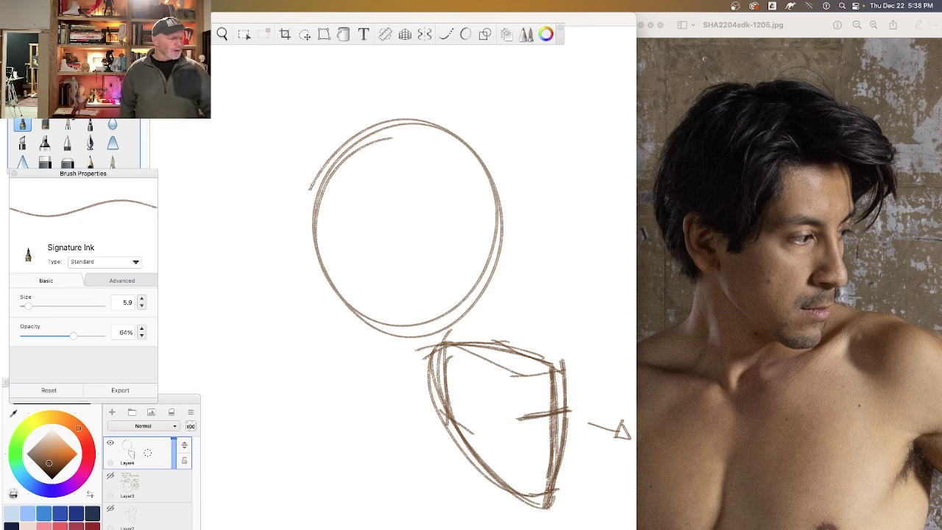
pyautogui.moveTo(532, 493)
pyautogui.mouseDown()
pyautogui.moveTo(558, 486)
pyautogui.moveTo(533, 493)
pyautogui.mouseUp()
pyautogui.moveTo(572, 411); pyautogui.dragTo(519, 418)
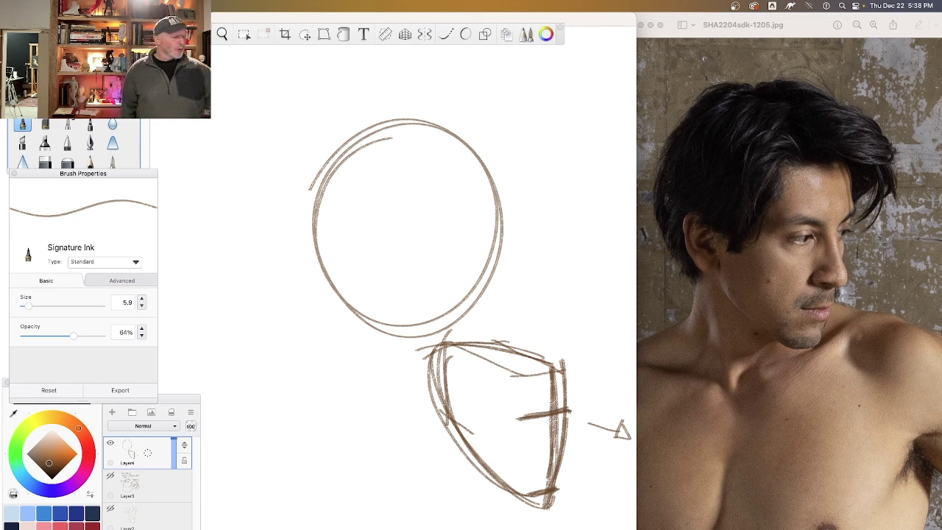
pyautogui.moveTo(592, 209)
pyautogui.mouseDown()
pyautogui.moveTo(582, 318)
pyautogui.moveTo(515, 207)
pyautogui.moveTo(569, 311)
pyautogui.mouseUp()
pyautogui.moveTo(580, 80)
pyautogui.mouseDown()
pyautogui.moveTo(544, 153)
pyautogui.moveTo(565, 109)
pyautogui.moveTo(559, 70)
pyautogui.moveTo(510, 73)
pyautogui.moveTo(523, 166)
pyautogui.mouseUp()
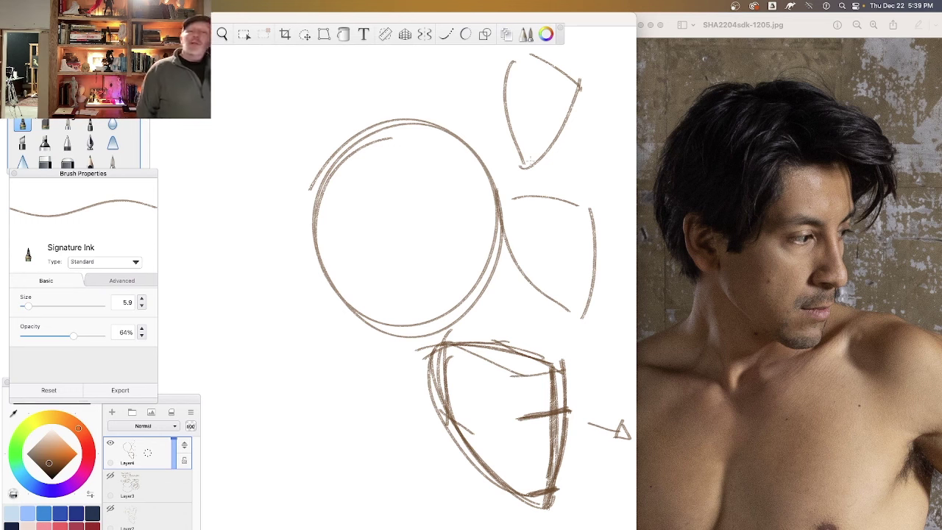
# - Draw arrows at the circle's lower left, between circle and right wedge, and toward the top wedge
pyautogui.moveTo(275, 358); pyautogui.dragTo(324, 325)
pyautogui.moveTo(301, 318); pyautogui.dragTo(321, 349)
pyautogui.moveTo(488, 309); pyautogui.dragTo(515, 292)
pyautogui.moveTo(502, 293); pyautogui.dragTo(516, 306)
pyautogui.moveTo(441, 109); pyautogui.dragTo(488, 116)
pyautogui.moveTo(487, 116); pyautogui.dragTo(468, 126)
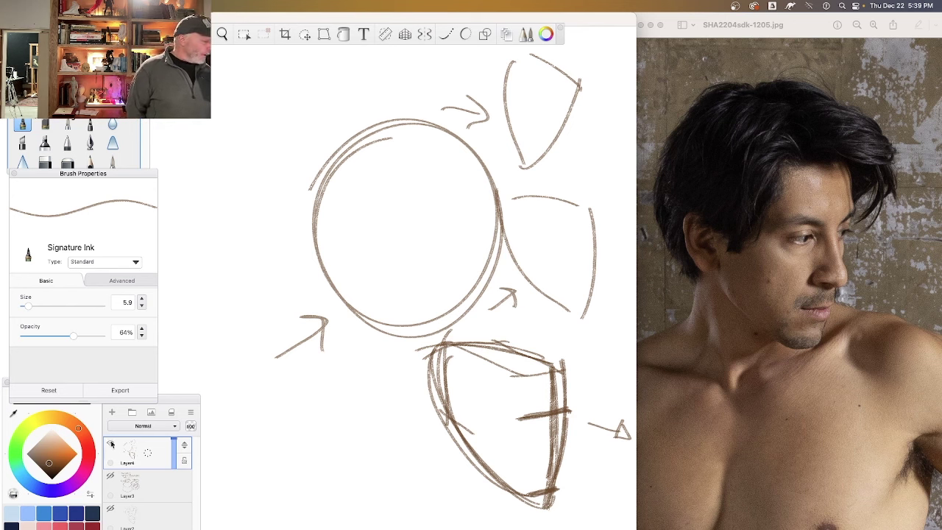
# - Hide the circle-and-wedges layer and lower the ink opacity to 49%
pyautogui.click(110, 443)
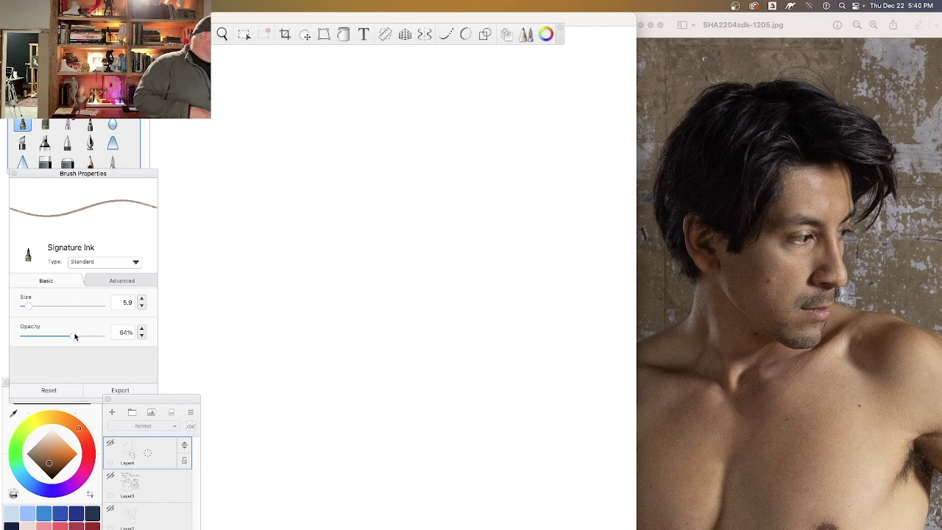
pyautogui.moveTo(74, 335); pyautogui.dragTo(61, 335)
# - Thin the brush to size 4.0, add a new layer, and letter the underlined heading LONG AXIS
pyautogui.moveTo(28, 305); pyautogui.dragTo(25, 306)
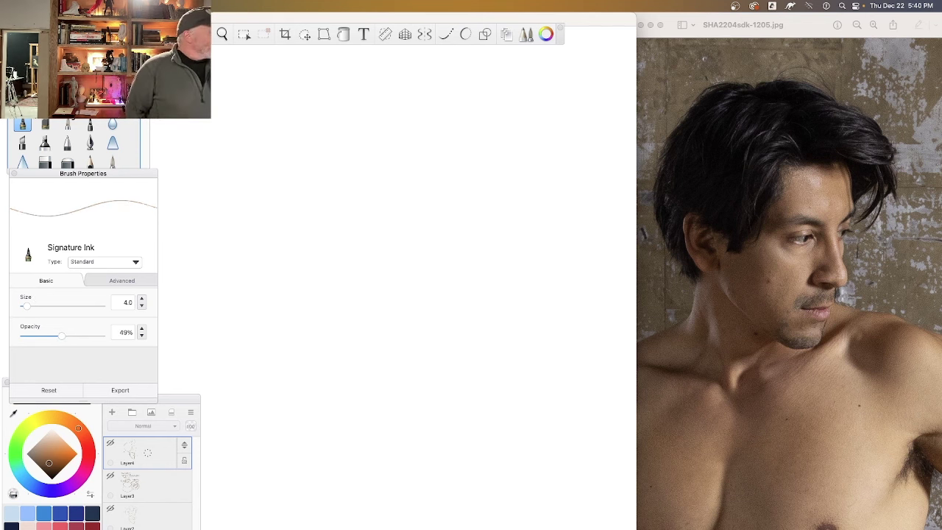
pyautogui.click(112, 412)
pyautogui.moveTo(217, 103); pyautogui.dragTo(252, 99)
pyautogui.moveTo(261, 82)
pyautogui.mouseDown()
pyautogui.moveTo(262, 114)
pyautogui.moveTo(296, 86)
pyautogui.moveTo(355, 112)
pyautogui.moveTo(390, 76)
pyautogui.moveTo(410, 120)
pyautogui.mouseUp()
pyautogui.moveTo(374, 112)
pyautogui.mouseDown()
pyautogui.moveTo(407, 103)
pyautogui.moveTo(446, 117)
pyautogui.mouseUp()
pyautogui.moveTo(436, 83)
pyautogui.mouseDown()
pyautogui.moveTo(431, 122)
pyautogui.moveTo(453, 122)
pyautogui.mouseUp()
pyautogui.moveTo(466, 100)
pyautogui.mouseDown()
pyautogui.moveTo(499, 93)
pyautogui.moveTo(472, 118)
pyautogui.mouseUp()
pyautogui.moveTo(540, 124)
pyautogui.mouseDown()
pyautogui.moveTo(169, 129)
pyautogui.moveTo(230, 167)
pyautogui.moveTo(255, 164)
pyautogui.moveTo(259, 149)
pyautogui.mouseUp()
# - Write (LENGTH) in parentheses beneath the heading and underline it
pyautogui.moveTo(269, 163)
pyautogui.mouseDown()
pyautogui.moveTo(269, 140)
pyautogui.moveTo(299, 144)
pyautogui.mouseUp()
pyautogui.moveTo(319, 146)
pyautogui.mouseDown()
pyautogui.moveTo(313, 168)
pyautogui.moveTo(334, 158)
pyautogui.mouseUp()
pyautogui.moveTo(343, 144)
pyautogui.mouseDown()
pyautogui.moveTo(343, 169)
pyautogui.moveTo(360, 139)
pyautogui.mouseUp()
pyautogui.moveTo(365, 146)
pyautogui.mouseDown()
pyautogui.moveTo(366, 173)
pyautogui.moveTo(385, 156)
pyautogui.mouseUp()
pyautogui.moveTo(390, 130)
pyautogui.mouseDown()
pyautogui.moveTo(400, 163)
pyautogui.moveTo(367, 184)
pyautogui.mouseUp()
pyautogui.moveTo(181, 141)
pyautogui.mouseDown()
pyautogui.moveTo(178, 166)
pyautogui.moveTo(190, 184)
pyautogui.mouseUp()
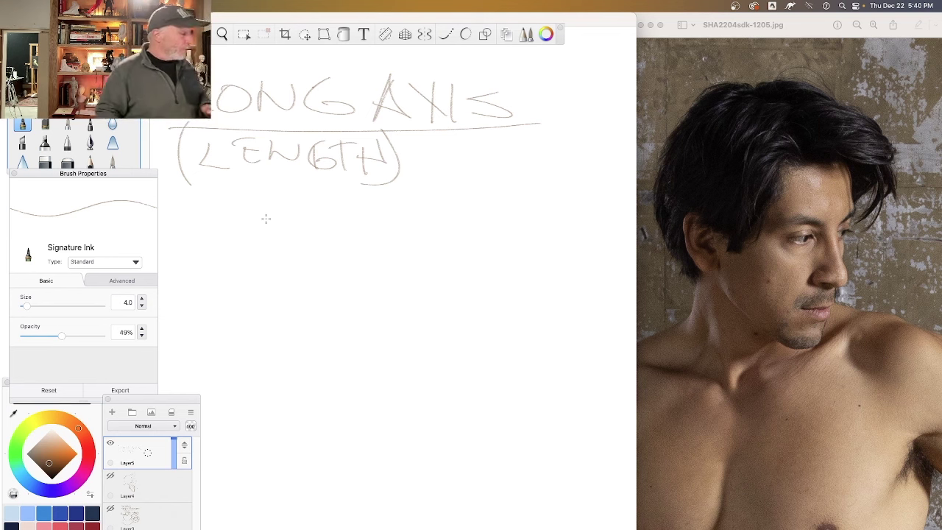
pyautogui.moveTo(364, 180)
pyautogui.mouseDown()
pyautogui.moveTo(181, 176)
pyautogui.moveTo(203, 174)
pyautogui.mouseUp()
pyautogui.moveTo(349, 176); pyautogui.dragTo(178, 175)
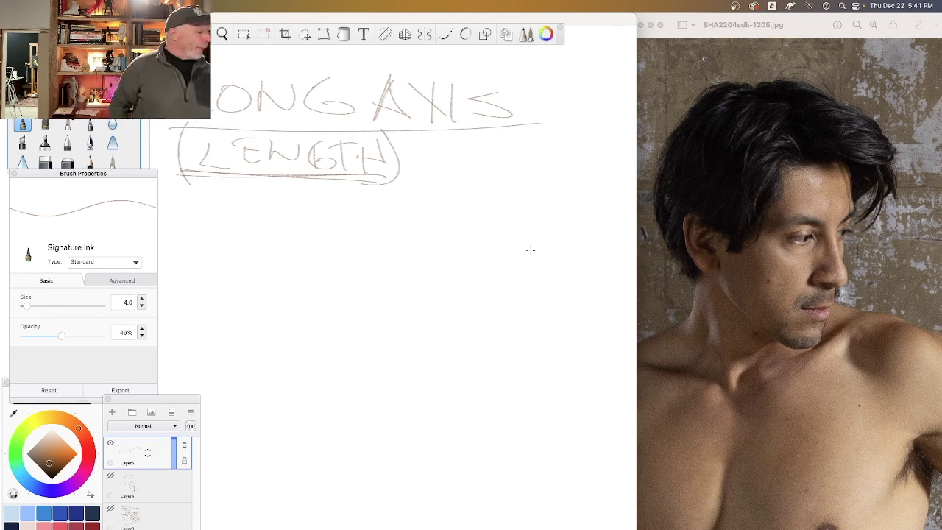
# - Write DYNAMIC beside (LENGTH) and underline it
pyautogui.moveTo(425, 147)
pyautogui.mouseDown()
pyautogui.moveTo(425, 185)
pyautogui.moveTo(434, 184)
pyautogui.mouseUp()
pyautogui.moveTo(460, 151)
pyautogui.mouseDown()
pyautogui.moveTo(483, 153)
pyautogui.moveTo(482, 190)
pyautogui.mouseUp()
pyautogui.moveTo(499, 155)
pyautogui.mouseDown()
pyautogui.moveTo(497, 175)
pyautogui.moveTo(525, 155)
pyautogui.moveTo(533, 188)
pyautogui.mouseUp()
pyautogui.moveTo(547, 158); pyautogui.dragTo(557, 184)
pyautogui.moveTo(538, 175)
pyautogui.mouseDown()
pyautogui.moveTo(554, 159)
pyautogui.moveTo(587, 182)
pyautogui.mouseUp()
pyautogui.moveTo(607, 162)
pyautogui.mouseDown()
pyautogui.moveTo(593, 173)
pyautogui.moveTo(611, 179)
pyautogui.mouseUp()
pyautogui.moveTo(631, 198)
pyautogui.mouseDown()
pyautogui.moveTo(301, 193)
pyautogui.moveTo(233, 191)
pyautogui.mouseUp()
# - Write CURVE below and draw a long looping curve underneath
pyautogui.moveTo(221, 218)
pyautogui.mouseDown()
pyautogui.moveTo(198, 223)
pyautogui.moveTo(217, 239)
pyautogui.mouseUp()
pyautogui.moveTo(255, 222)
pyautogui.mouseDown()
pyautogui.moveTo(251, 234)
pyautogui.moveTo(272, 218)
pyautogui.mouseUp()
pyautogui.moveTo(281, 215); pyautogui.dragTo(299, 237)
pyautogui.moveTo(304, 215)
pyautogui.mouseDown()
pyautogui.moveTo(325, 215)
pyautogui.moveTo(353, 242)
pyautogui.moveTo(347, 224)
pyautogui.mouseUp()
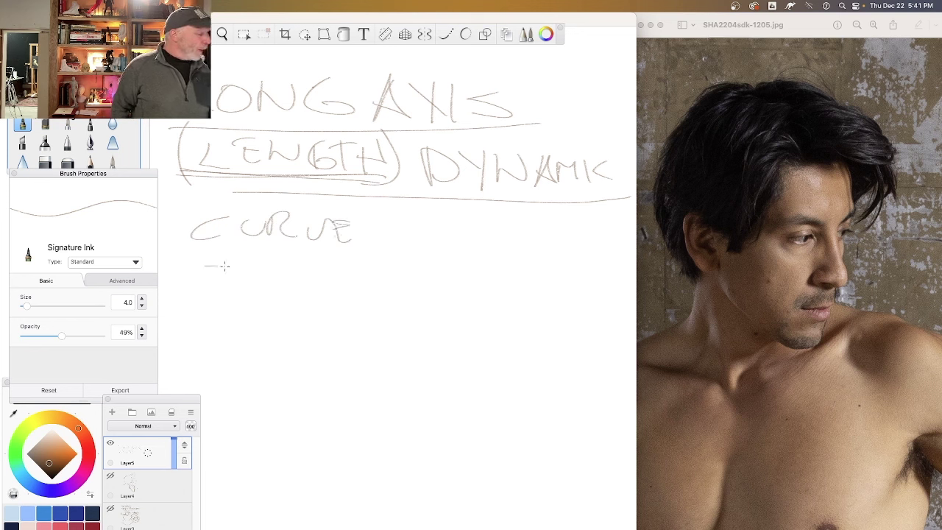
pyautogui.moveTo(240, 269)
pyautogui.mouseDown()
pyautogui.moveTo(411, 399)
pyautogui.moveTo(587, 432)
pyautogui.moveTo(456, 274)
pyautogui.moveTo(433, 419)
pyautogui.moveTo(242, 445)
pyautogui.moveTo(308, 529)
pyautogui.moveTo(489, 388)
pyautogui.moveTo(298, 321)
pyautogui.moveTo(446, 239)
pyautogui.moveTo(499, 417)
pyautogui.moveTo(266, 357)
pyautogui.moveTo(265, 471)
pyautogui.moveTo(471, 468)
pyautogui.moveTo(290, 345)
pyautogui.moveTo(321, 285)
pyautogui.mouseUp()
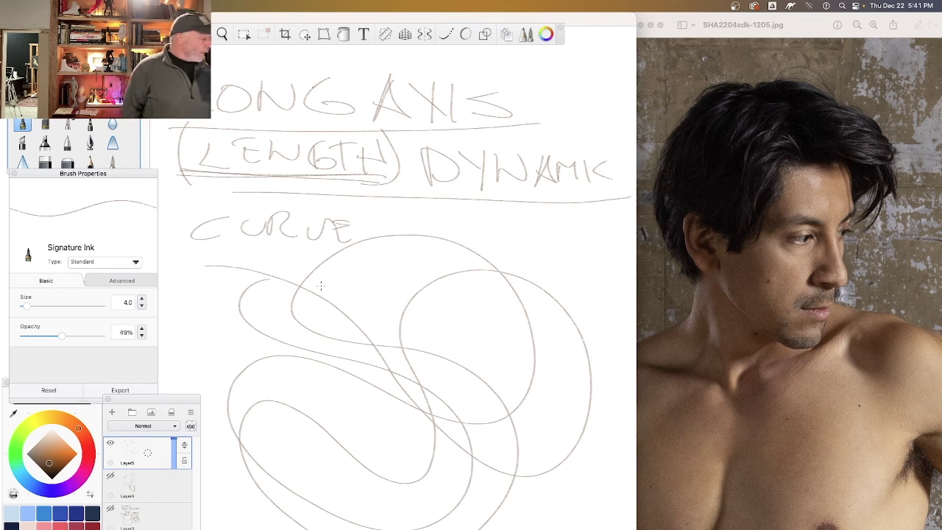
# - Sketch diagonal, vertical and horizontal construction lines on a blank view, then hide that layer
pyautogui.press('Delete')
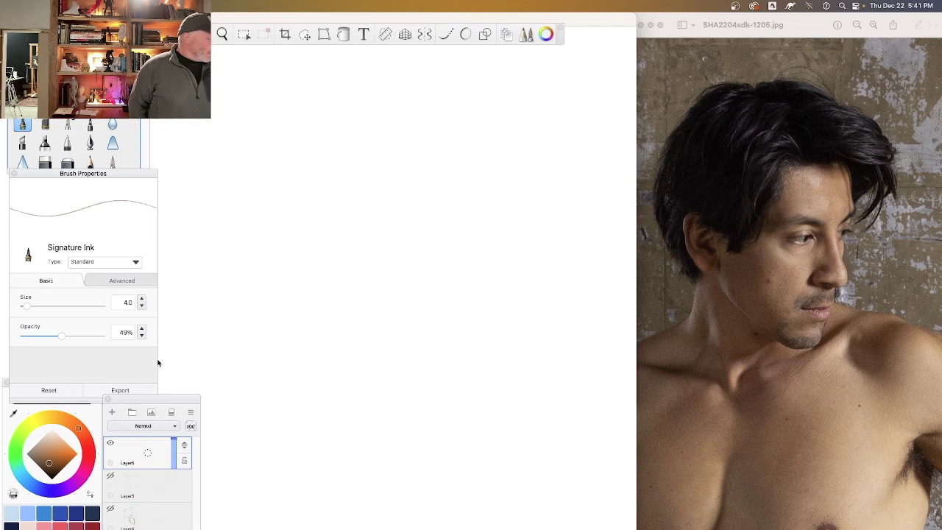
pyautogui.moveTo(240, 110)
pyautogui.mouseDown()
pyautogui.moveTo(406, 233)
pyautogui.moveTo(437, 283)
pyautogui.mouseUp()
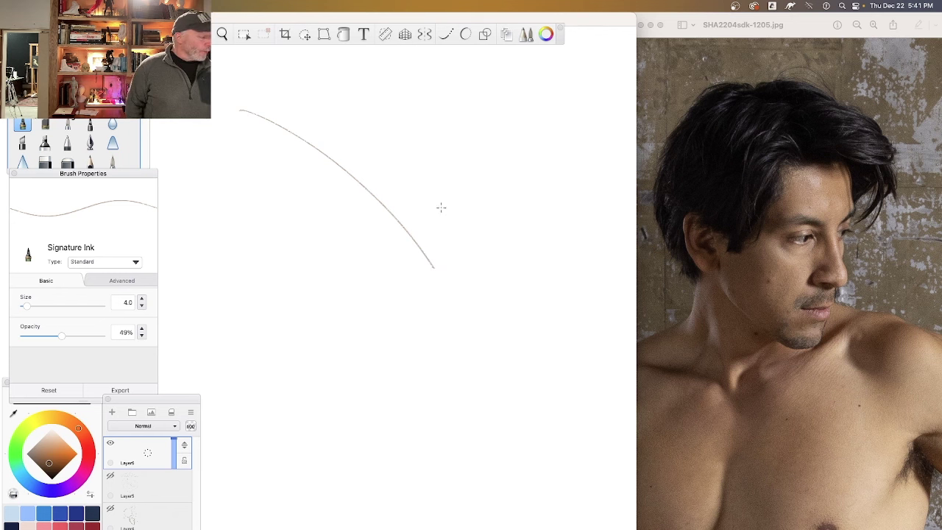
pyautogui.moveTo(441, 209); pyautogui.dragTo(374, 462)
pyautogui.moveTo(440, 457); pyautogui.dragTo(237, 463)
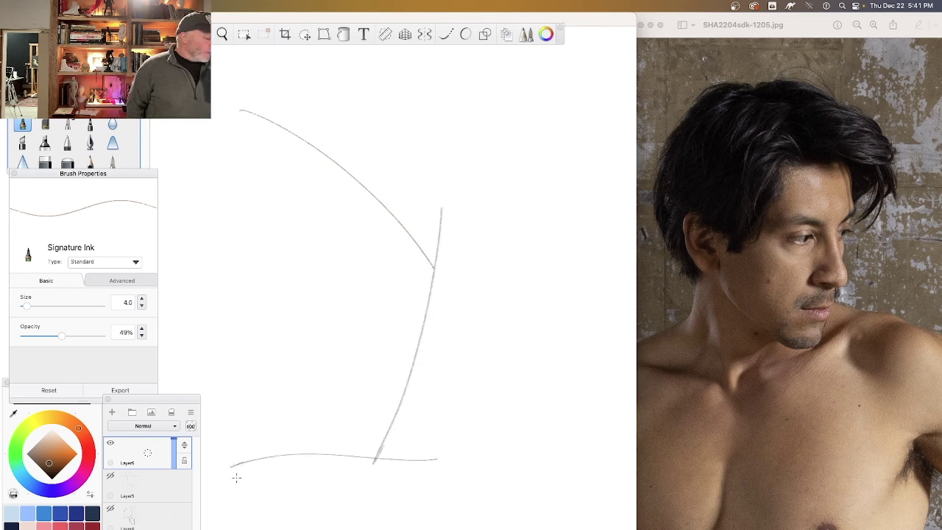
pyautogui.moveTo(239, 428); pyautogui.dragTo(237, 529)
pyautogui.moveTo(373, 458); pyautogui.dragTo(378, 462)
pyautogui.moveTo(292, 455)
pyautogui.mouseDown()
pyautogui.moveTo(239, 463)
pyautogui.moveTo(237, 528)
pyautogui.moveTo(310, 499)
pyautogui.mouseUp()
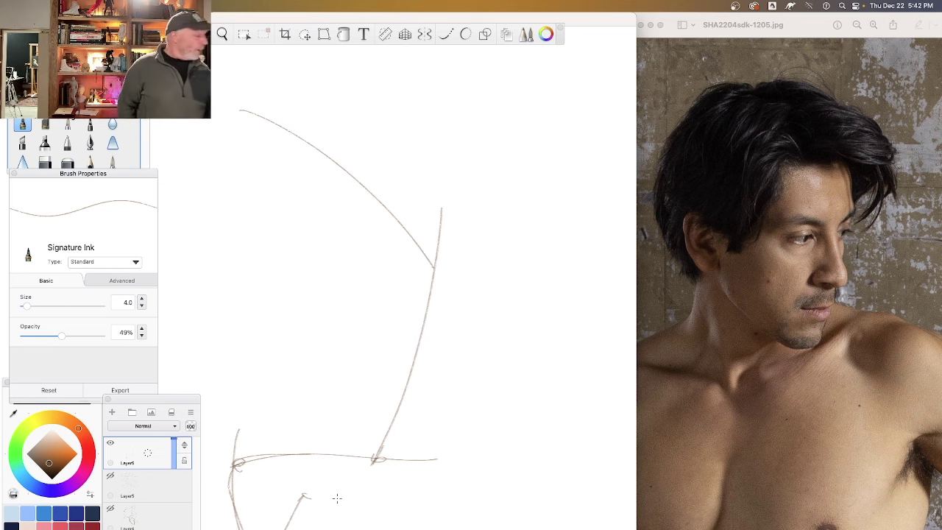
pyautogui.click(110, 442)
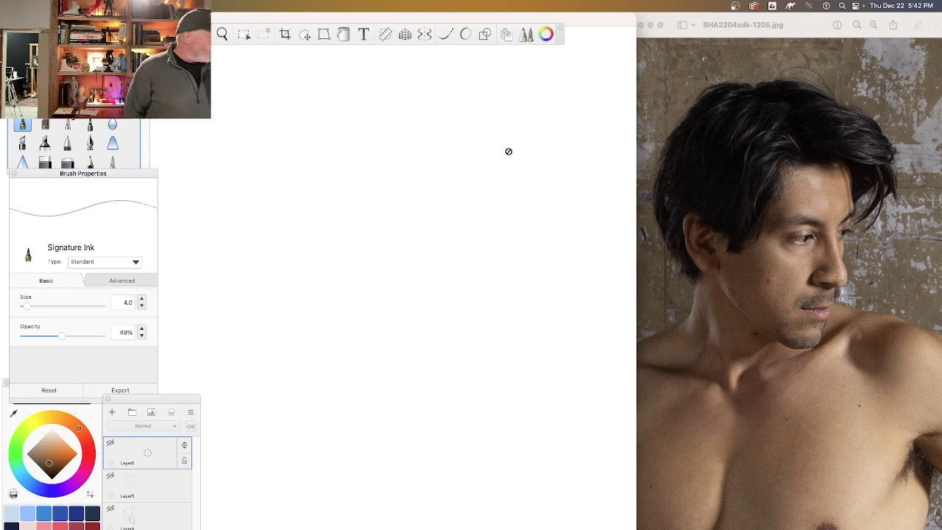
# - On a new layer, sketch a rounded wedge outline with a curving left side and straight right edge
pyautogui.click(112, 412)
pyautogui.moveTo(561, 140); pyautogui.dragTo(564, 213)
pyautogui.moveTo(557, 115)
pyautogui.mouseDown()
pyautogui.moveTo(564, 243)
pyautogui.moveTo(535, 344)
pyautogui.mouseUp()
pyautogui.moveTo(536, 105)
pyautogui.mouseDown()
pyautogui.moveTo(404, 88)
pyautogui.moveTo(366, 102)
pyautogui.moveTo(484, 305)
pyautogui.mouseUp()
pyautogui.moveTo(366, 104); pyautogui.dragTo(525, 335)
pyautogui.moveTo(371, 148); pyautogui.dragTo(552, 329)
pyautogui.moveTo(362, 112)
pyautogui.mouseDown()
pyautogui.moveTo(456, 285)
pyautogui.moveTo(539, 335)
pyautogui.mouseUp()
pyautogui.moveTo(534, 107); pyautogui.dragTo(543, 330)
pyautogui.moveTo(533, 106); pyautogui.dragTo(539, 345)
pyautogui.moveTo(540, 149); pyautogui.dragTo(531, 360)
pyautogui.moveTo(529, 99); pyautogui.dragTo(543, 340)
# - Reinforce the wedge's top and left curve, then draw a neck line trailing down-left from its point
pyautogui.moveTo(575, 133); pyautogui.dragTo(384, 85)
pyautogui.moveTo(562, 118)
pyautogui.mouseDown()
pyautogui.moveTo(526, 103)
pyautogui.moveTo(356, 110)
pyautogui.mouseUp()
pyautogui.moveTo(372, 71)
pyautogui.mouseDown()
pyautogui.moveTo(512, 329)
pyautogui.moveTo(528, 337)
pyautogui.moveTo(552, 321)
pyautogui.mouseUp()
pyautogui.moveTo(362, 98); pyautogui.dragTo(376, 90)
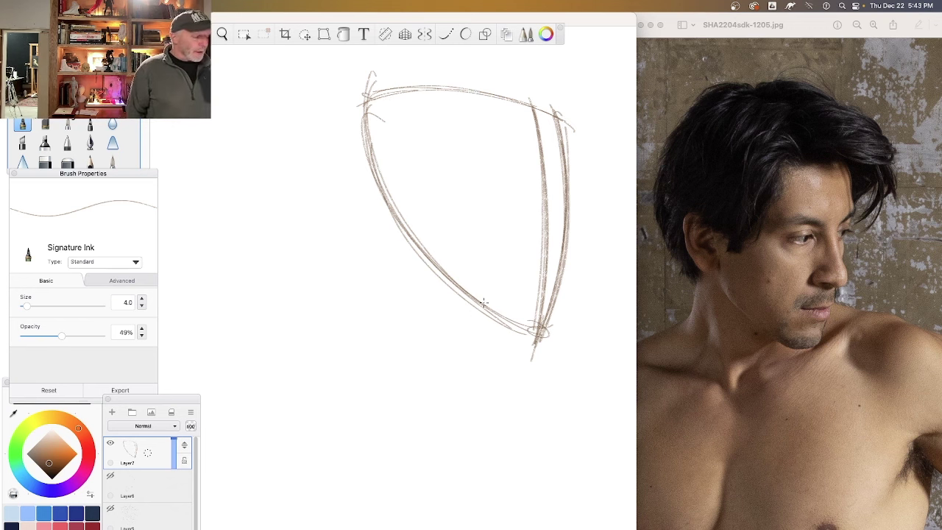
pyautogui.moveTo(545, 297)
pyautogui.mouseDown()
pyautogui.moveTo(542, 320)
pyautogui.moveTo(465, 374)
pyautogui.mouseUp()
pyautogui.moveTo(525, 324)
pyautogui.mouseDown()
pyautogui.moveTo(499, 328)
pyautogui.moveTo(445, 395)
pyautogui.mouseUp()
pyautogui.moveTo(444, 394)
pyautogui.mouseDown()
pyautogui.moveTo(421, 498)
pyautogui.moveTo(434, 522)
pyautogui.moveTo(401, 527)
pyautogui.mouseUp()
pyautogui.moveTo(535, 194); pyautogui.dragTo(541, 327)
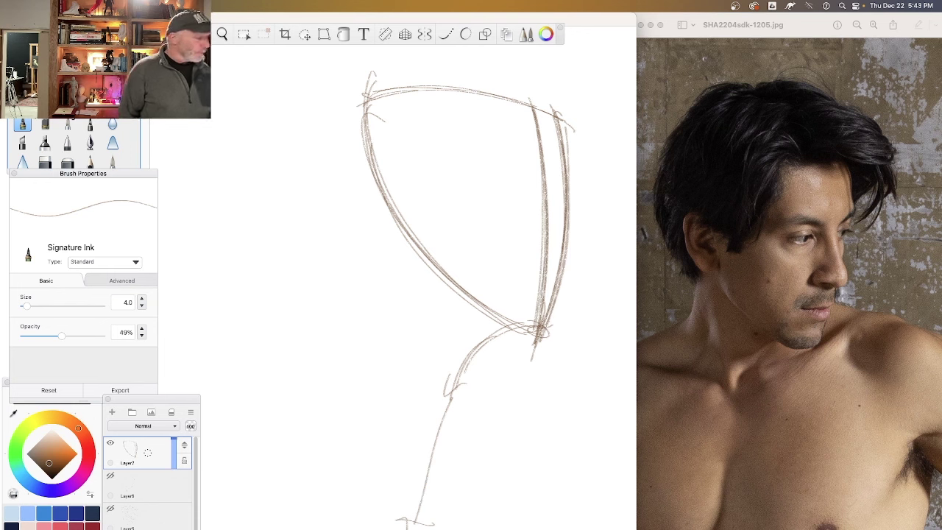
# - Hide the wedge sketch, add a fresh layer, and sketch a head oval
pyautogui.click(109, 442)
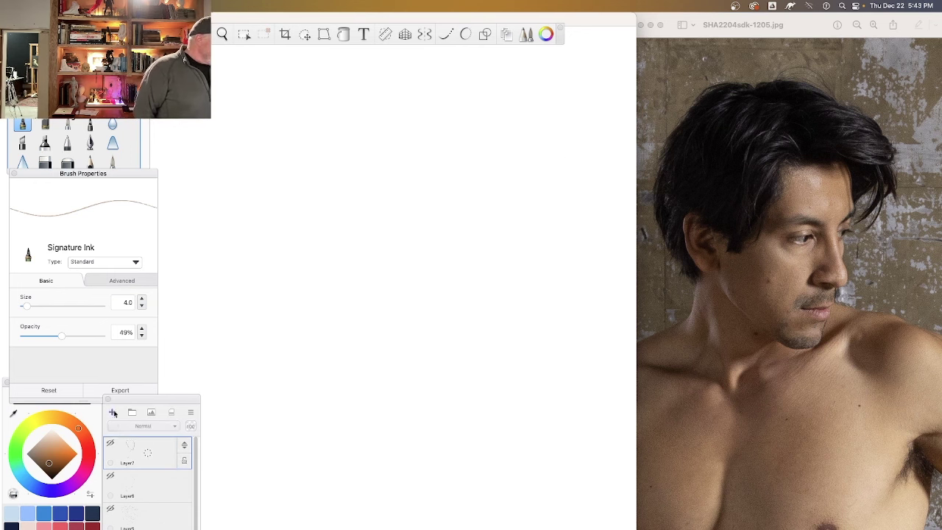
pyautogui.click(113, 413)
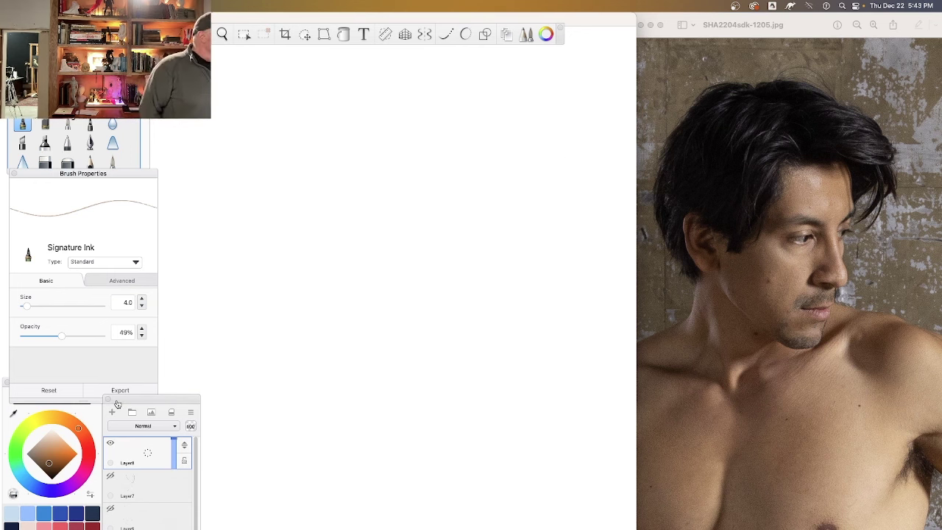
pyautogui.moveTo(240, 128); pyautogui.dragTo(259, 146)
pyautogui.moveTo(288, 73)
pyautogui.mouseDown()
pyautogui.moveTo(274, 68)
pyautogui.moveTo(229, 171)
pyautogui.mouseUp()
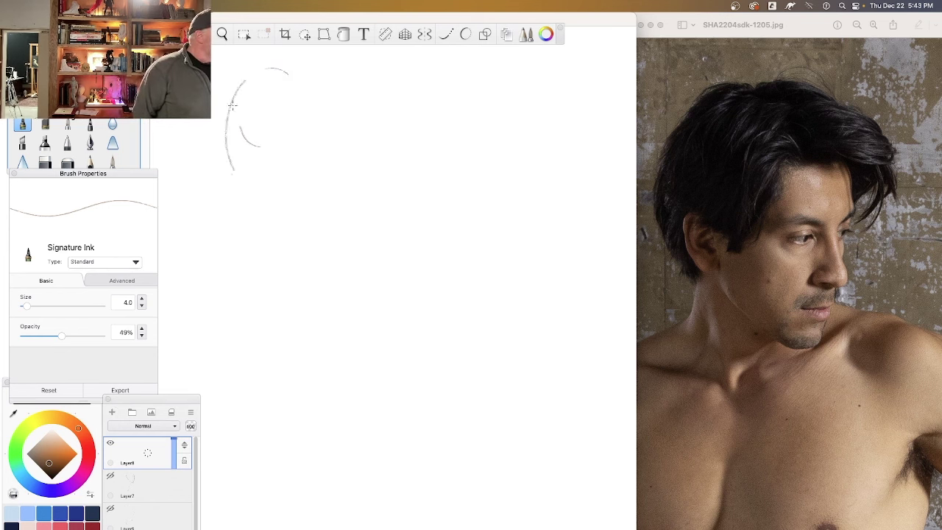
pyautogui.moveTo(225, 118)
pyautogui.mouseDown()
pyautogui.moveTo(286, 74)
pyautogui.moveTo(301, 156)
pyautogui.moveTo(246, 73)
pyautogui.moveTo(304, 149)
pyautogui.moveTo(250, 187)
pyautogui.moveTo(265, 68)
pyautogui.moveTo(301, 172)
pyautogui.mouseUp()
pyautogui.moveTo(302, 139); pyautogui.dragTo(300, 92)
pyautogui.moveTo(155, 127)
pyautogui.mouseDown()
pyautogui.moveTo(220, 136)
pyautogui.moveTo(189, 162)
pyautogui.moveTo(214, 101)
pyautogui.moveTo(212, 130)
pyautogui.mouseUp()
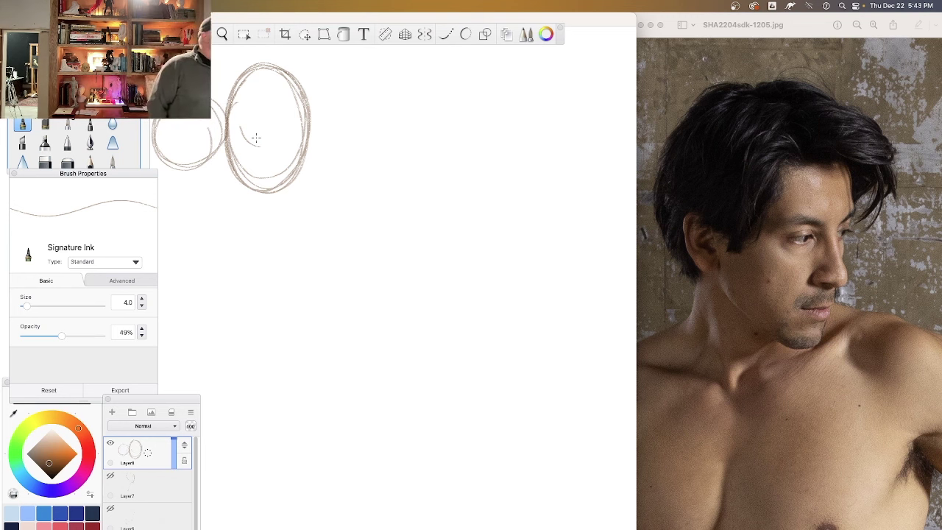
# - Letter SIMPLE MORE CHARACTER with CHARACTER underlined, then draw tall, narrow, flat and looping ovals
pyautogui.moveTo(343, 56)
pyautogui.mouseDown()
pyautogui.moveTo(321, 60)
pyautogui.moveTo(325, 76)
pyautogui.moveTo(373, 62)
pyautogui.moveTo(440, 61)
pyautogui.mouseUp()
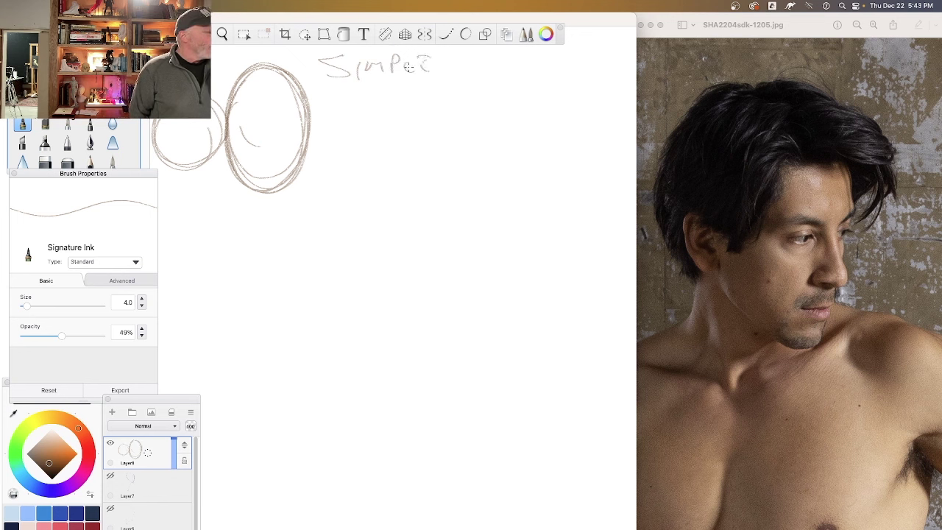
pyautogui.moveTo(455, 60)
pyautogui.mouseDown()
pyautogui.moveTo(451, 71)
pyautogui.moveTo(505, 66)
pyautogui.mouseUp()
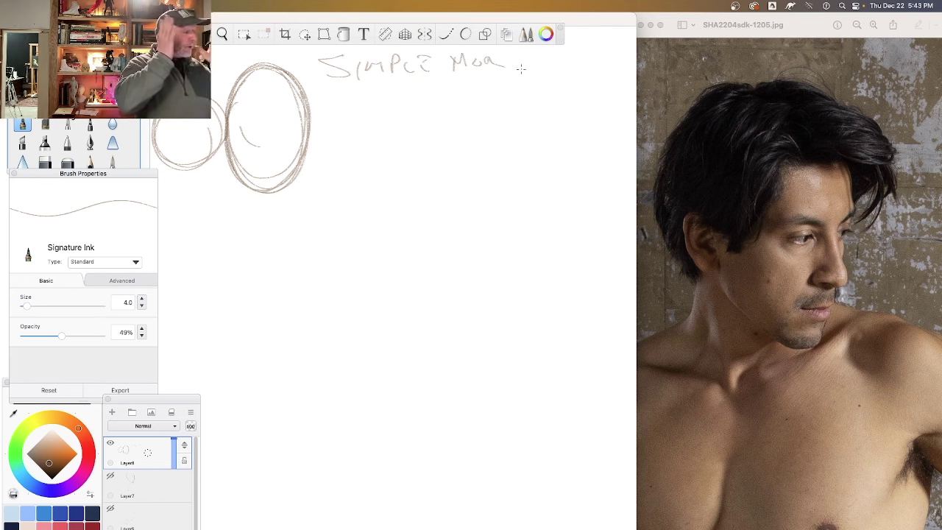
pyautogui.moveTo(504, 55)
pyautogui.mouseDown()
pyautogui.moveTo(520, 89)
pyautogui.moveTo(540, 71)
pyautogui.moveTo(543, 84)
pyautogui.moveTo(556, 73)
pyautogui.moveTo(592, 86)
pyautogui.moveTo(624, 85)
pyautogui.mouseUp()
pyautogui.moveTo(624, 88)
pyautogui.mouseDown()
pyautogui.moveTo(539, 93)
pyautogui.moveTo(464, 94)
pyautogui.mouseUp()
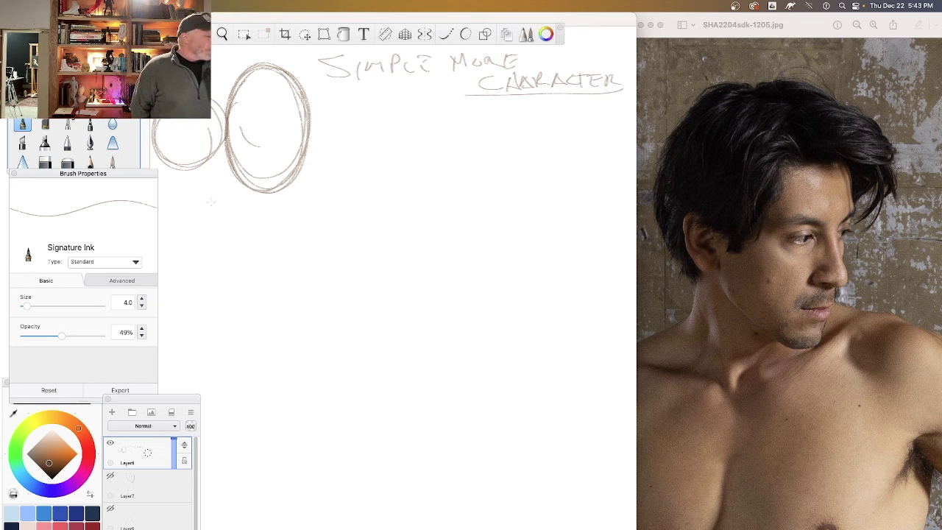
pyautogui.moveTo(203, 200)
pyautogui.mouseDown()
pyautogui.moveTo(198, 331)
pyautogui.moveTo(219, 204)
pyautogui.moveTo(188, 298)
pyautogui.moveTo(233, 212)
pyautogui.moveTo(235, 262)
pyautogui.moveTo(271, 282)
pyautogui.mouseUp()
pyautogui.moveTo(357, 238)
pyautogui.mouseDown()
pyautogui.moveTo(384, 254)
pyautogui.moveTo(341, 250)
pyautogui.mouseUp()
pyautogui.moveTo(469, 317)
pyautogui.mouseDown()
pyautogui.moveTo(437, 258)
pyautogui.moveTo(464, 183)
pyautogui.moveTo(516, 234)
pyautogui.moveTo(477, 316)
pyautogui.moveTo(486, 190)
pyautogui.mouseUp()
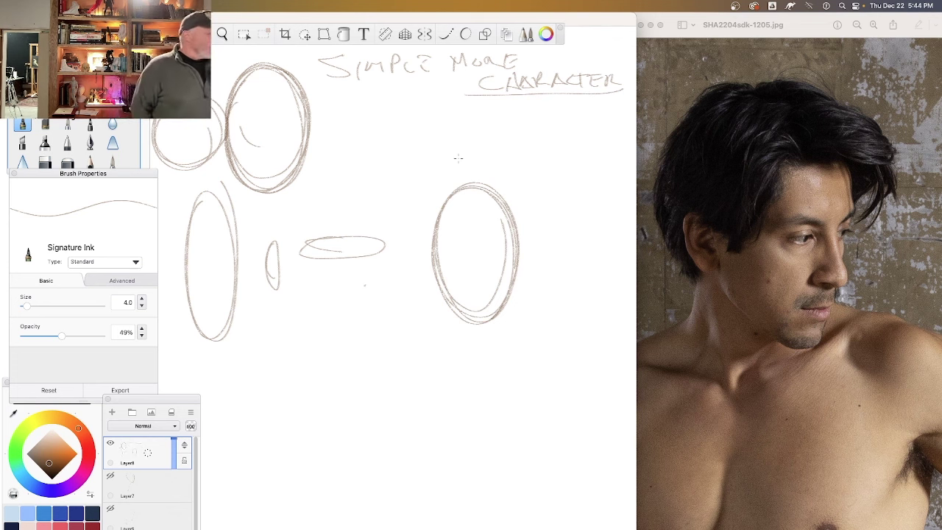
# - Write EGG as point 1 and PROPORTION as point 2 below the heading
pyautogui.moveTo(350, 107)
pyautogui.mouseDown()
pyautogui.moveTo(350, 124)
pyautogui.moveTo(359, 107)
pyautogui.mouseUp()
pyautogui.moveTo(351, 116); pyautogui.dragTo(357, 115)
pyautogui.moveTo(350, 125); pyautogui.dragTo(393, 117)
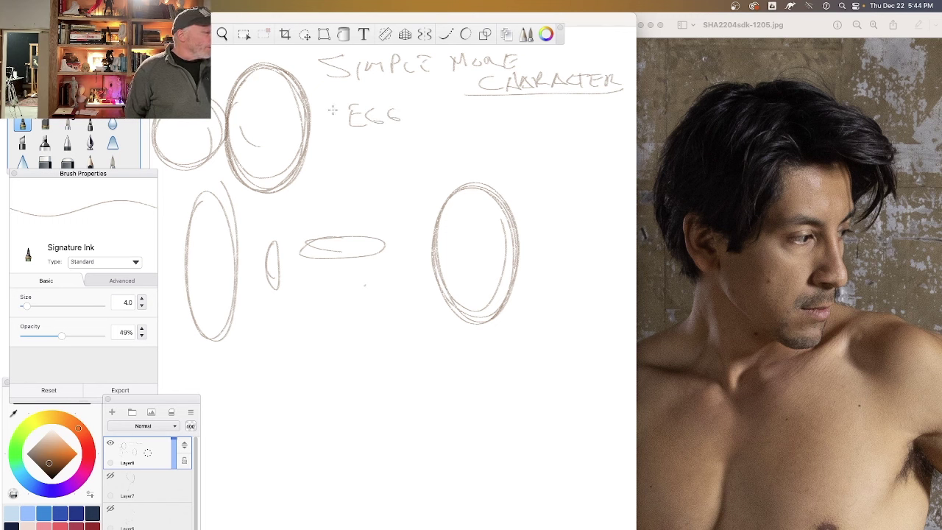
pyautogui.moveTo(332, 108); pyautogui.dragTo(332, 120)
pyautogui.moveTo(336, 106)
pyautogui.mouseDown()
pyautogui.moveTo(325, 118)
pyautogui.moveTo(337, 108)
pyautogui.mouseUp()
pyautogui.moveTo(359, 138); pyautogui.dragTo(359, 160)
pyautogui.moveTo(358, 139); pyautogui.dragTo(374, 156)
pyautogui.moveTo(373, 143)
pyautogui.mouseDown()
pyautogui.moveTo(386, 155)
pyautogui.moveTo(414, 145)
pyautogui.moveTo(424, 160)
pyautogui.moveTo(518, 141)
pyautogui.mouseUp()
pyautogui.moveTo(322, 141)
pyautogui.mouseDown()
pyautogui.moveTo(340, 154)
pyautogui.moveTo(331, 137)
pyautogui.mouseUp()
# - Add a tilted ellipse, circled point 3 POSITION, a centre line through the right oval, and 2-D after EGG
pyautogui.moveTo(331, 291)
pyautogui.mouseDown()
pyautogui.moveTo(326, 326)
pyautogui.moveTo(382, 346)
pyautogui.moveTo(324, 291)
pyautogui.moveTo(382, 348)
pyautogui.mouseUp()
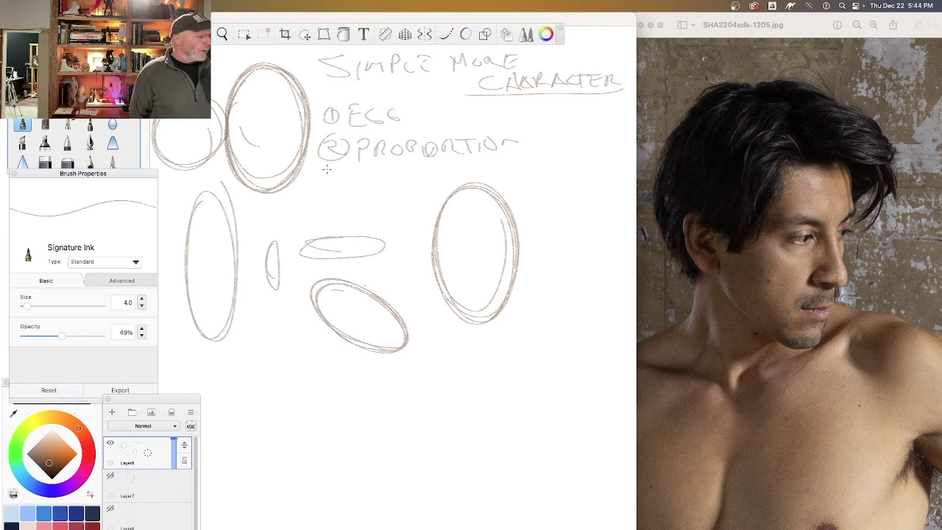
pyautogui.moveTo(327, 169)
pyautogui.mouseDown()
pyautogui.moveTo(332, 188)
pyautogui.moveTo(343, 170)
pyautogui.moveTo(434, 183)
pyautogui.mouseUp()
pyautogui.moveTo(446, 169)
pyautogui.mouseDown()
pyautogui.moveTo(444, 180)
pyautogui.moveTo(453, 171)
pyautogui.mouseUp()
pyautogui.moveTo(457, 177)
pyautogui.mouseDown()
pyautogui.moveTo(463, 164)
pyautogui.moveTo(475, 169)
pyautogui.mouseUp()
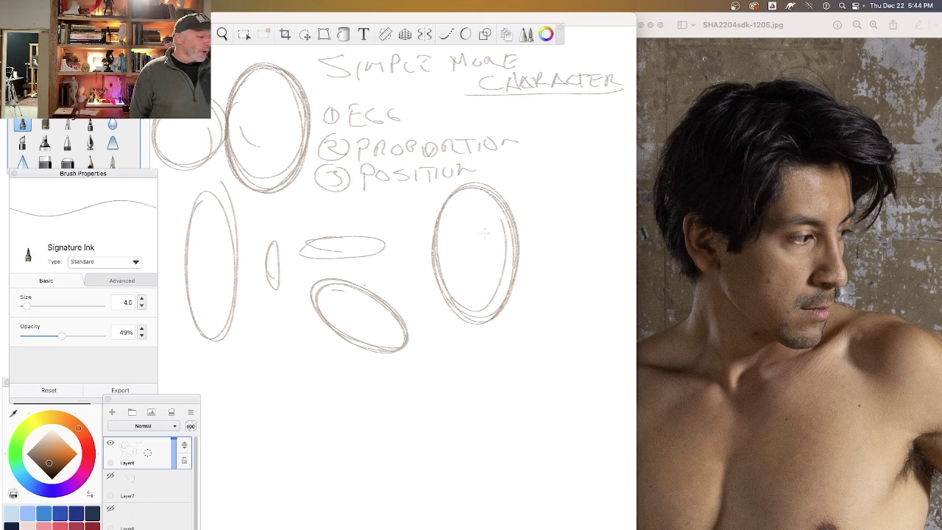
pyautogui.moveTo(477, 179); pyautogui.dragTo(487, 335)
pyautogui.moveTo(482, 239); pyautogui.dragTo(485, 354)
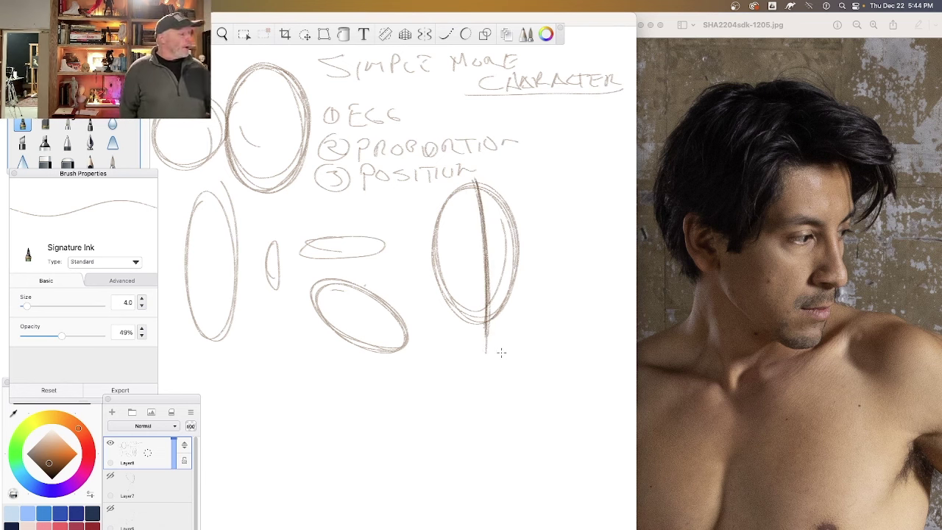
pyautogui.moveTo(416, 98)
pyautogui.mouseDown()
pyautogui.moveTo(407, 123)
pyautogui.moveTo(427, 123)
pyautogui.moveTo(416, 114)
pyautogui.moveTo(435, 110)
pyautogui.moveTo(442, 128)
pyautogui.mouseUp()
pyautogui.moveTo(442, 111)
pyautogui.mouseDown()
pyautogui.moveTo(446, 127)
pyautogui.moveTo(483, 106)
pyautogui.moveTo(514, 121)
pyautogui.moveTo(565, 122)
pyautogui.moveTo(527, 127)
pyautogui.mouseUp()
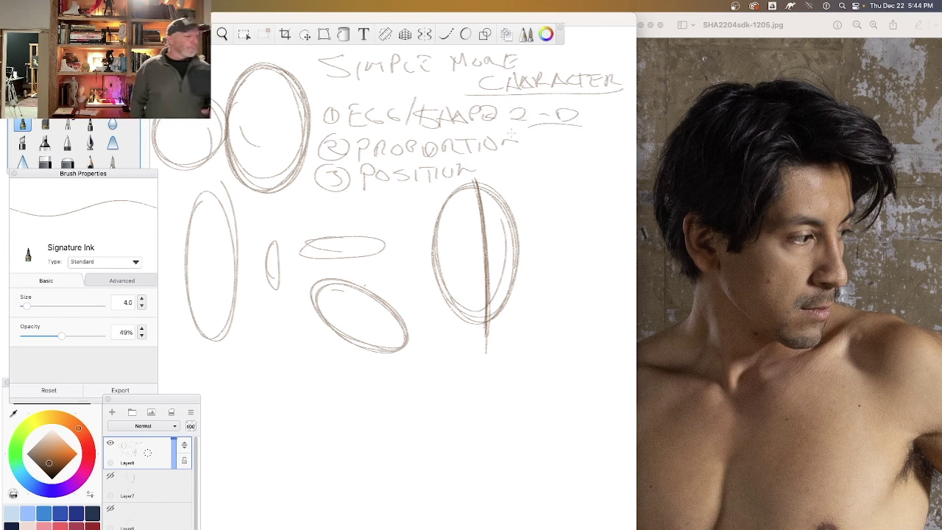
# - Sketch a bean outline, a box and a cylinder below the ovals, with arrow lines linking shapes
pyautogui.moveTo(208, 242); pyautogui.dragTo(210, 252)
pyautogui.moveTo(271, 365)
pyautogui.mouseDown()
pyautogui.moveTo(284, 426)
pyautogui.moveTo(297, 377)
pyautogui.moveTo(278, 320)
pyautogui.moveTo(263, 369)
pyautogui.moveTo(293, 428)
pyautogui.mouseUp()
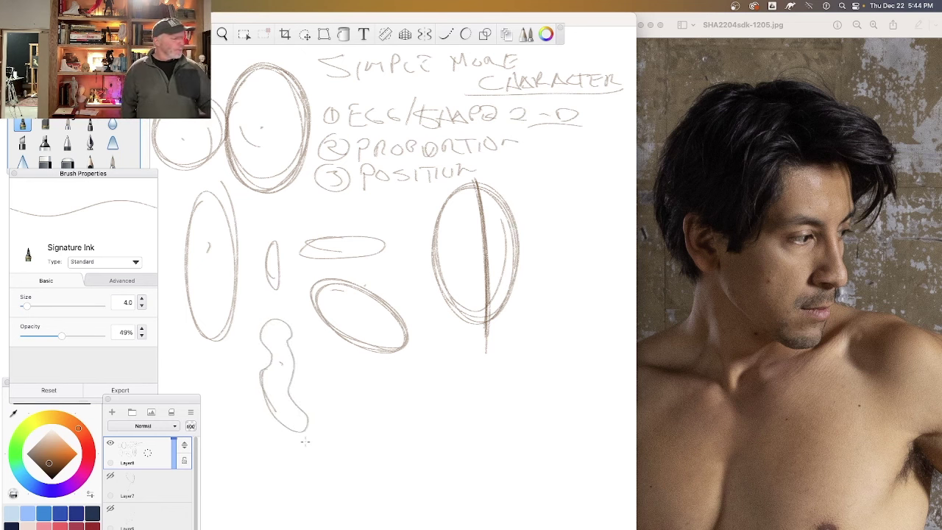
pyautogui.moveTo(275, 464)
pyautogui.mouseDown()
pyautogui.moveTo(350, 457)
pyautogui.moveTo(293, 529)
pyautogui.mouseUp()
pyautogui.moveTo(360, 528); pyautogui.dragTo(354, 450)
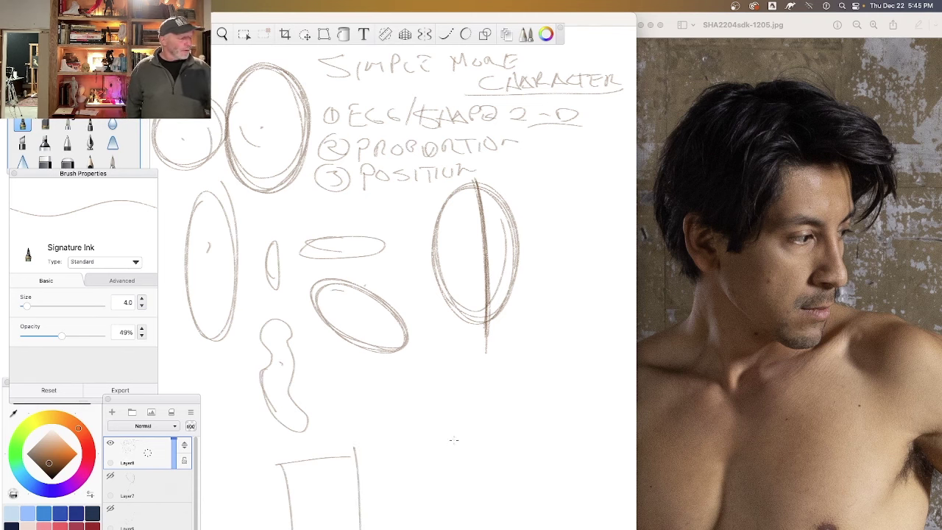
pyautogui.moveTo(449, 434)
pyautogui.mouseDown()
pyautogui.moveTo(413, 462)
pyautogui.moveTo(418, 434)
pyautogui.moveTo(465, 459)
pyautogui.moveTo(465, 528)
pyautogui.mouseUp()
pyautogui.moveTo(399, 445); pyautogui.dragTo(403, 529)
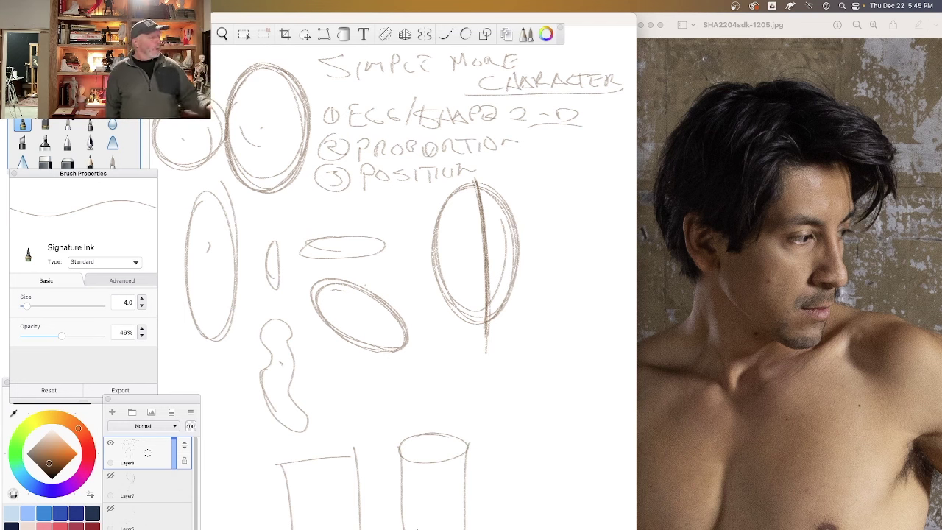
pyautogui.moveTo(374, 211)
pyautogui.mouseDown()
pyautogui.moveTo(420, 235)
pyautogui.moveTo(426, 228)
pyautogui.mouseUp()
pyautogui.moveTo(344, 210)
pyautogui.mouseDown()
pyautogui.moveTo(297, 188)
pyautogui.moveTo(305, 193)
pyautogui.mouseUp()
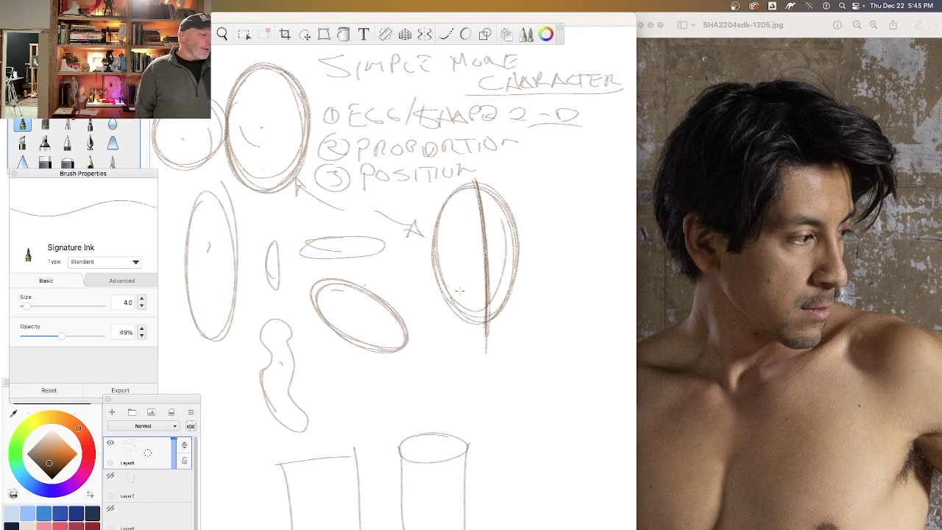
# - Circle EGG and draw a new oval below the egg with a reinforced vertical centre line
pyautogui.moveTo(327, 89); pyautogui.dragTo(340, 92)
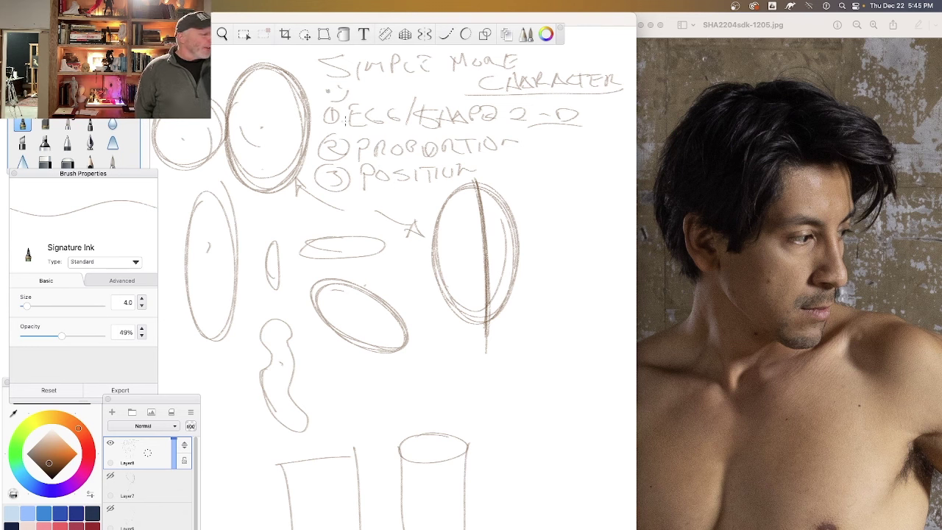
pyautogui.moveTo(344, 104)
pyautogui.mouseDown()
pyautogui.moveTo(402, 117)
pyautogui.moveTo(341, 122)
pyautogui.mouseUp()
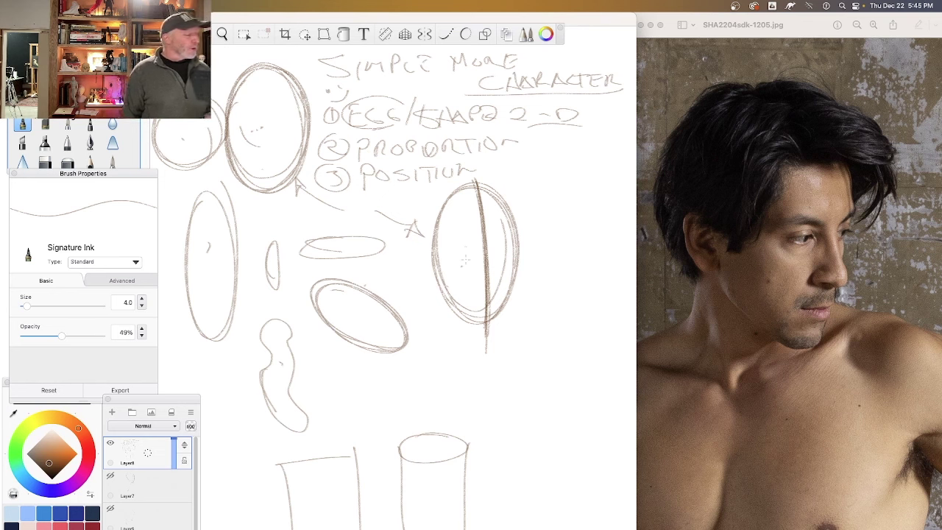
pyautogui.moveTo(547, 353)
pyautogui.mouseDown()
pyautogui.moveTo(532, 458)
pyautogui.moveTo(572, 369)
pyautogui.moveTo(514, 416)
pyautogui.moveTo(581, 429)
pyautogui.moveTo(536, 354)
pyautogui.moveTo(539, 467)
pyautogui.moveTo(578, 388)
pyautogui.moveTo(513, 396)
pyautogui.moveTo(564, 465)
pyautogui.moveTo(560, 351)
pyautogui.moveTo(510, 416)
pyautogui.moveTo(569, 447)
pyautogui.moveTo(554, 352)
pyautogui.moveTo(579, 429)
pyautogui.moveTo(528, 446)
pyautogui.moveTo(586, 411)
pyautogui.moveTo(538, 356)
pyautogui.moveTo(545, 474)
pyautogui.mouseUp()
pyautogui.moveTo(550, 372); pyautogui.dragTo(552, 451)
pyautogui.moveTo(549, 347); pyautogui.dragTo(552, 471)
pyautogui.moveTo(547, 346); pyautogui.dragTo(552, 474)
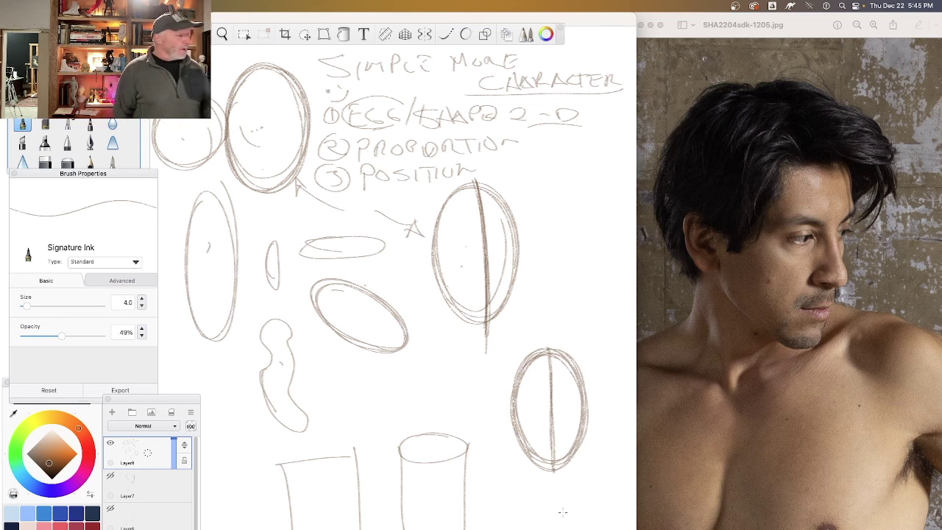
pyautogui.moveTo(305, 181); pyautogui.dragTo(317, 195)
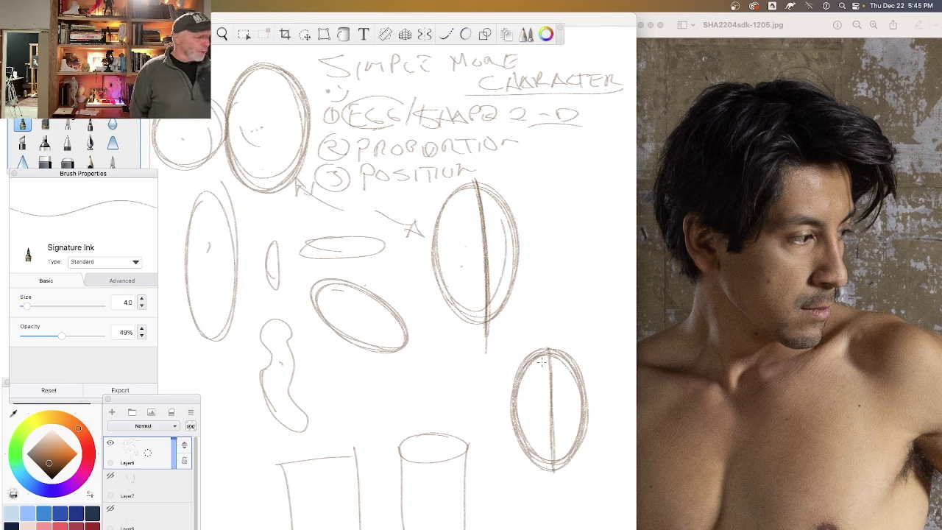
pyautogui.moveTo(546, 349); pyautogui.dragTo(557, 480)
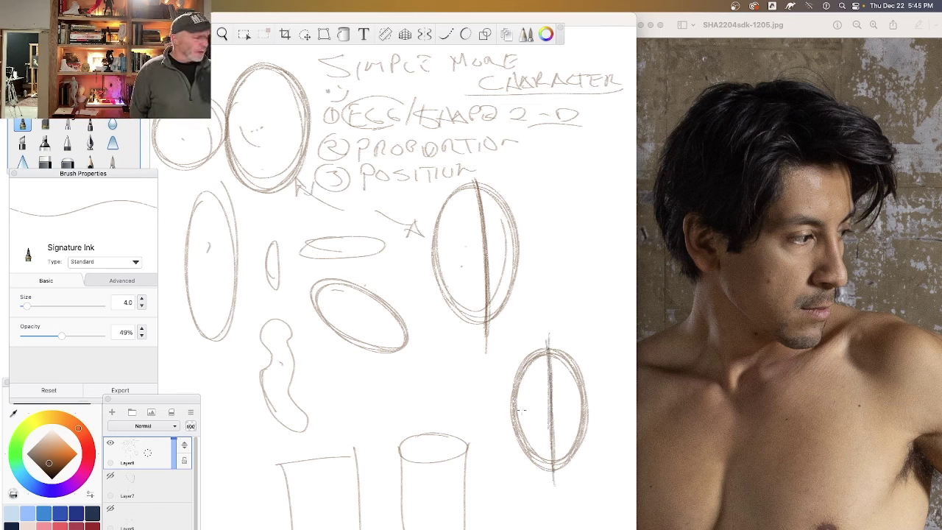
pyautogui.moveTo(551, 332); pyautogui.dragTo(554, 482)
pyautogui.moveTo(548, 371); pyautogui.dragTo(554, 488)
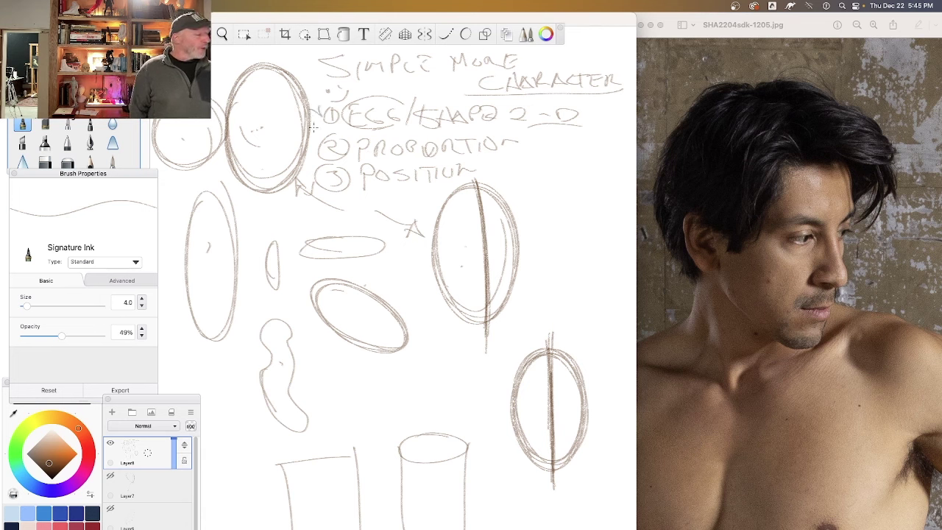
# - Draw a linking line and small arrow, then letter and underline PHRASE beside POSITION
pyautogui.moveTo(312, 126)
pyautogui.mouseDown()
pyautogui.moveTo(310, 158)
pyautogui.moveTo(307, 177)
pyautogui.moveTo(262, 144)
pyautogui.mouseUp()
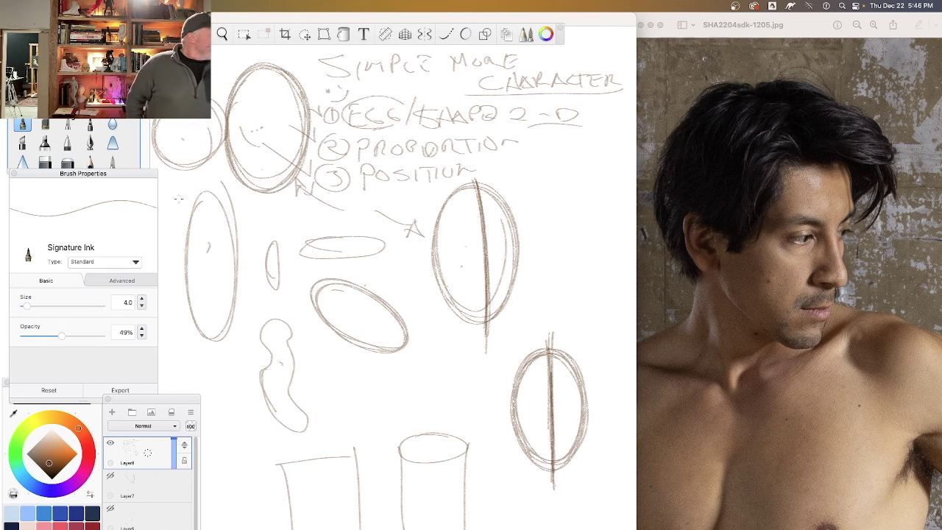
pyautogui.moveTo(179, 200)
pyautogui.mouseDown()
pyautogui.moveTo(181, 182)
pyautogui.moveTo(188, 191)
pyautogui.mouseUp()
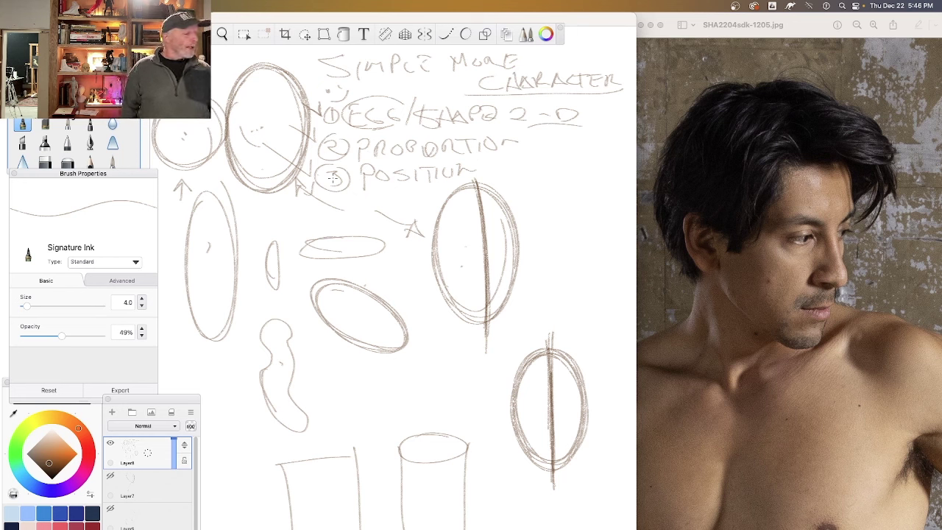
pyautogui.moveTo(512, 154)
pyautogui.mouseDown()
pyautogui.moveTo(513, 187)
pyautogui.moveTo(524, 170)
pyautogui.mouseUp()
pyautogui.moveTo(530, 159)
pyautogui.mouseDown()
pyautogui.moveTo(531, 181)
pyautogui.moveTo(546, 179)
pyautogui.mouseUp()
pyautogui.moveTo(528, 173)
pyautogui.mouseDown()
pyautogui.moveTo(594, 178)
pyautogui.moveTo(608, 164)
pyautogui.moveTo(625, 183)
pyautogui.mouseUp()
pyautogui.moveTo(504, 193)
pyautogui.mouseDown()
pyautogui.moveTo(617, 183)
pyautogui.moveTo(605, 183)
pyautogui.mouseUp()
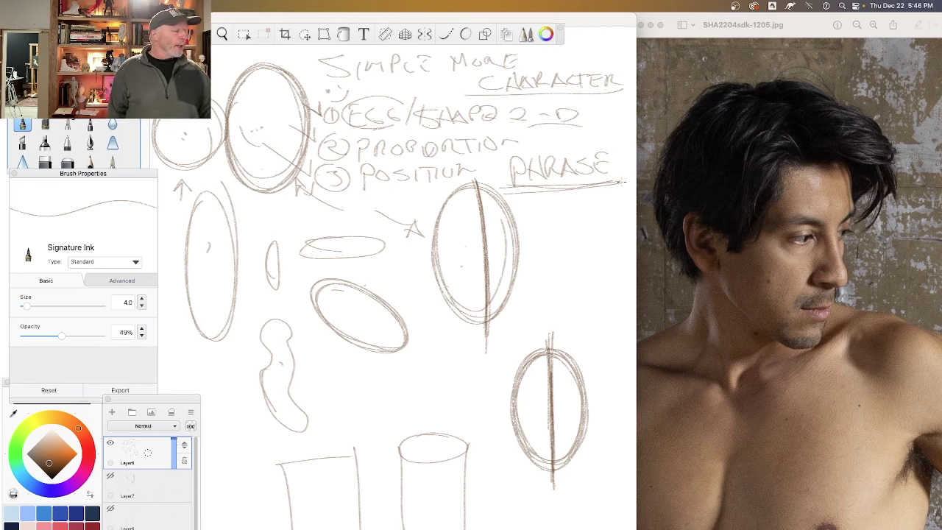
# - Circle and rework PHRASE, write point 4 under POSITION, and add a circled 5 in the flat ellipse
pyautogui.moveTo(624, 181); pyautogui.dragTo(512, 193)
pyautogui.moveTo(597, 144)
pyautogui.mouseDown()
pyautogui.moveTo(578, 144)
pyautogui.moveTo(618, 183)
pyautogui.moveTo(502, 176)
pyautogui.moveTo(510, 160)
pyautogui.moveTo(584, 142)
pyautogui.mouseUp()
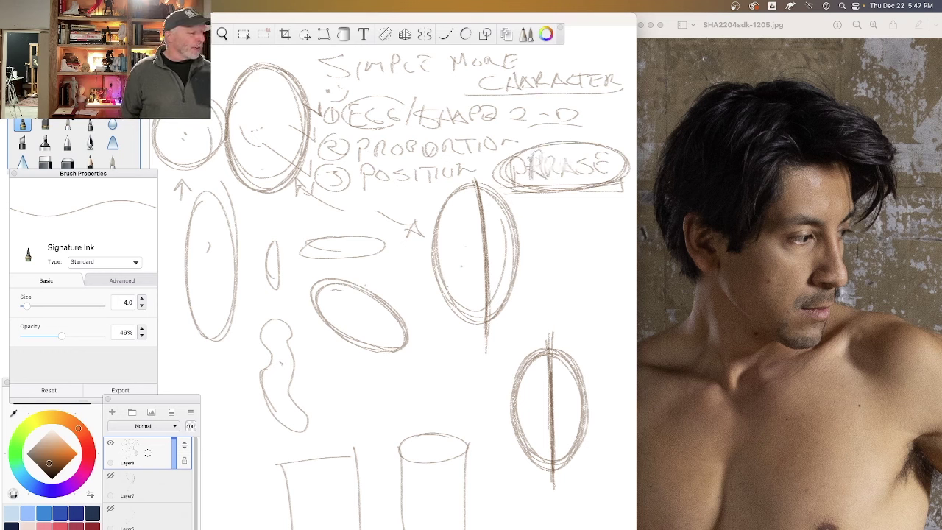
pyautogui.moveTo(551, 156)
pyautogui.mouseDown()
pyautogui.moveTo(544, 171)
pyautogui.moveTo(563, 176)
pyautogui.moveTo(558, 161)
pyautogui.moveTo(565, 182)
pyautogui.mouseUp()
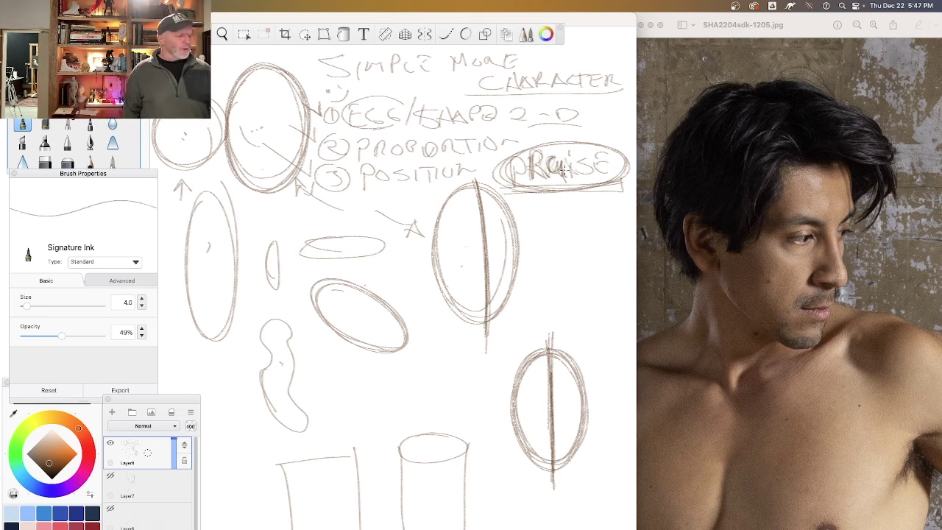
pyautogui.moveTo(429, 366); pyautogui.dragTo(471, 378)
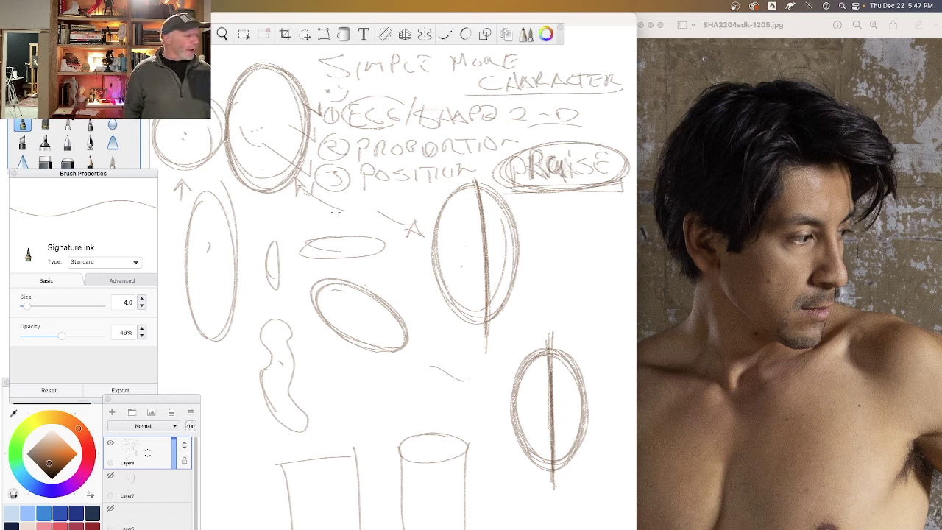
pyautogui.moveTo(337, 199)
pyautogui.mouseDown()
pyautogui.moveTo(327, 225)
pyautogui.moveTo(372, 215)
pyautogui.moveTo(364, 200)
pyautogui.moveTo(379, 208)
pyautogui.moveTo(431, 197)
pyautogui.mouseUp()
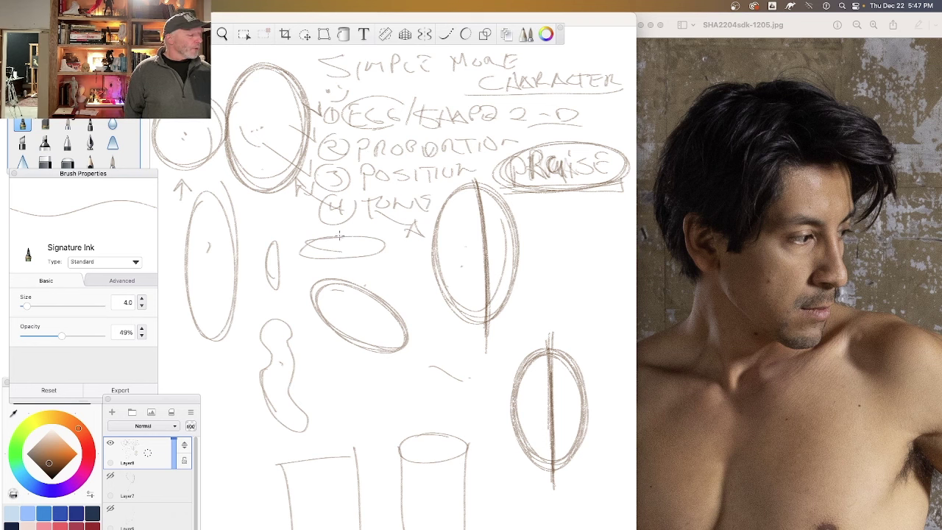
pyautogui.moveTo(363, 272); pyautogui.dragTo(387, 287)
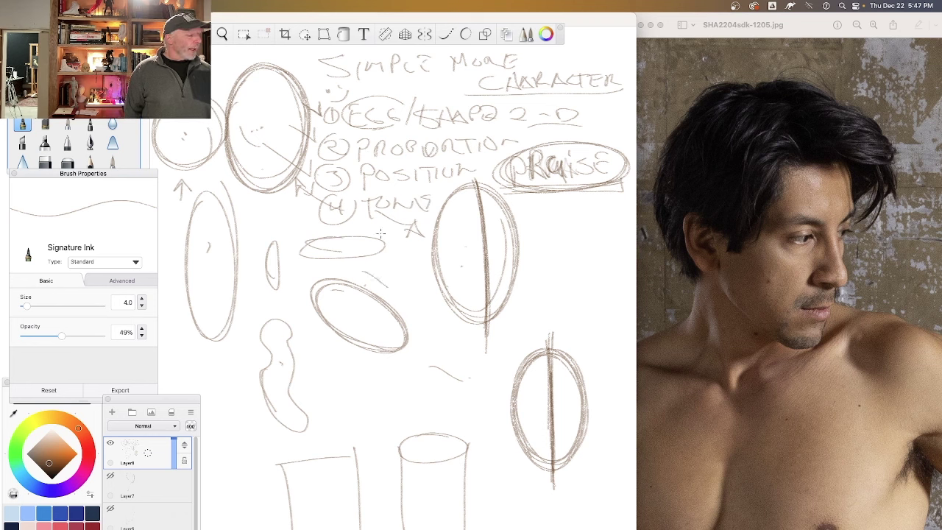
pyautogui.moveTo(335, 236)
pyautogui.mouseDown()
pyautogui.moveTo(329, 249)
pyautogui.moveTo(344, 244)
pyautogui.mouseUp()
pyautogui.moveTo(455, 396); pyautogui.dragTo(483, 402)
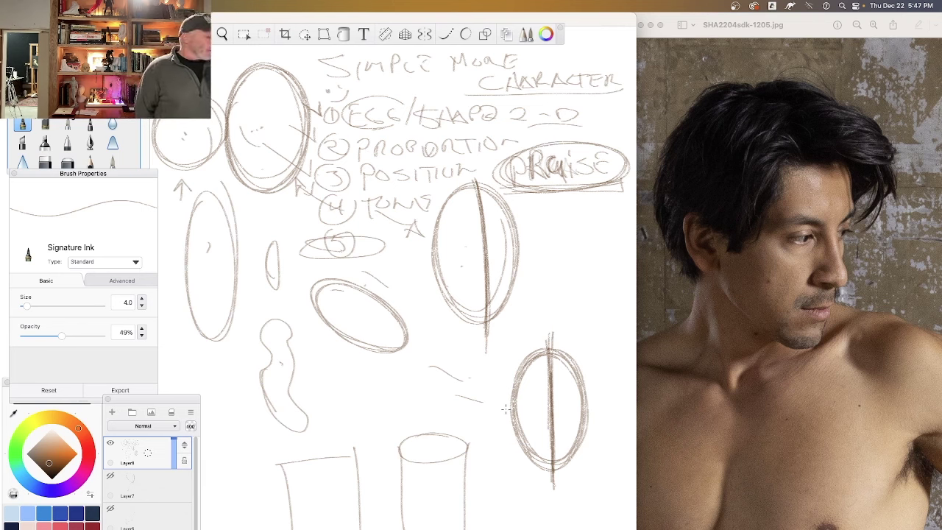
# - Hide the old notes, add a fresh layer, and sketch a circle, a cylinder and a box
pyautogui.click(110, 442)
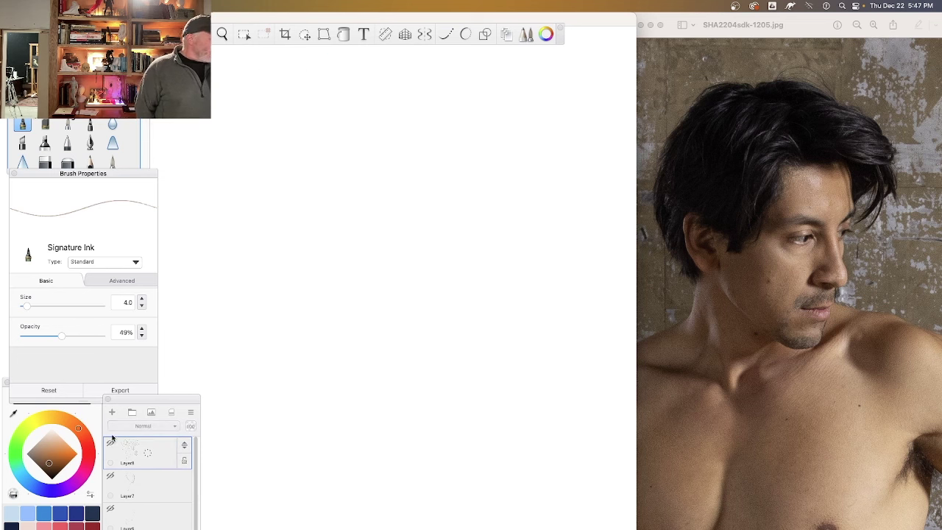
pyautogui.click(113, 411)
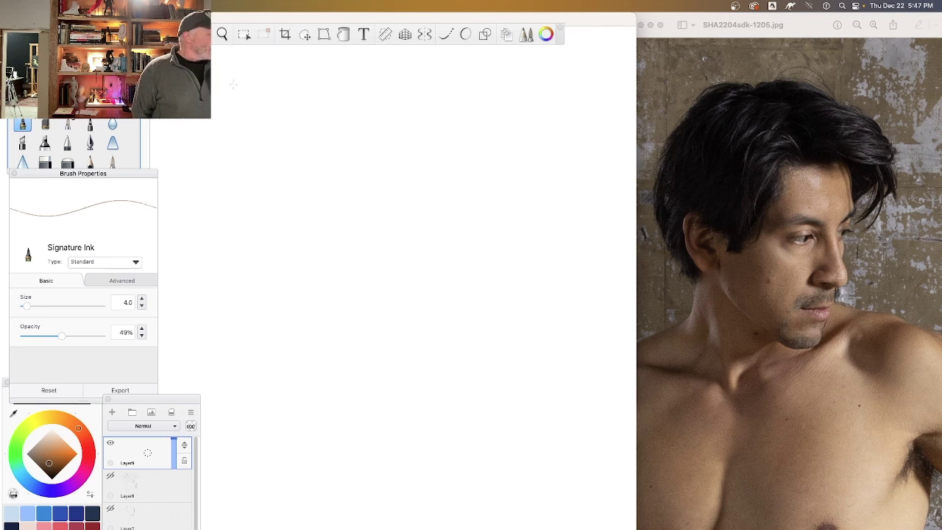
pyautogui.moveTo(225, 144)
pyautogui.mouseDown()
pyautogui.moveTo(234, 83)
pyautogui.moveTo(213, 138)
pyautogui.moveTo(256, 98)
pyautogui.moveTo(255, 132)
pyautogui.moveTo(228, 86)
pyautogui.moveTo(235, 144)
pyautogui.mouseUp()
pyautogui.moveTo(278, 97)
pyautogui.mouseDown()
pyautogui.moveTo(340, 85)
pyautogui.moveTo(333, 79)
pyautogui.moveTo(358, 156)
pyautogui.moveTo(292, 165)
pyautogui.moveTo(335, 149)
pyautogui.moveTo(298, 170)
pyautogui.mouseUp()
pyautogui.moveTo(335, 81); pyautogui.dragTo(352, 144)
pyautogui.moveTo(398, 71); pyautogui.dragTo(401, 150)
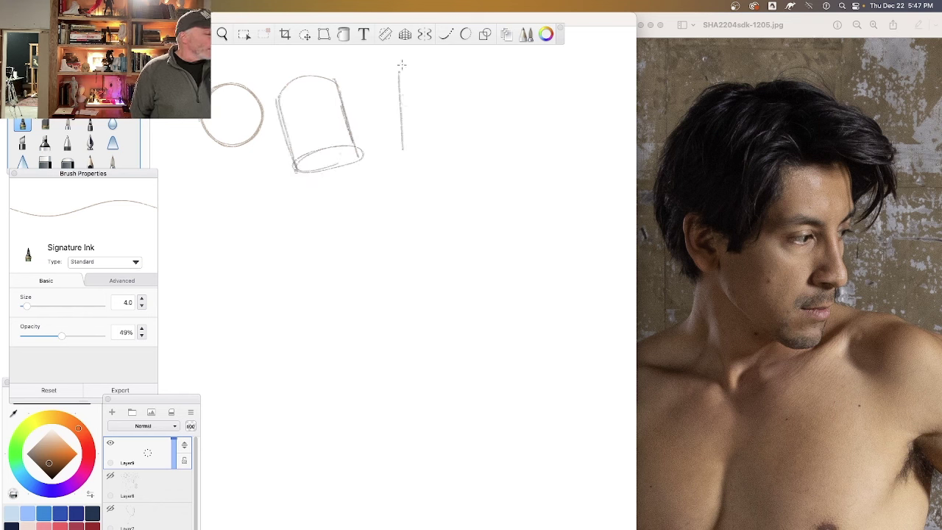
pyautogui.moveTo(400, 70)
pyautogui.mouseDown()
pyautogui.moveTo(422, 110)
pyautogui.moveTo(443, 65)
pyautogui.moveTo(485, 137)
pyautogui.moveTo(452, 142)
pyautogui.moveTo(479, 184)
pyautogui.mouseUp()
pyautogui.moveTo(445, 146)
pyautogui.mouseDown()
pyautogui.moveTo(445, 193)
pyautogui.moveTo(399, 111)
pyautogui.mouseUp()
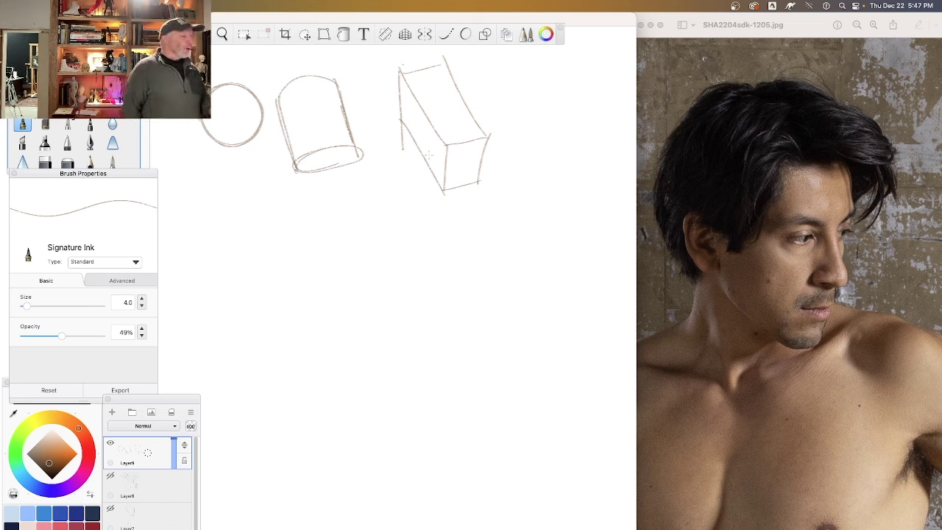
pyautogui.moveTo(343, 152)
pyautogui.mouseDown()
pyautogui.moveTo(312, 170)
pyautogui.moveTo(324, 173)
pyautogui.moveTo(321, 151)
pyautogui.moveTo(300, 174)
pyautogui.moveTo(333, 147)
pyautogui.moveTo(334, 177)
pyautogui.moveTo(305, 151)
pyautogui.mouseUp()
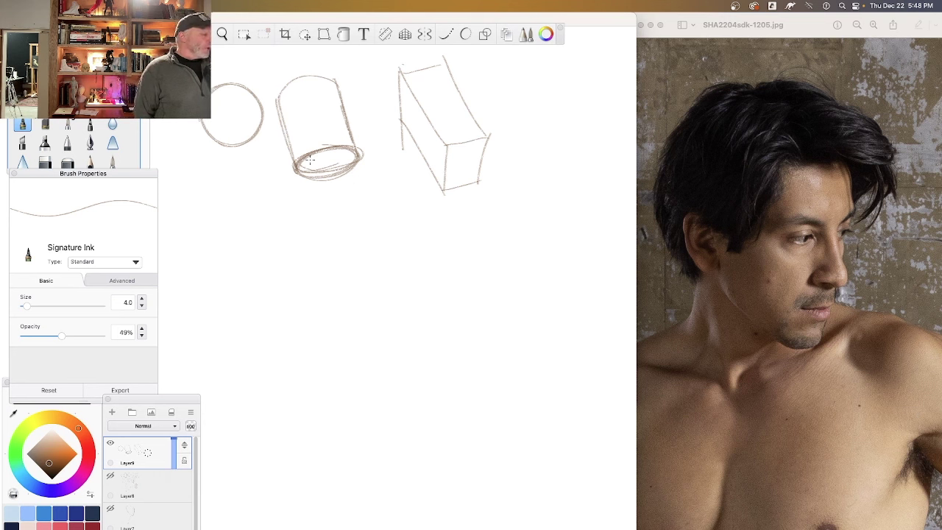
# - Sketch a cone, tall and flat ellipses, a second box, and write the MASH-UP heading
pyautogui.moveTo(343, 186)
pyautogui.mouseDown()
pyautogui.moveTo(366, 227)
pyautogui.moveTo(328, 221)
pyautogui.moveTo(319, 259)
pyautogui.mouseUp()
pyautogui.moveTo(377, 240)
pyautogui.mouseDown()
pyautogui.moveTo(323, 256)
pyautogui.moveTo(374, 241)
pyautogui.mouseUp()
pyautogui.moveTo(209, 222)
pyautogui.mouseDown()
pyautogui.moveTo(213, 252)
pyautogui.moveTo(247, 185)
pyautogui.moveTo(221, 268)
pyautogui.mouseUp()
pyautogui.moveTo(289, 196); pyautogui.dragTo(270, 222)
pyautogui.moveTo(543, 56)
pyautogui.mouseDown()
pyautogui.moveTo(562, 117)
pyautogui.moveTo(597, 144)
pyautogui.moveTo(562, 124)
pyautogui.moveTo(517, 134)
pyautogui.moveTo(500, 184)
pyautogui.mouseUp()
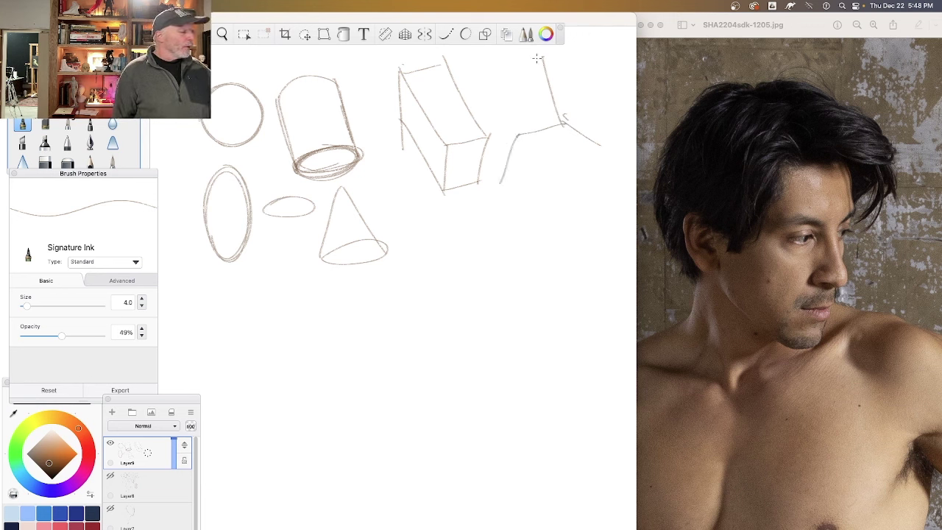
pyautogui.moveTo(525, 61)
pyautogui.mouseDown()
pyautogui.moveTo(507, 139)
pyautogui.moveTo(568, 67)
pyautogui.moveTo(600, 144)
pyautogui.moveTo(596, 173)
pyautogui.moveTo(524, 195)
pyautogui.moveTo(504, 182)
pyautogui.mouseUp()
pyautogui.moveTo(494, 66)
pyautogui.mouseDown()
pyautogui.moveTo(481, 104)
pyautogui.moveTo(498, 190)
pyautogui.mouseUp()
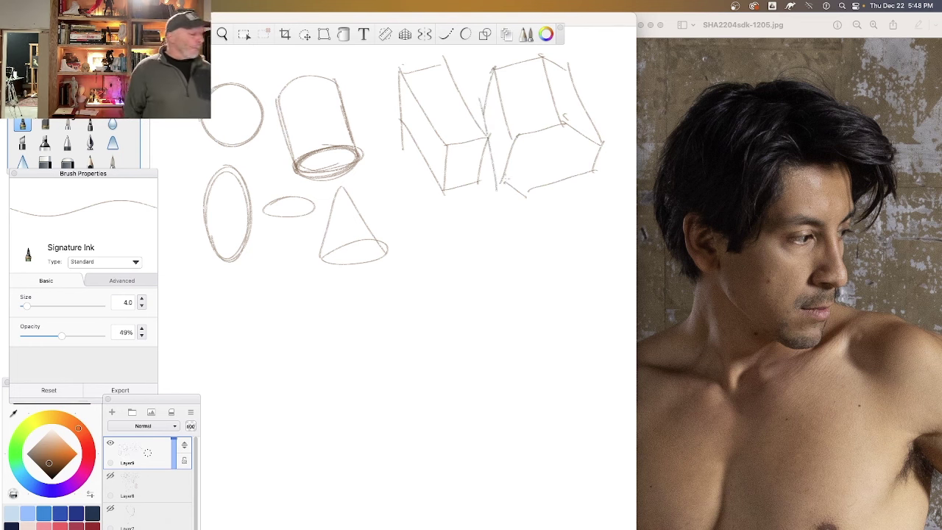
pyautogui.moveTo(403, 259)
pyautogui.mouseDown()
pyautogui.moveTo(403, 237)
pyautogui.moveTo(424, 257)
pyautogui.moveTo(445, 241)
pyautogui.moveTo(433, 258)
pyautogui.moveTo(447, 241)
pyautogui.moveTo(460, 255)
pyautogui.moveTo(487, 256)
pyautogui.moveTo(506, 245)
pyautogui.moveTo(525, 257)
pyautogui.moveTo(549, 235)
pyautogui.moveTo(389, 316)
pyautogui.moveTo(439, 296)
pyautogui.moveTo(467, 294)
pyautogui.moveTo(475, 311)
pyautogui.moveTo(506, 289)
pyautogui.moveTo(502, 298)
pyautogui.moveTo(546, 308)
pyautogui.moveTo(540, 288)
pyautogui.moveTo(562, 304)
pyautogui.moveTo(598, 298)
pyautogui.mouseUp()
# - Sketch a looped oval below the shapes and a darkened second oval to its right
pyautogui.moveTo(308, 383)
pyautogui.mouseDown()
pyautogui.moveTo(307, 357)
pyautogui.moveTo(298, 412)
pyautogui.moveTo(280, 418)
pyautogui.moveTo(253, 335)
pyautogui.mouseUp()
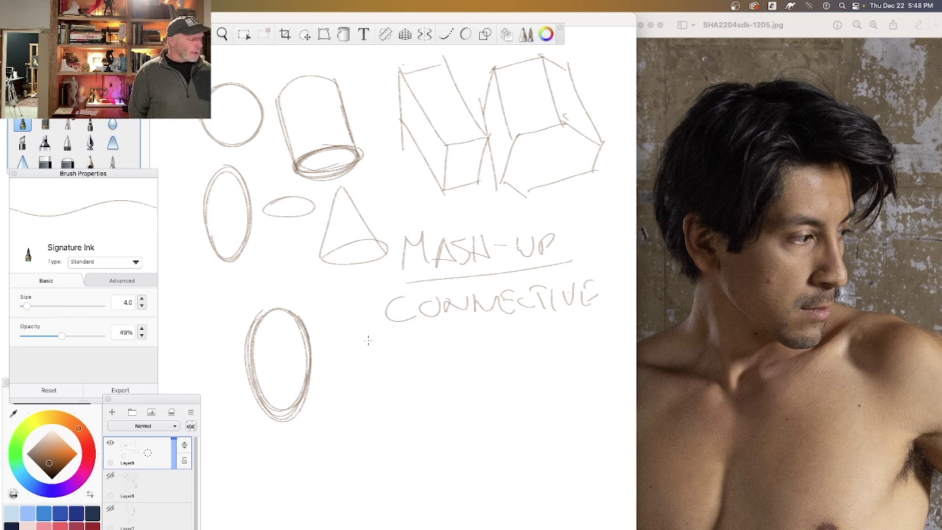
pyautogui.moveTo(371, 351)
pyautogui.mouseDown()
pyautogui.moveTo(353, 360)
pyautogui.moveTo(354, 343)
pyautogui.moveTo(414, 400)
pyautogui.moveTo(410, 418)
pyautogui.mouseUp()
pyautogui.moveTo(418, 343)
pyautogui.mouseDown()
pyautogui.moveTo(414, 416)
pyautogui.moveTo(404, 434)
pyautogui.mouseUp()
pyautogui.moveTo(362, 334)
pyautogui.mouseDown()
pyautogui.moveTo(356, 388)
pyautogui.moveTo(370, 372)
pyautogui.moveTo(368, 414)
pyautogui.moveTo(375, 384)
pyautogui.moveTo(388, 436)
pyautogui.mouseUp()
pyautogui.moveTo(360, 372); pyautogui.dragTo(372, 421)
pyautogui.moveTo(418, 390)
pyautogui.mouseDown()
pyautogui.moveTo(412, 420)
pyautogui.moveTo(389, 439)
pyautogui.mouseUp()
pyautogui.moveTo(415, 409); pyautogui.dragTo(405, 428)
pyautogui.moveTo(358, 403)
pyautogui.mouseDown()
pyautogui.moveTo(387, 436)
pyautogui.moveTo(379, 434)
pyautogui.moveTo(401, 434)
pyautogui.mouseUp()
pyautogui.moveTo(419, 396)
pyautogui.mouseDown()
pyautogui.moveTo(410, 432)
pyautogui.moveTo(376, 436)
pyautogui.mouseUp()
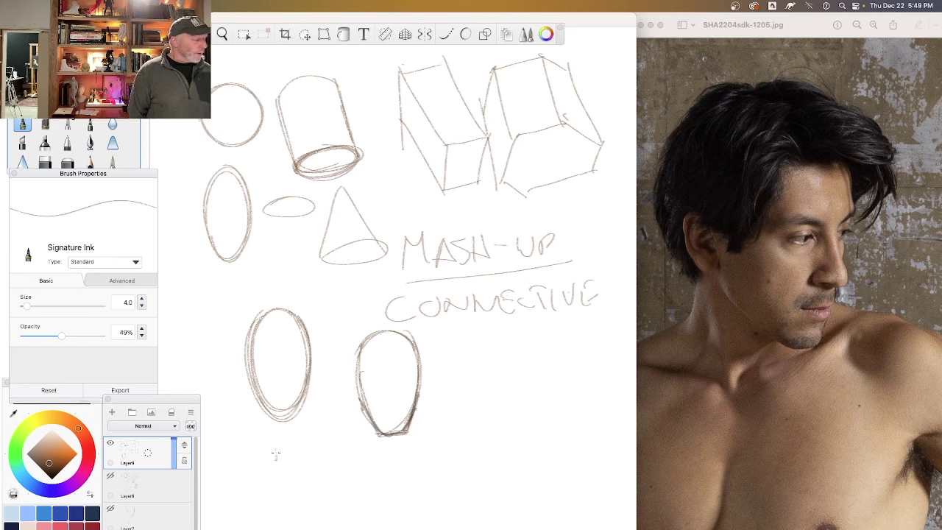
# - Add an upward arrow under the first oval and start an arch-shaped third oval
pyautogui.moveTo(269, 442); pyautogui.dragTo(284, 440)
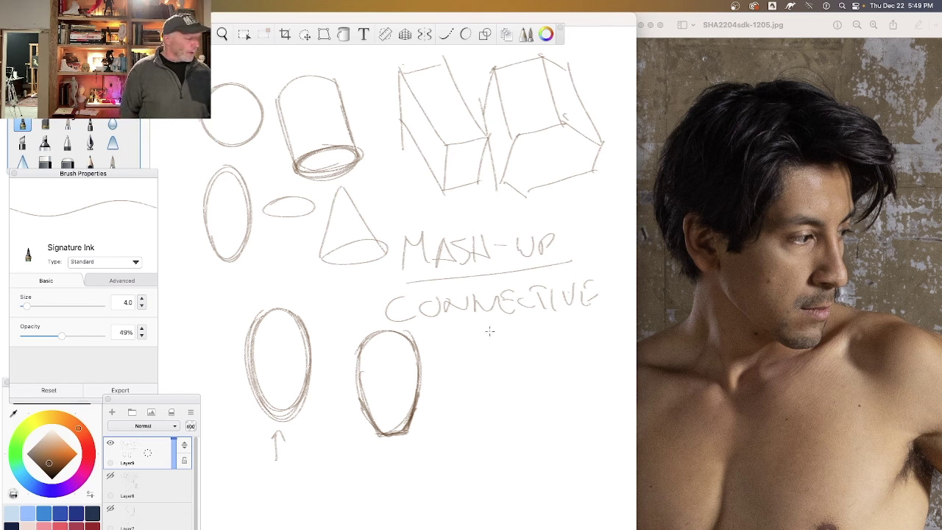
pyautogui.moveTo(471, 326)
pyautogui.mouseDown()
pyautogui.moveTo(444, 352)
pyautogui.moveTo(516, 353)
pyautogui.mouseUp()
pyautogui.moveTo(442, 368)
pyautogui.mouseDown()
pyautogui.moveTo(513, 373)
pyautogui.moveTo(447, 357)
pyautogui.mouseUp()
pyautogui.moveTo(506, 349); pyautogui.dragTo(512, 399)
pyautogui.moveTo(448, 371); pyautogui.dragTo(446, 403)
# - Draw two arrows pointing at the cylinder's base
pyautogui.moveTo(398, 189); pyautogui.dragTo(369, 166)
pyautogui.moveTo(369, 166); pyautogui.dragTo(371, 177)
pyautogui.moveTo(369, 166); pyautogui.dragTo(376, 169)
pyautogui.moveTo(281, 182); pyautogui.dragTo(258, 155)
pyautogui.moveTo(257, 168)
pyautogui.mouseDown()
pyautogui.moveTo(259, 152)
pyautogui.moveTo(275, 159)
pyautogui.mouseUp()
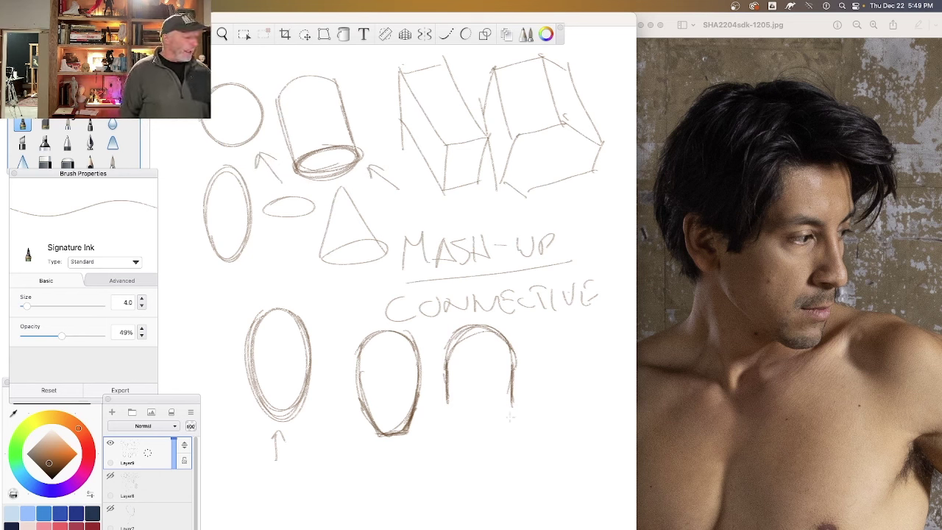
# - Close the third shape into a head oval and darken its lower curve and right edge
pyautogui.moveTo(514, 383)
pyautogui.mouseDown()
pyautogui.moveTo(501, 430)
pyautogui.moveTo(512, 400)
pyautogui.mouseUp()
pyautogui.moveTo(514, 398)
pyautogui.mouseDown()
pyautogui.moveTo(499, 432)
pyautogui.moveTo(512, 403)
pyautogui.moveTo(494, 436)
pyautogui.moveTo(464, 446)
pyautogui.moveTo(447, 402)
pyautogui.moveTo(468, 434)
pyautogui.mouseUp()
pyautogui.moveTo(448, 404); pyautogui.dragTo(464, 440)
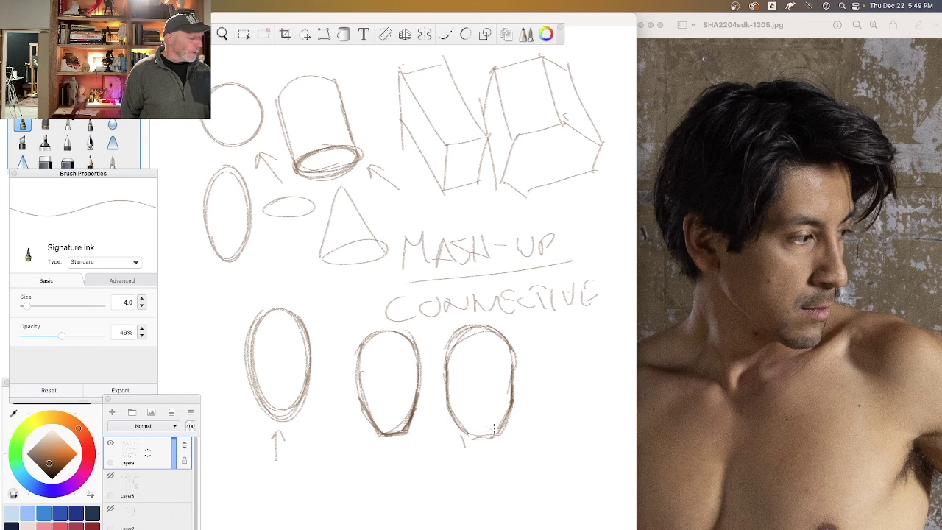
pyautogui.moveTo(515, 402); pyautogui.dragTo(492, 440)
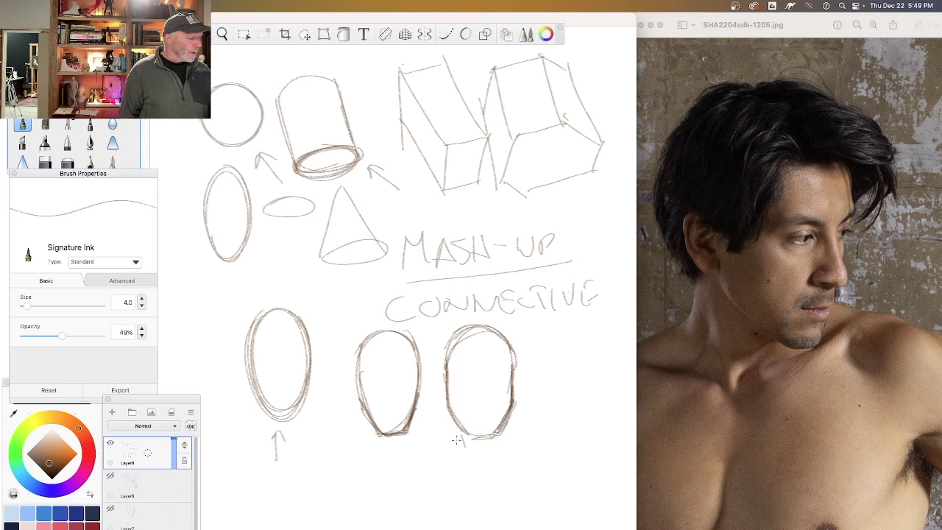
pyautogui.moveTo(510, 403); pyautogui.dragTo(491, 431)
pyautogui.moveTo(518, 398)
pyautogui.mouseDown()
pyautogui.moveTo(491, 437)
pyautogui.moveTo(466, 437)
pyautogui.mouseUp()
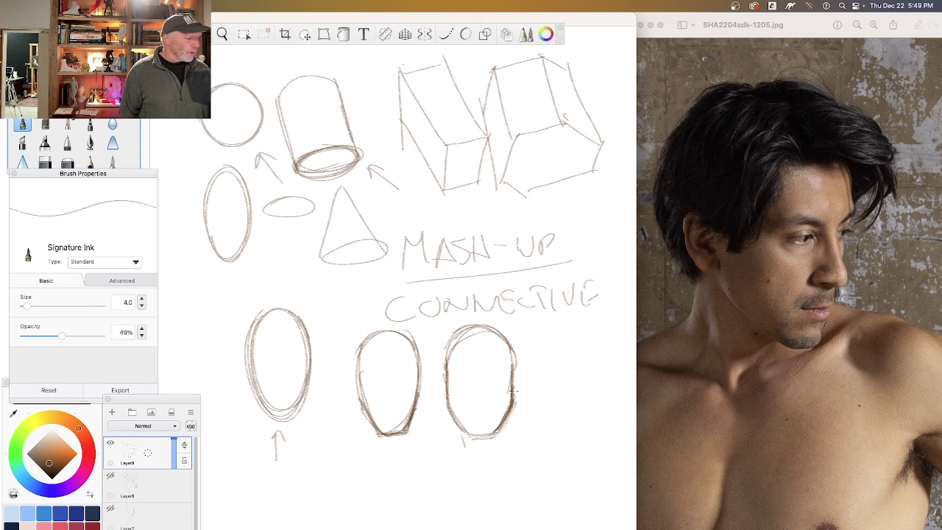
pyautogui.moveTo(517, 362); pyautogui.dragTo(510, 404)
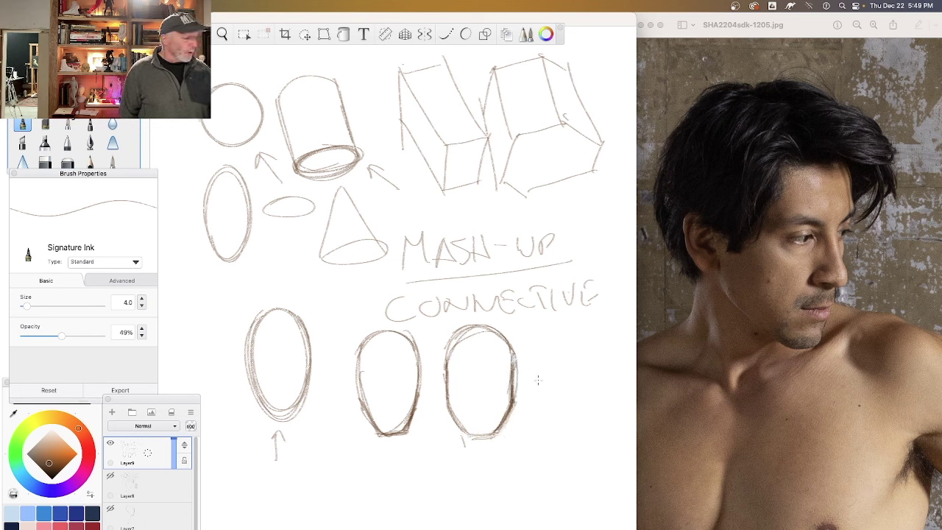
# - Sketch a fourth oval right of the third, plus an arrow pointing toward the cone
pyautogui.moveTo(548, 363); pyautogui.dragTo(550, 398)
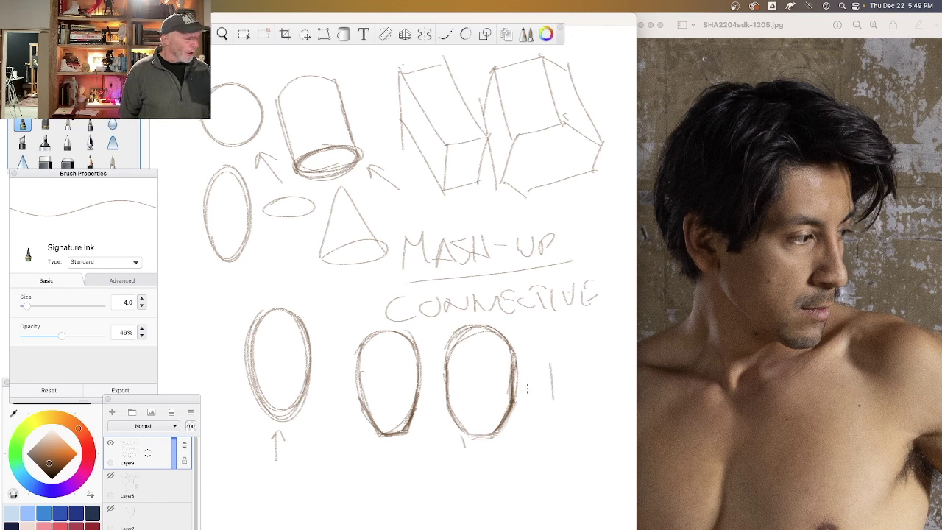
pyautogui.moveTo(545, 352); pyautogui.dragTo(551, 400)
pyautogui.moveTo(611, 355)
pyautogui.mouseDown()
pyautogui.moveTo(597, 421)
pyautogui.moveTo(607, 396)
pyautogui.moveTo(595, 424)
pyautogui.moveTo(571, 426)
pyautogui.mouseUp()
pyautogui.moveTo(546, 369); pyautogui.dragTo(556, 413)
pyautogui.moveTo(282, 242)
pyautogui.mouseDown()
pyautogui.moveTo(301, 241)
pyautogui.moveTo(299, 249)
pyautogui.mouseUp()
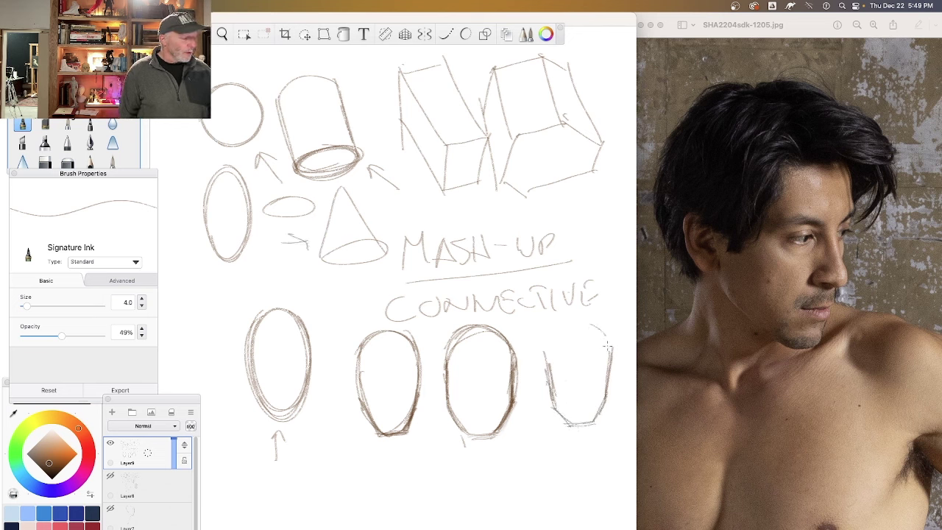
pyautogui.moveTo(574, 323)
pyautogui.mouseDown()
pyautogui.moveTo(600, 329)
pyautogui.moveTo(548, 358)
pyautogui.moveTo(560, 323)
pyautogui.moveTo(610, 352)
pyautogui.mouseUp()
pyautogui.moveTo(594, 316)
pyautogui.mouseDown()
pyautogui.moveTo(612, 361)
pyautogui.moveTo(578, 321)
pyautogui.moveTo(602, 342)
pyautogui.moveTo(582, 323)
pyautogui.moveTo(546, 373)
pyautogui.mouseUp()
pyautogui.moveTo(610, 341); pyautogui.dragTo(607, 392)
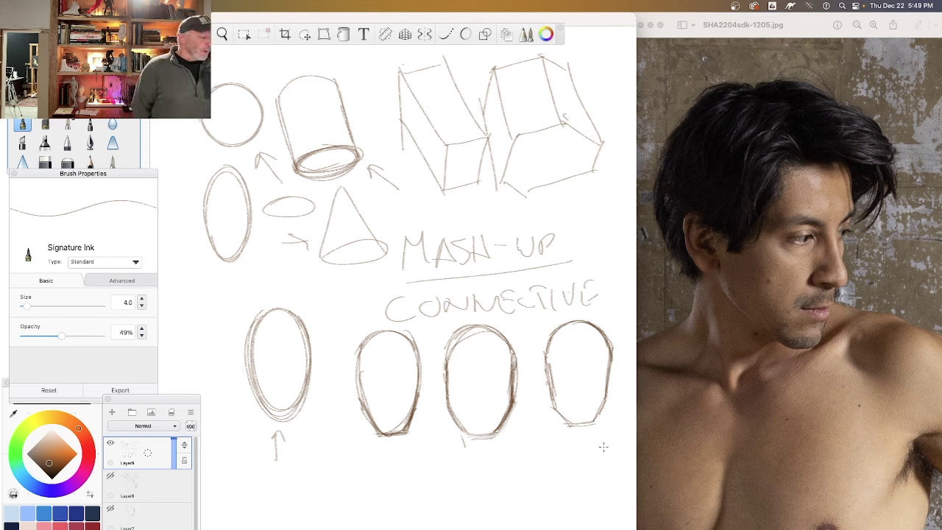
# - Draw arrows below and beside the ovals, plus extra ovals near the cone and page bottom
pyautogui.moveTo(235, 449); pyautogui.dragTo(265, 438)
pyautogui.moveTo(252, 430)
pyautogui.mouseDown()
pyautogui.moveTo(266, 437)
pyautogui.moveTo(253, 443)
pyautogui.mouseUp()
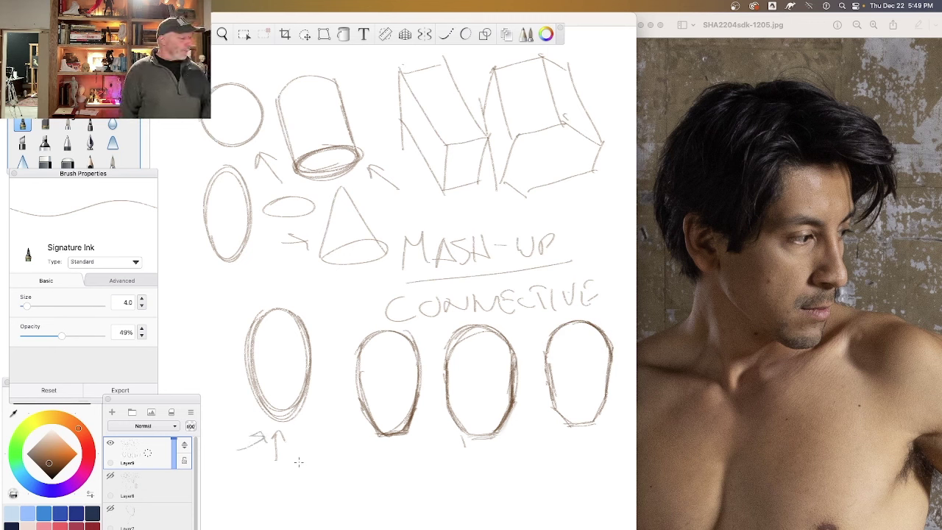
pyautogui.moveTo(331, 478)
pyautogui.mouseDown()
pyautogui.moveTo(370, 445)
pyautogui.moveTo(365, 458)
pyautogui.moveTo(426, 460)
pyautogui.moveTo(455, 441)
pyautogui.mouseUp()
pyautogui.moveTo(450, 444); pyautogui.dragTo(458, 455)
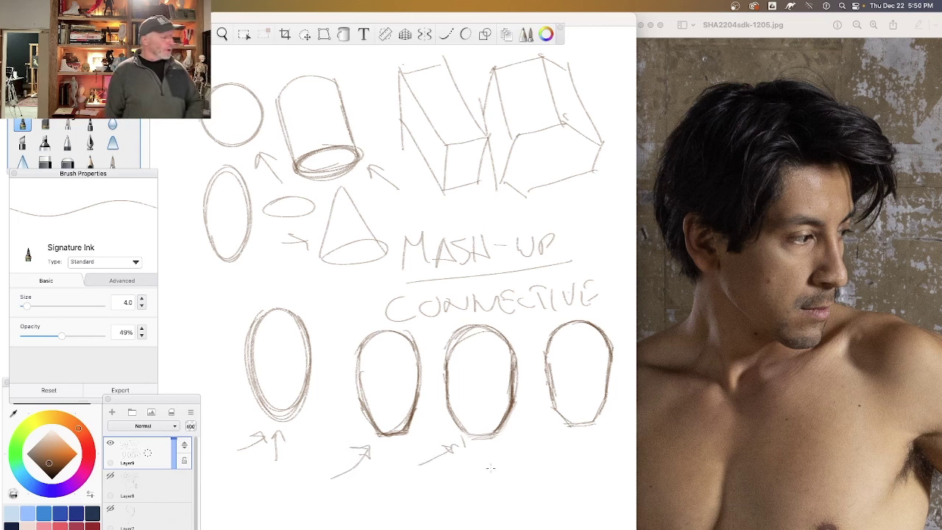
pyautogui.moveTo(189, 343)
pyautogui.mouseDown()
pyautogui.moveTo(219, 357)
pyautogui.moveTo(209, 361)
pyautogui.mouseUp()
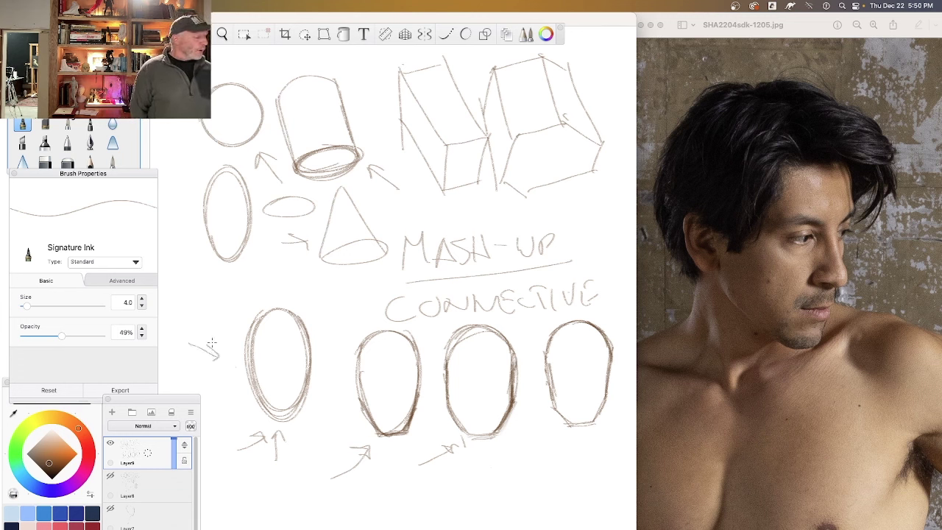
pyautogui.moveTo(179, 318)
pyautogui.mouseDown()
pyautogui.moveTo(179, 337)
pyautogui.moveTo(184, 298)
pyautogui.mouseUp()
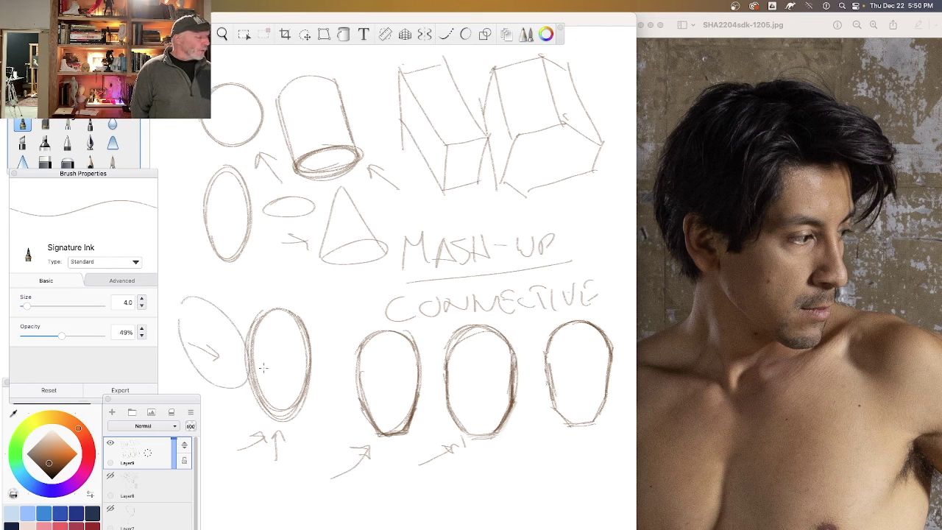
pyautogui.moveTo(314, 321)
pyautogui.mouseDown()
pyautogui.moveTo(333, 333)
pyautogui.moveTo(309, 265)
pyautogui.moveTo(301, 302)
pyautogui.moveTo(352, 279)
pyautogui.mouseUp()
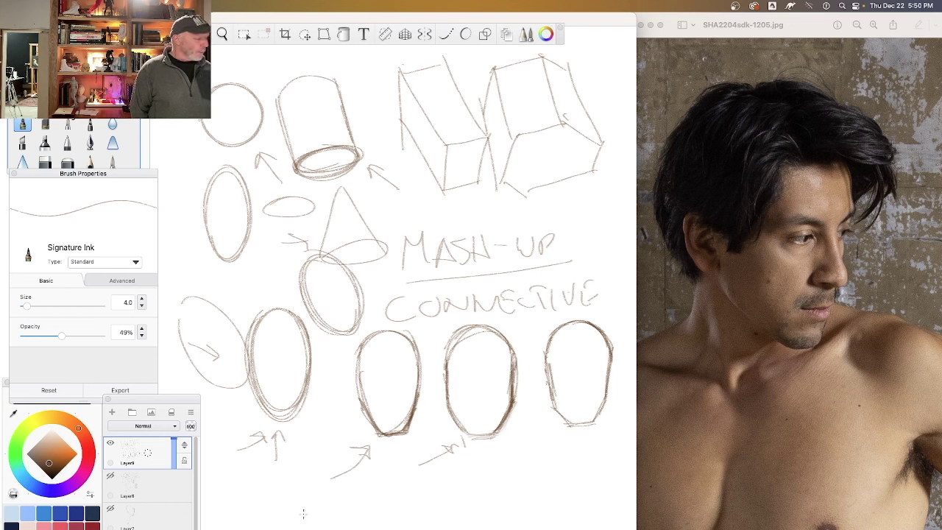
pyautogui.moveTo(303, 501)
pyautogui.mouseDown()
pyautogui.moveTo(310, 515)
pyautogui.moveTo(324, 507)
pyautogui.moveTo(276, 515)
pyautogui.moveTo(273, 494)
pyautogui.moveTo(331, 508)
pyautogui.moveTo(276, 487)
pyautogui.moveTo(333, 515)
pyautogui.moveTo(310, 476)
pyautogui.mouseUp()
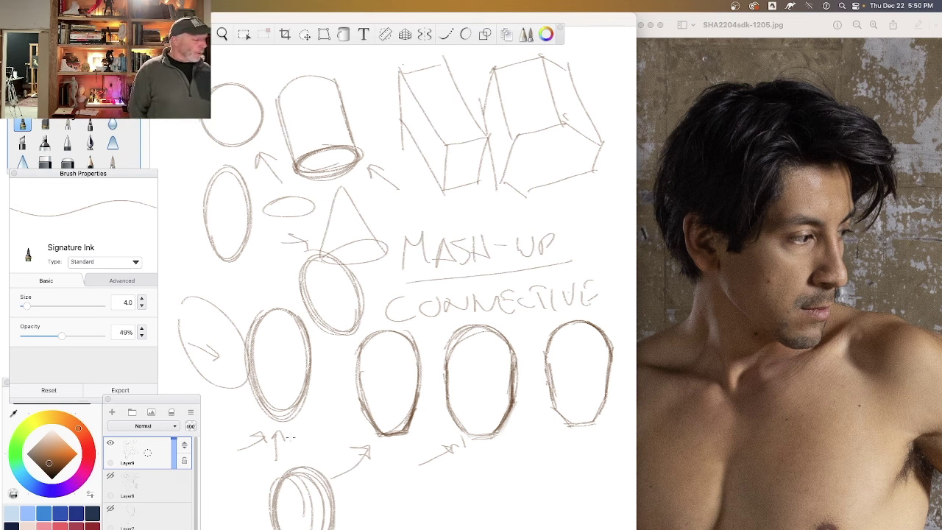
# - Hand-write the numbers 1 through 6 beside the head ovals
pyautogui.moveTo(250, 288)
pyautogui.mouseDown()
pyautogui.moveTo(251, 302)
pyautogui.moveTo(292, 290)
pyautogui.mouseUp()
pyautogui.moveTo(240, 483)
pyautogui.mouseDown()
pyautogui.moveTo(251, 491)
pyautogui.moveTo(244, 501)
pyautogui.mouseUp()
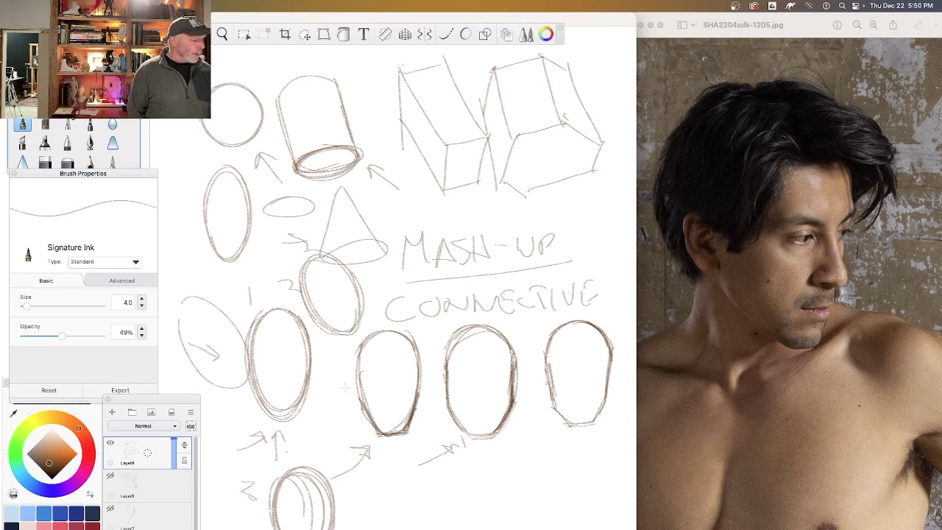
pyautogui.moveTo(343, 393)
pyautogui.mouseDown()
pyautogui.moveTo(358, 399)
pyautogui.moveTo(353, 417)
pyautogui.mouseUp()
pyautogui.moveTo(432, 388); pyautogui.dragTo(426, 410)
pyautogui.moveTo(428, 389); pyautogui.dragTo(445, 387)
pyautogui.moveTo(532, 398); pyautogui.dragTo(535, 416)
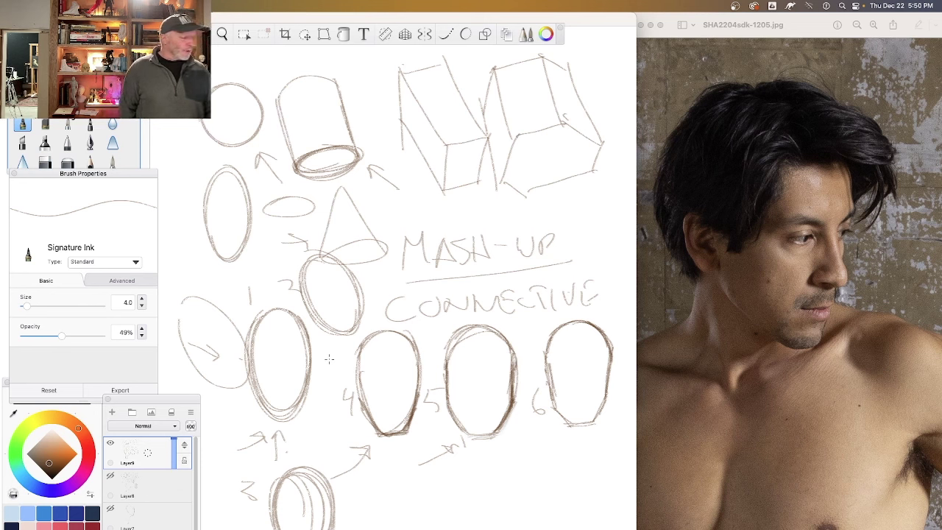
# - Mark X cross guidelines inside the large ovals, including ovals 4, 5 and 6
pyautogui.moveTo(581, 461); pyautogui.dragTo(583, 446)
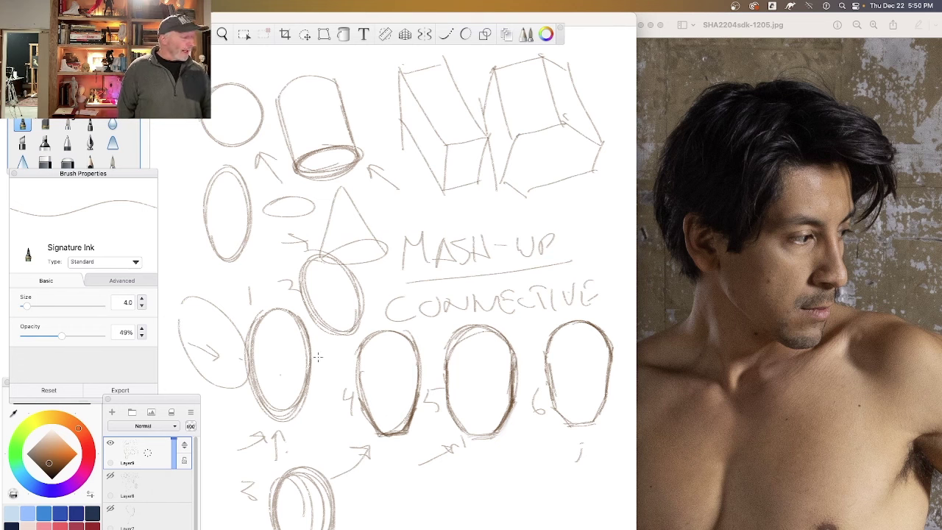
pyautogui.moveTo(288, 352); pyautogui.dragTo(269, 367)
pyautogui.moveTo(277, 351); pyautogui.dragTo(292, 368)
pyautogui.moveTo(373, 368)
pyautogui.mouseDown()
pyautogui.moveTo(393, 385)
pyautogui.moveTo(379, 369)
pyautogui.mouseUp()
pyautogui.moveTo(476, 382)
pyautogui.mouseDown()
pyautogui.moveTo(489, 394)
pyautogui.moveTo(482, 377)
pyautogui.mouseUp()
pyautogui.moveTo(559, 360); pyautogui.dragTo(587, 389)
pyautogui.moveTo(584, 363); pyautogui.dragTo(562, 390)
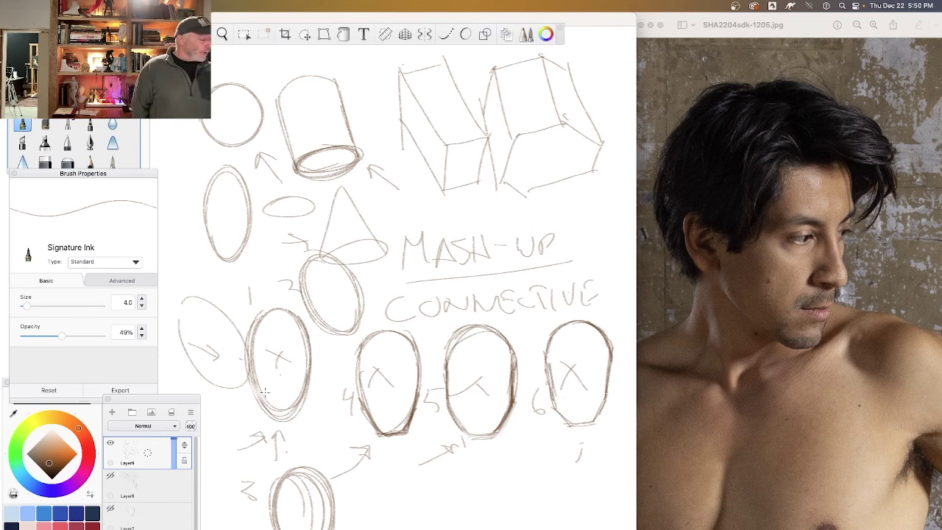
# - Darken the first large oval's left and right edges and add a curved hook stroke below it
pyautogui.moveTo(256, 373); pyautogui.dragTo(258, 402)
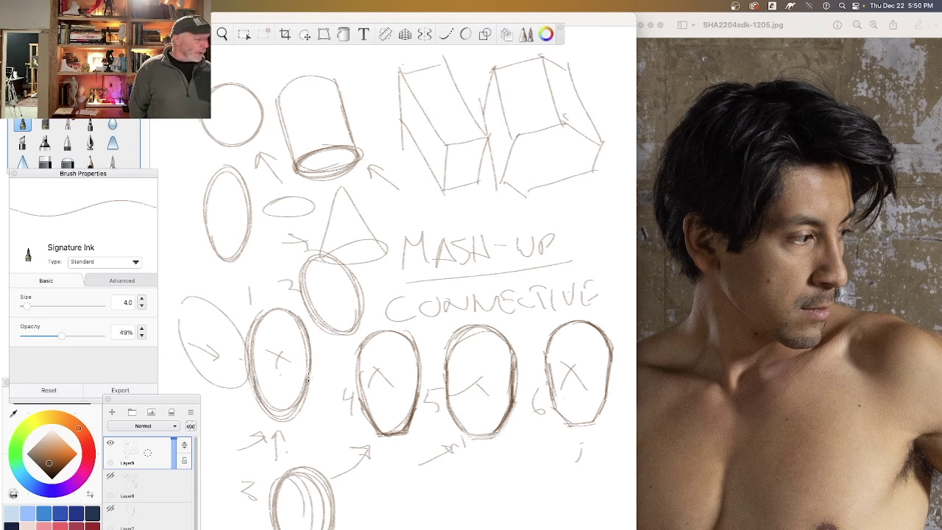
pyautogui.moveTo(312, 369); pyautogui.dragTo(300, 412)
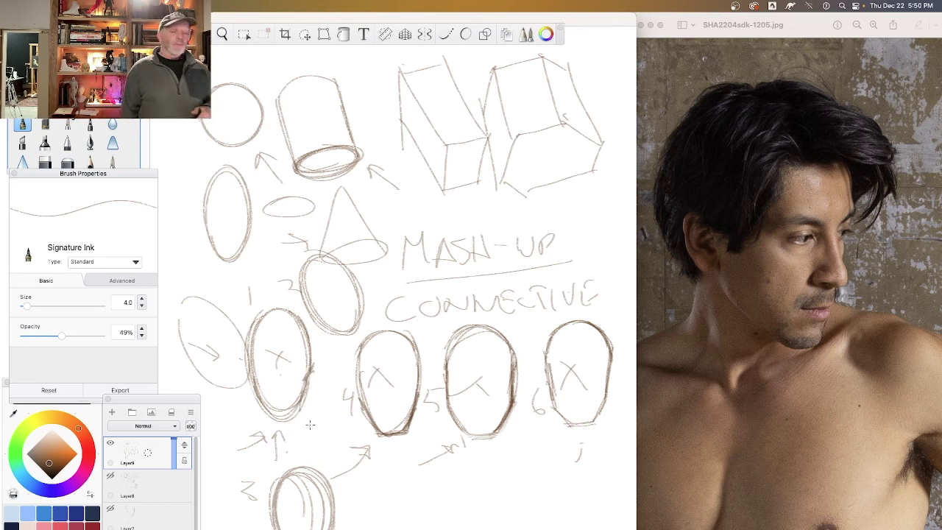
pyautogui.moveTo(229, 389); pyautogui.dragTo(255, 406)
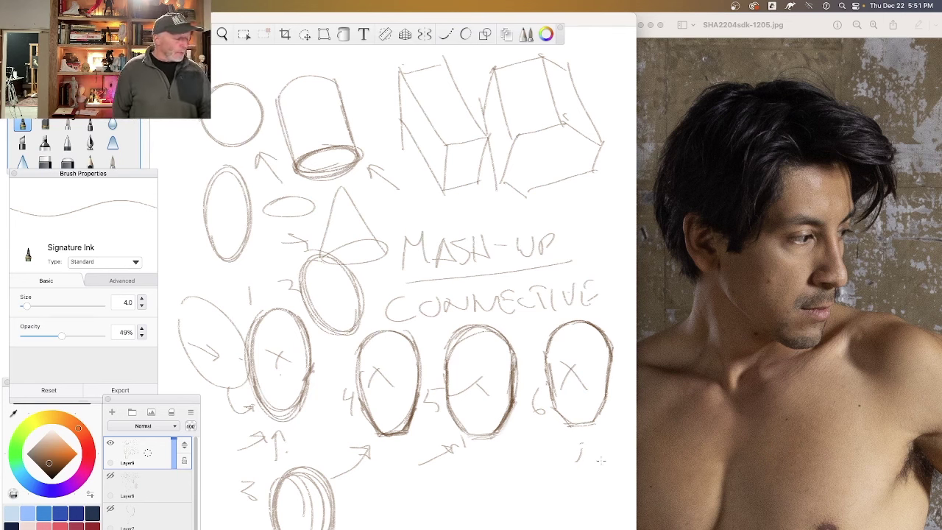
# - Sketch a new head shape at the bottom right and write a circled note below the ovals
pyautogui.moveTo(579, 458)
pyautogui.mouseDown()
pyautogui.moveTo(609, 449)
pyautogui.moveTo(615, 527)
pyautogui.moveTo(554, 528)
pyautogui.mouseUp()
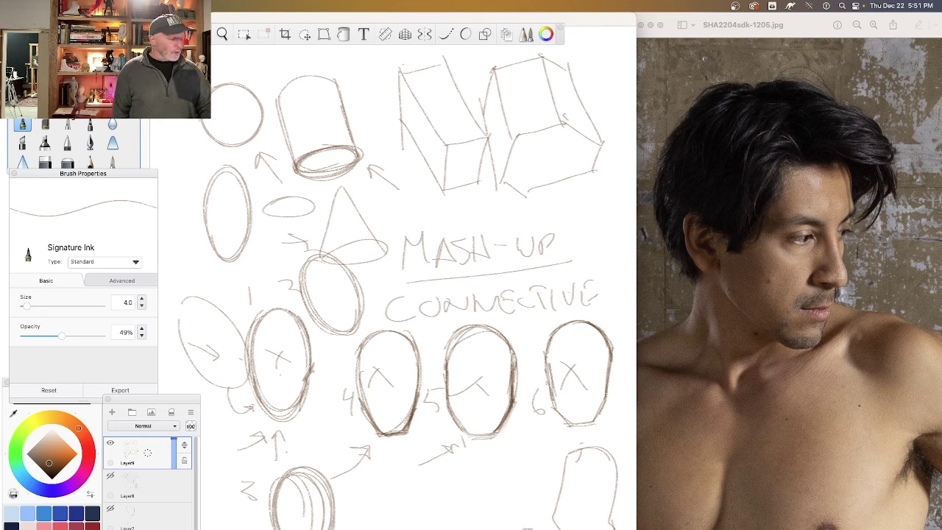
pyautogui.moveTo(553, 525); pyautogui.dragTo(520, 527)
pyautogui.moveTo(365, 520)
pyautogui.mouseDown()
pyautogui.moveTo(383, 518)
pyautogui.moveTo(377, 529)
pyautogui.mouseUp()
pyautogui.moveTo(390, 504); pyautogui.dragTo(424, 521)
pyautogui.moveTo(415, 487); pyautogui.dragTo(350, 528)
pyautogui.moveTo(380, 482)
pyautogui.mouseDown()
pyautogui.moveTo(431, 529)
pyautogui.moveTo(485, 528)
pyautogui.mouseUp()
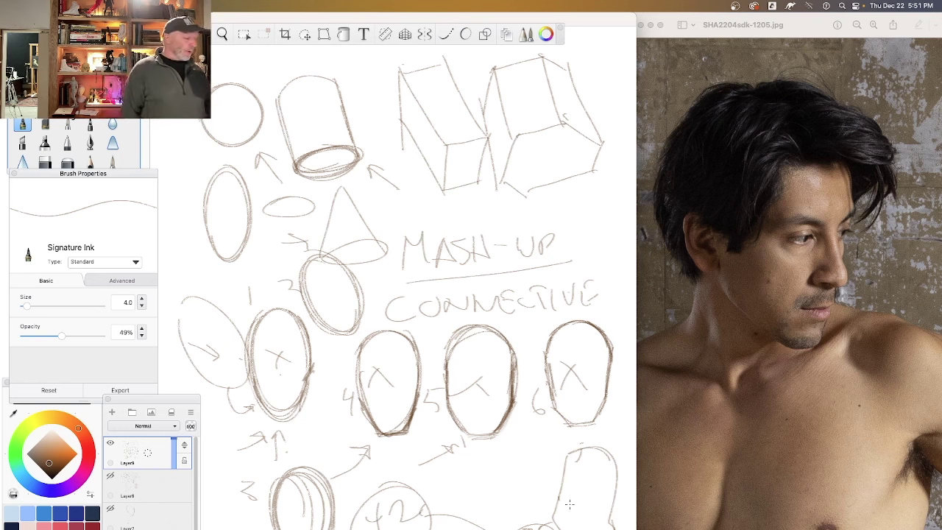
pyautogui.moveTo(365, 506)
pyautogui.mouseDown()
pyautogui.moveTo(382, 528)
pyautogui.moveTo(371, 521)
pyautogui.moveTo(395, 508)
pyautogui.mouseUp()
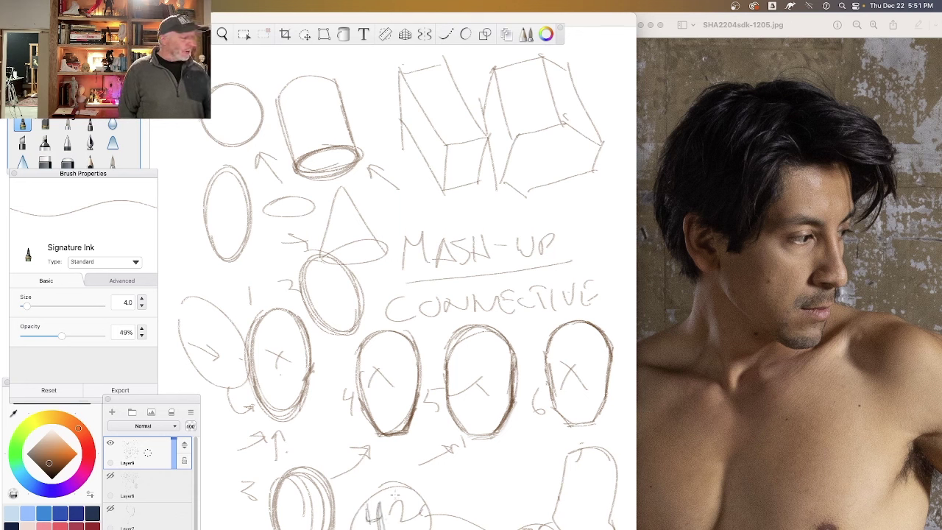
# - Add a short mark below oval 5 and small arrows pointing toward oval 4
pyautogui.moveTo(442, 466); pyautogui.dragTo(441, 486)
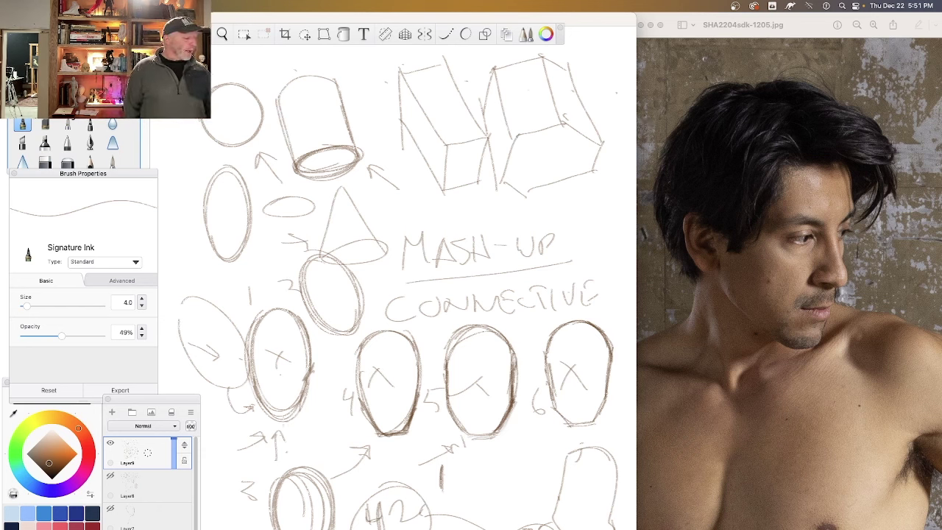
pyautogui.moveTo(329, 427)
pyautogui.mouseDown()
pyautogui.moveTo(349, 417)
pyautogui.moveTo(349, 425)
pyautogui.mouseUp()
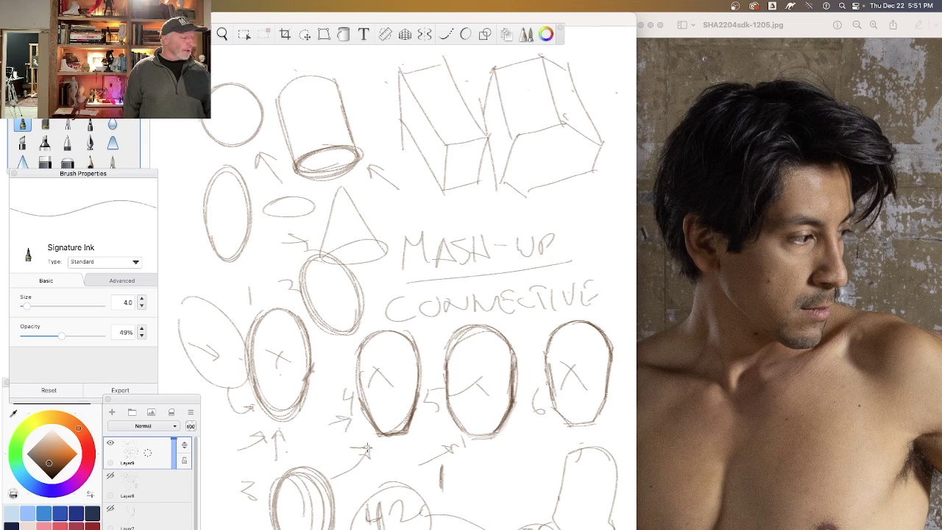
pyautogui.moveTo(278, 440)
pyautogui.mouseDown()
pyautogui.moveTo(278, 429)
pyautogui.moveTo(285, 434)
pyautogui.mouseUp()
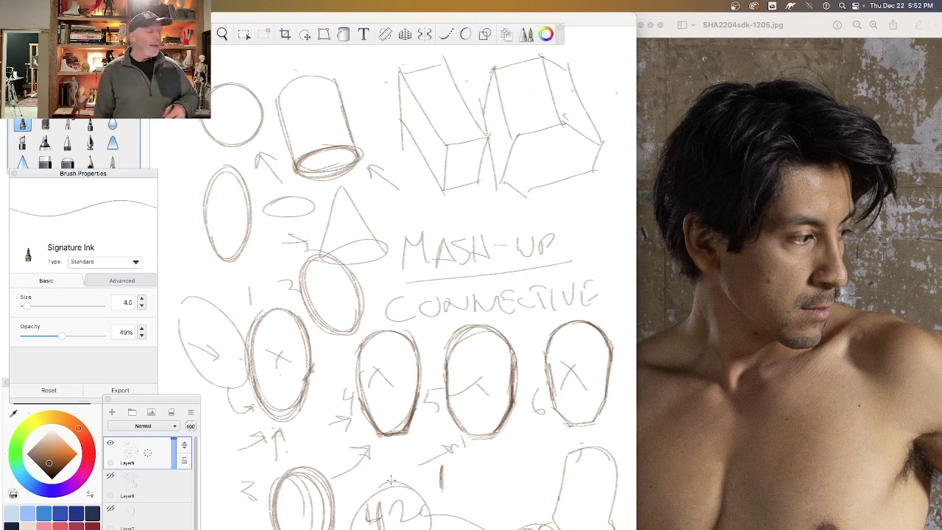
# - Draw two arrows linking the numbered ovals in the lower row
pyautogui.moveTo(302, 415); pyautogui.dragTo(333, 403)
pyautogui.moveTo(327, 416); pyautogui.dragTo(333, 404)
pyautogui.moveTo(390, 466); pyautogui.dragTo(435, 449)
pyautogui.moveTo(424, 457); pyautogui.dragTo(435, 450)
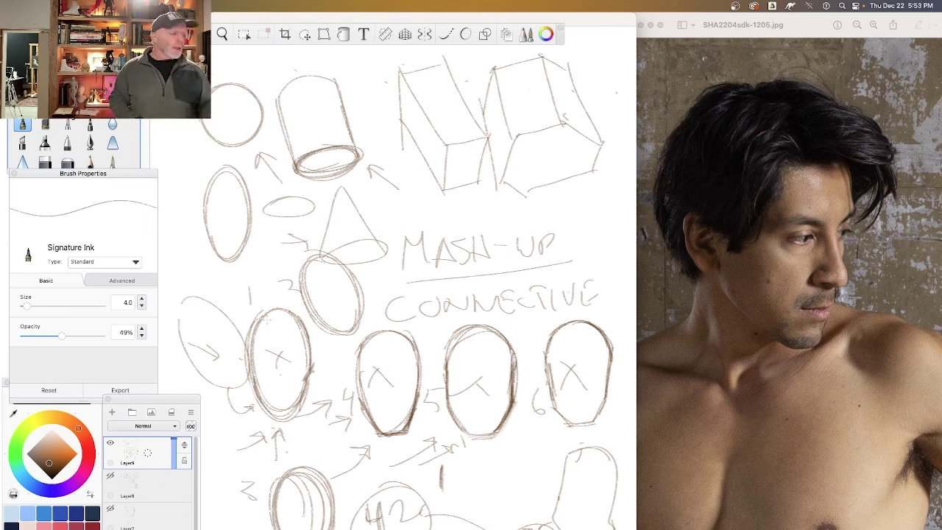
# - Hatch diagonal strokes between the cylinder and boxes, then sketch small ellipses beside MASH-UP
pyautogui.moveTo(450, 212); pyautogui.dragTo(390, 170)
pyautogui.moveTo(457, 234); pyautogui.dragTo(374, 177)
pyautogui.moveTo(455, 245); pyautogui.dragTo(367, 181)
pyautogui.moveTo(567, 215)
pyautogui.mouseDown()
pyautogui.moveTo(578, 234)
pyautogui.moveTo(554, 227)
pyautogui.moveTo(580, 234)
pyautogui.mouseUp()
pyautogui.moveTo(605, 200)
pyautogui.mouseDown()
pyautogui.moveTo(597, 238)
pyautogui.moveTo(610, 221)
pyautogui.moveTo(602, 234)
pyautogui.moveTo(567, 237)
pyautogui.moveTo(592, 263)
pyautogui.moveTo(607, 260)
pyautogui.mouseUp()
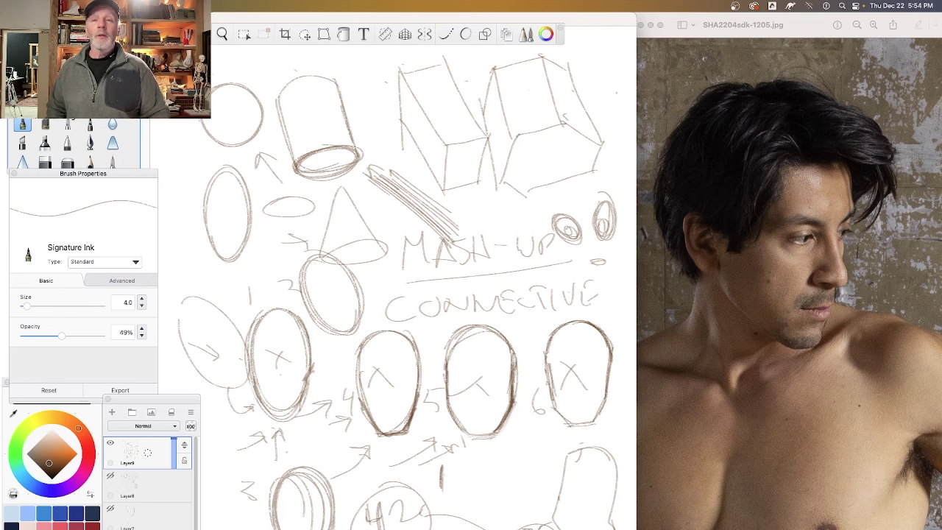
# - Hide the toolbar, brush, colour and layer panels with Tab to show only the sketch
pyautogui.press('Tab')
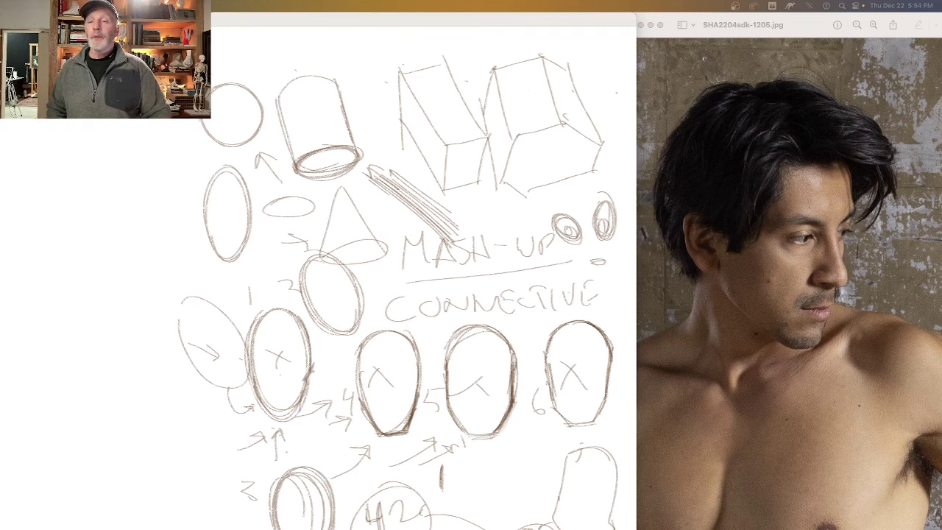